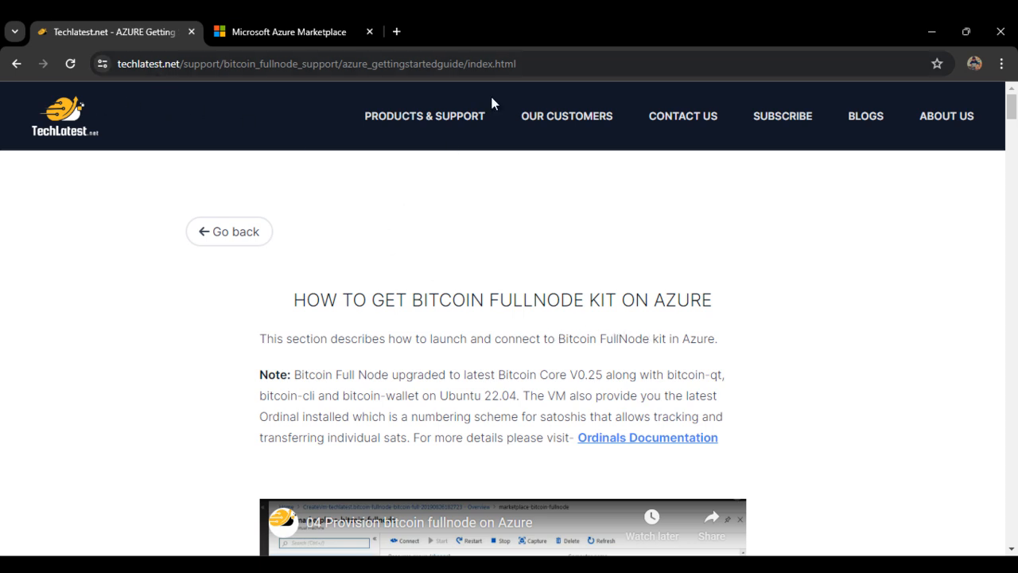
Step: Open the Bitcoin Full Node product page from the Blockchain section of the Products & Support catalogue
{"action": "left_click", "coordinate": [397, 123]}
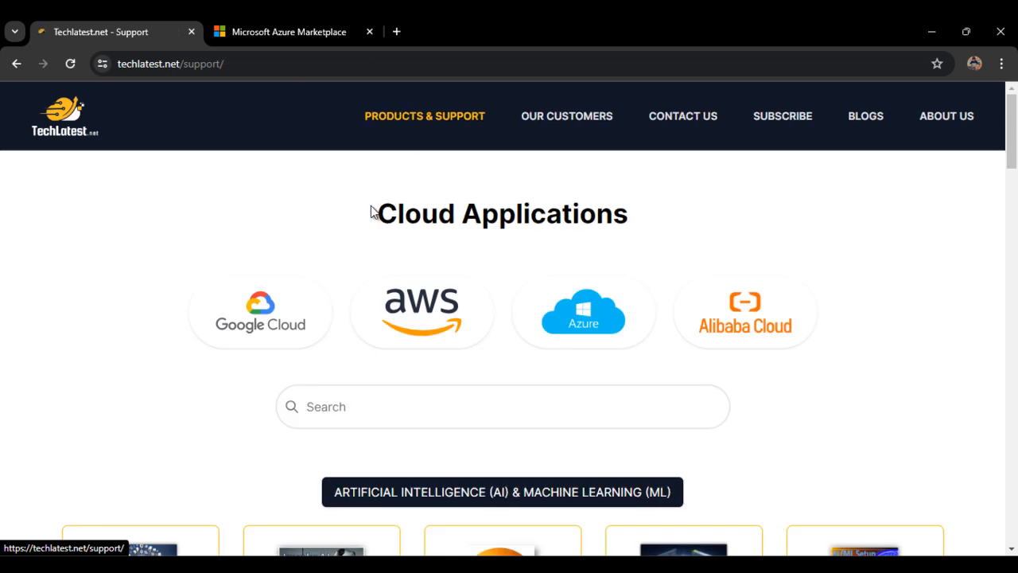
{"action": "scroll", "coordinate": [257, 295], "scroll_direction": "down", "scroll_amount": 10}
{"action": "scroll", "coordinate": [282, 346], "scroll_direction": "down", "scroll_amount": 10}
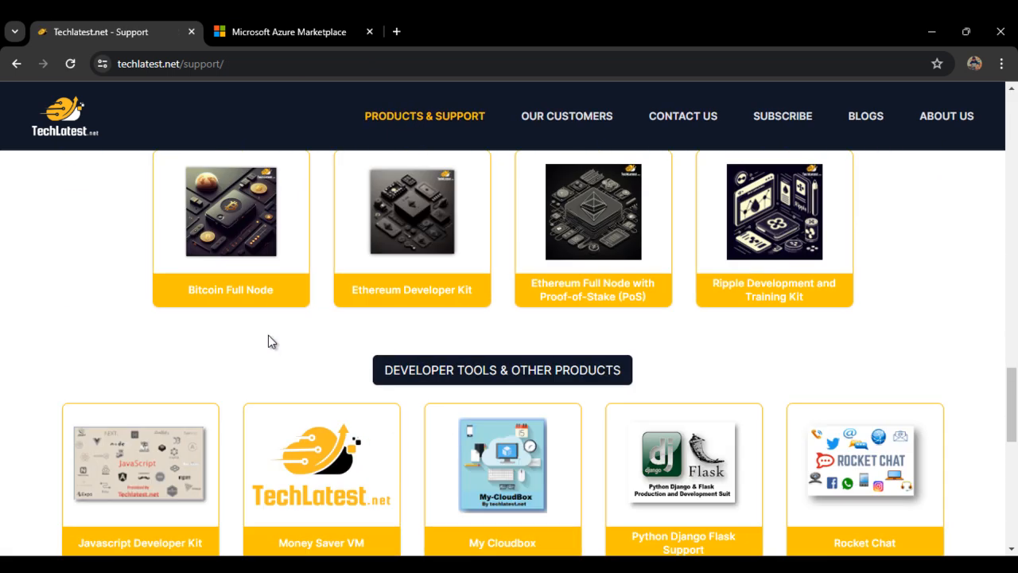
{"action": "left_click", "coordinate": [241, 262]}
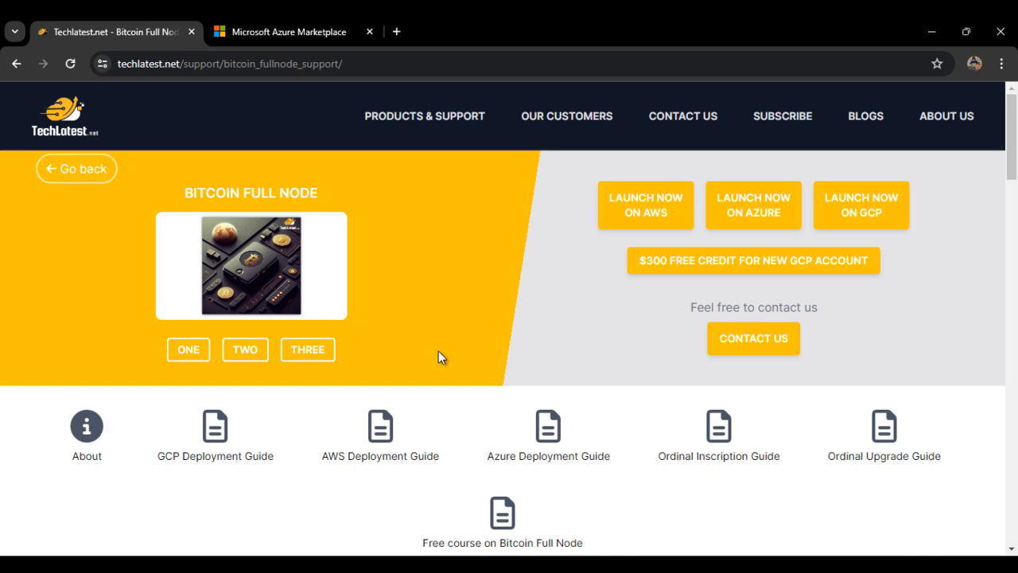
Step: Go back to the product catalogue and reopen the Bitcoin Full Node page
{"action": "left_click", "coordinate": [53, 171]}
{"action": "scroll", "coordinate": [563, 320], "scroll_direction": "down", "scroll_amount": 20}
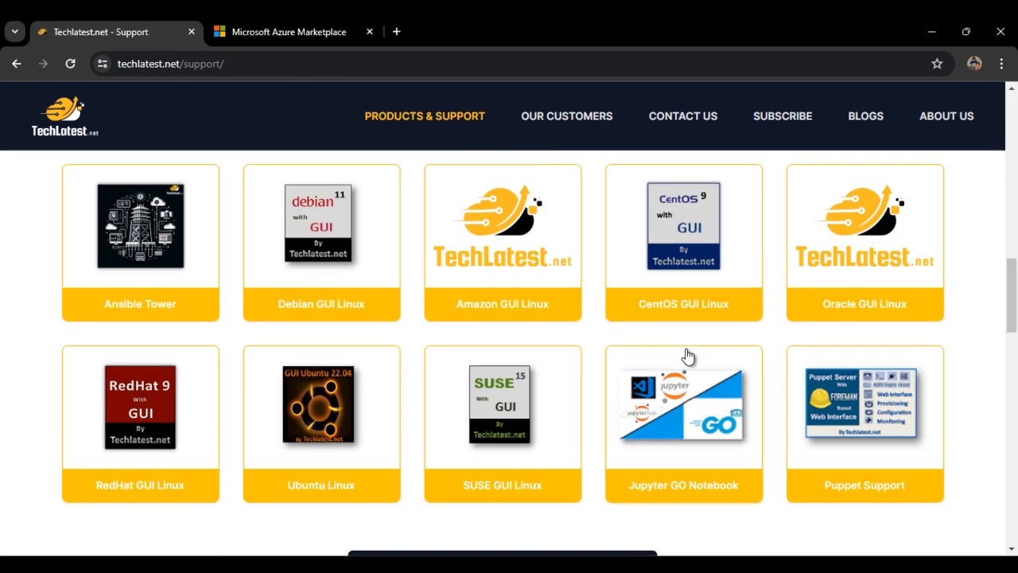
{"action": "scroll", "coordinate": [640, 343], "scroll_direction": "up", "scroll_amount": 3}
{"action": "scroll", "coordinate": [641, 343], "scroll_direction": "up", "scroll_amount": 2}
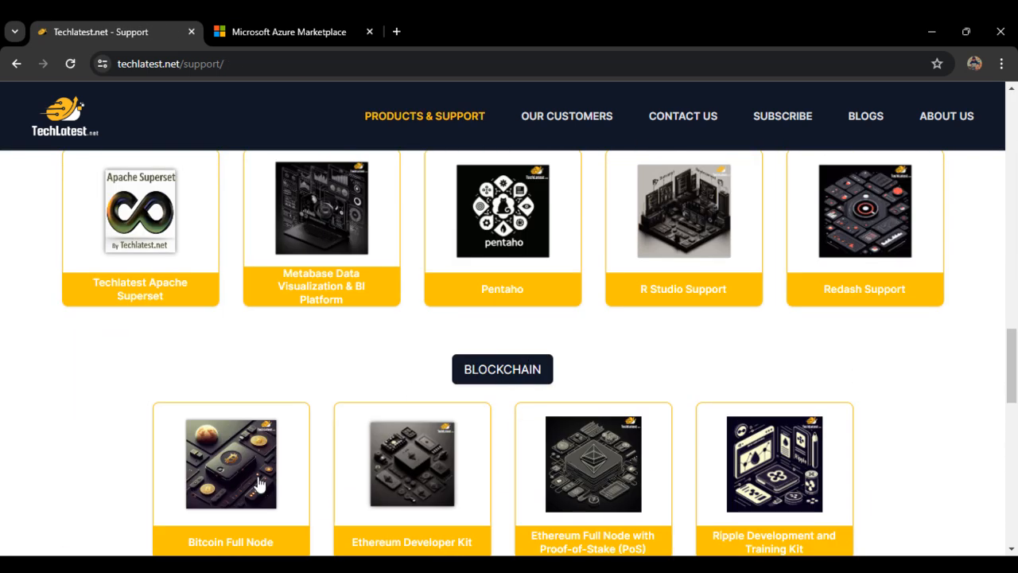
{"action": "scroll", "coordinate": [480, 410], "scroll_direction": "down", "scroll_amount": 1}
{"action": "scroll", "coordinate": [480, 409], "scroll_direction": "down", "scroll_amount": 1}
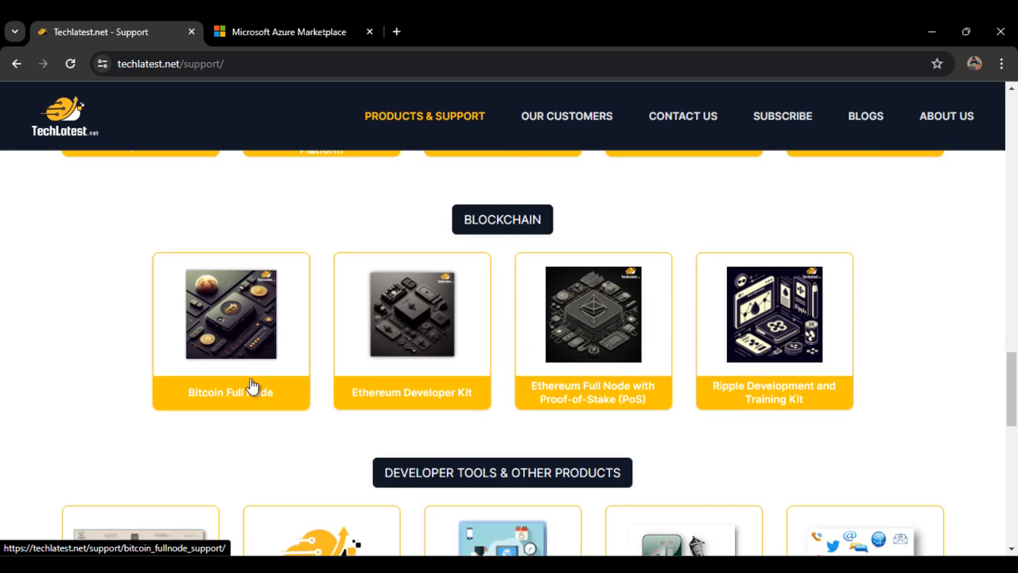
{"action": "left_click", "coordinate": [240, 392]}
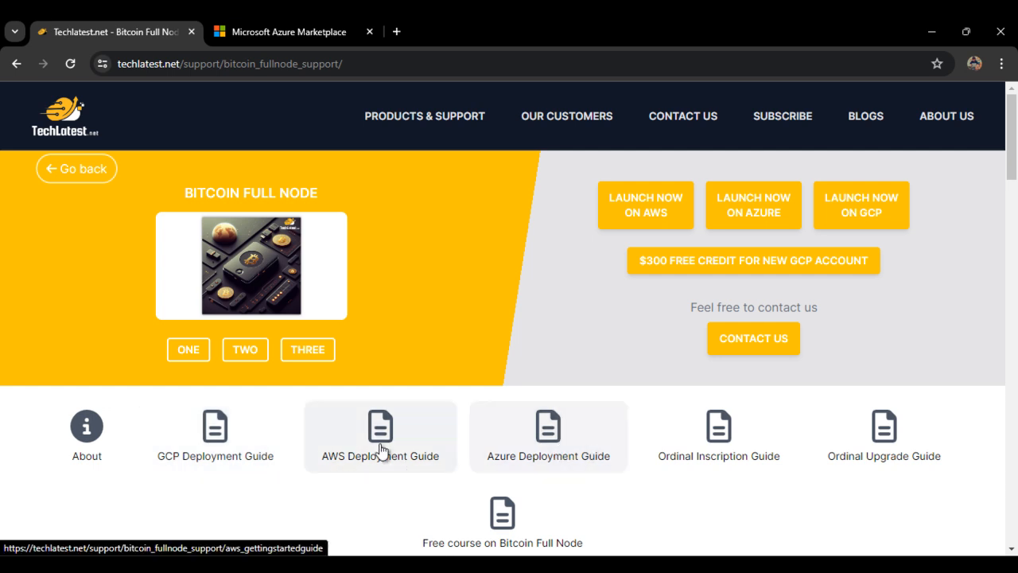
Step: Open the Azure Deployment Guide for Bitcoin Full Node
{"action": "scroll", "coordinate": [750, 465], "scroll_direction": "down", "scroll_amount": 2}
{"action": "scroll", "coordinate": [570, 418], "scroll_direction": "up", "scroll_amount": 1}
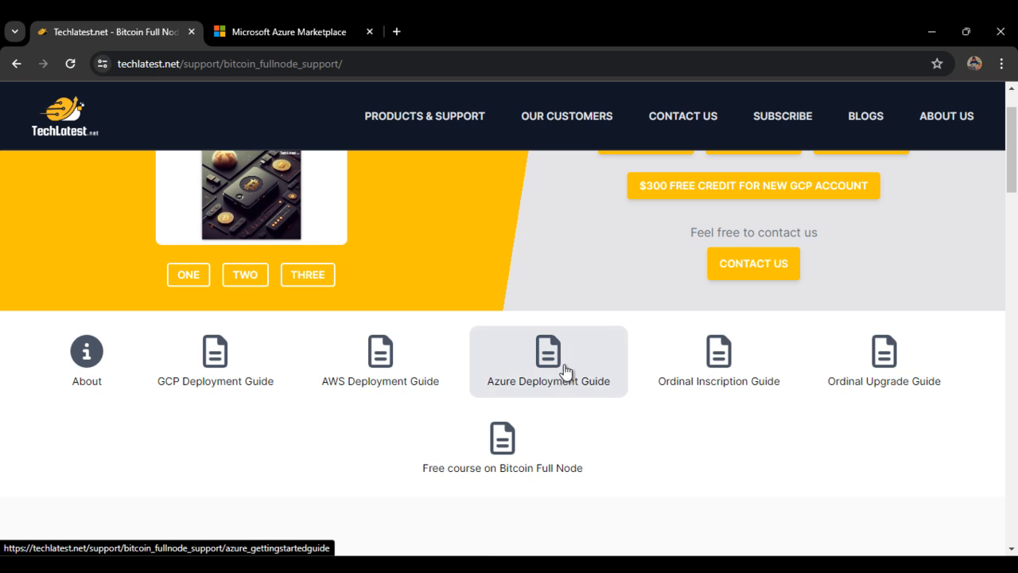
{"action": "left_click", "coordinate": [563, 371]}
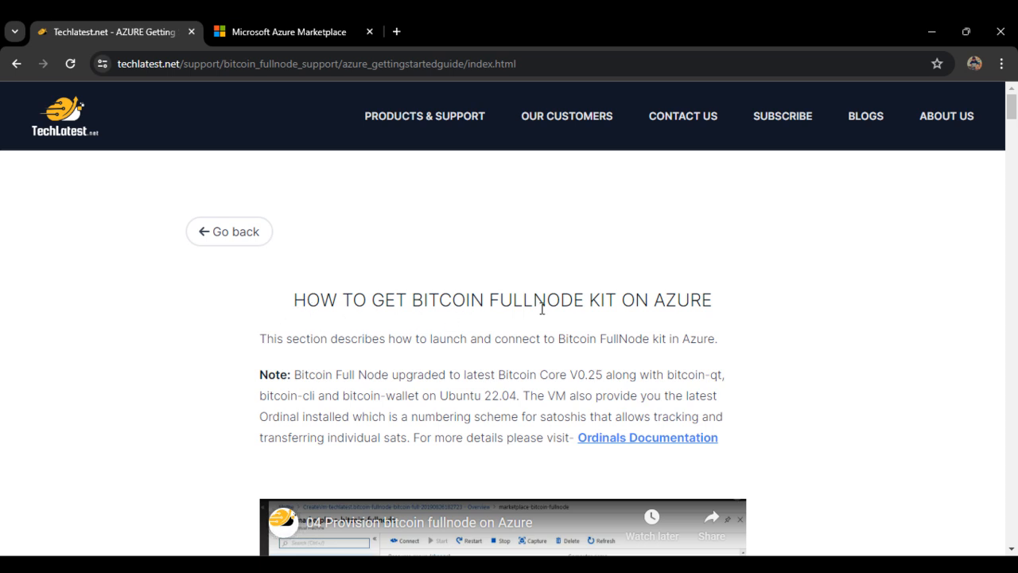
Step: Find the guide's Bitcoin FullNode Listing link and show the matching listing already open in Azure Marketplace
{"action": "scroll", "coordinate": [358, 342], "scroll_direction": "down", "scroll_amount": 2}
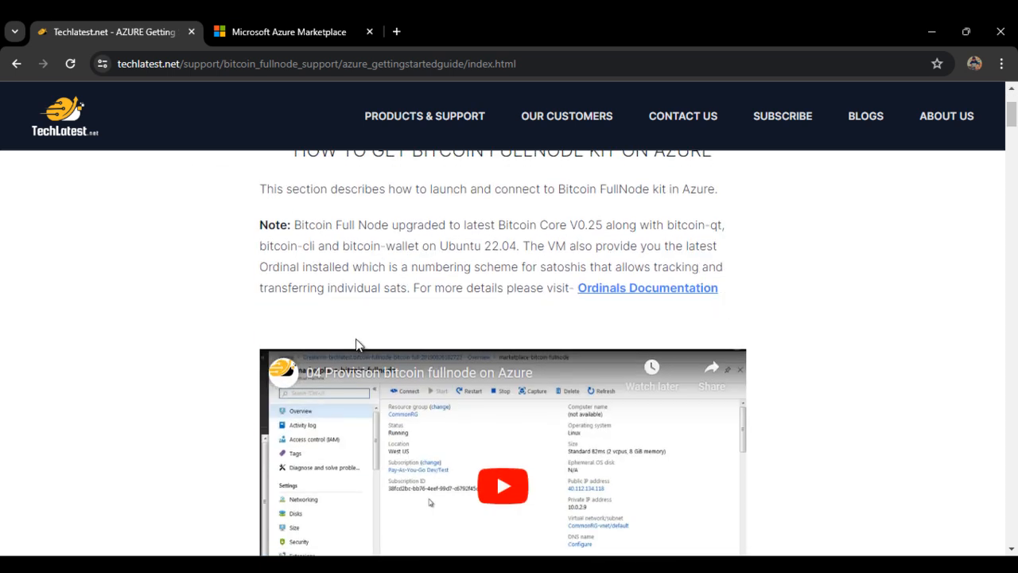
{"action": "scroll", "coordinate": [411, 311], "scroll_direction": "down", "scroll_amount": 4}
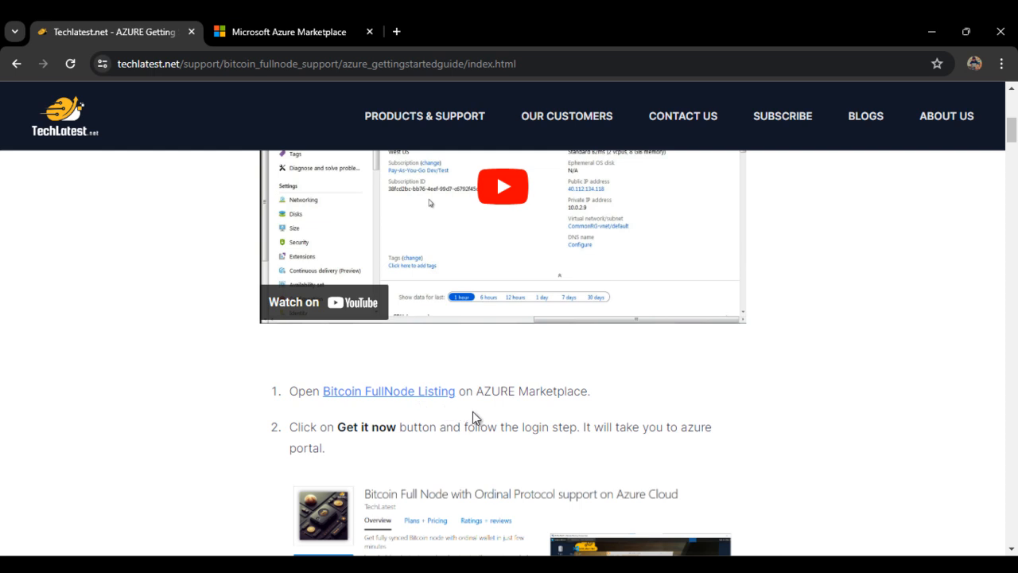
{"action": "right_click", "coordinate": [404, 389]}
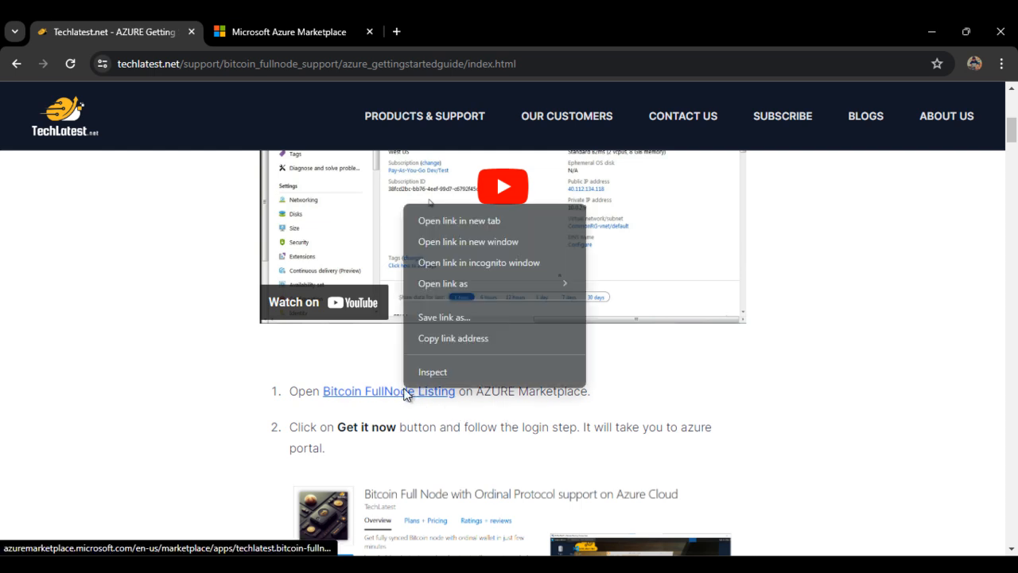
{"action": "left_click", "coordinate": [189, 292]}
{"action": "left_click", "coordinate": [222, 31]}
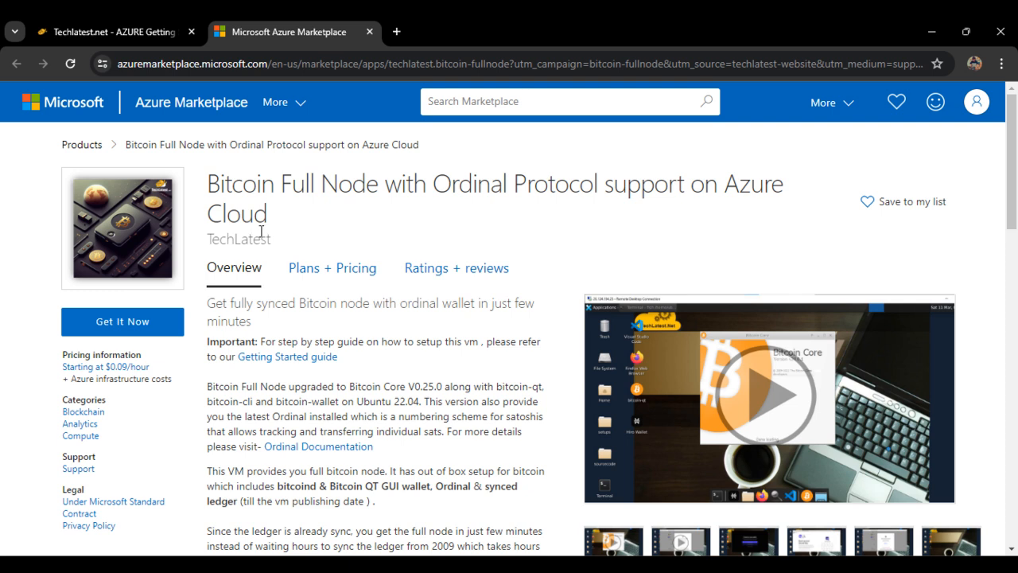
Step: Return to the deployment guide and read its instructions for getting the listing from Azure Marketplace
{"action": "left_click", "coordinate": [111, 32]}
{"action": "scroll", "coordinate": [190, 176], "scroll_direction": "down", "scroll_amount": 1}
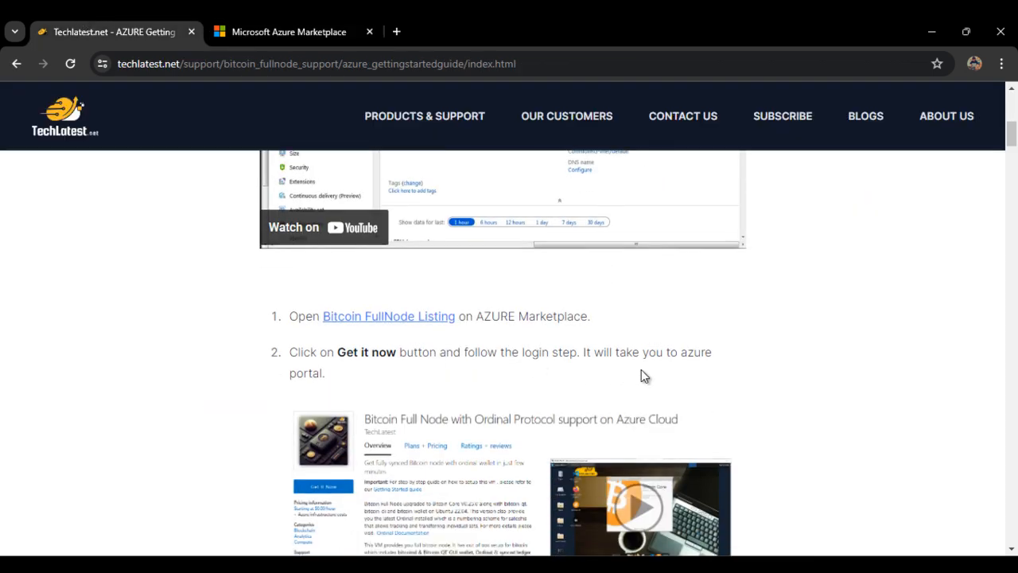
{"action": "scroll", "coordinate": [416, 381], "scroll_direction": "down", "scroll_amount": 2}
Step: Review the Marketplace listing's overview, including the benefits, preinstalled setups and usage note
{"action": "left_click", "coordinate": [233, 22]}
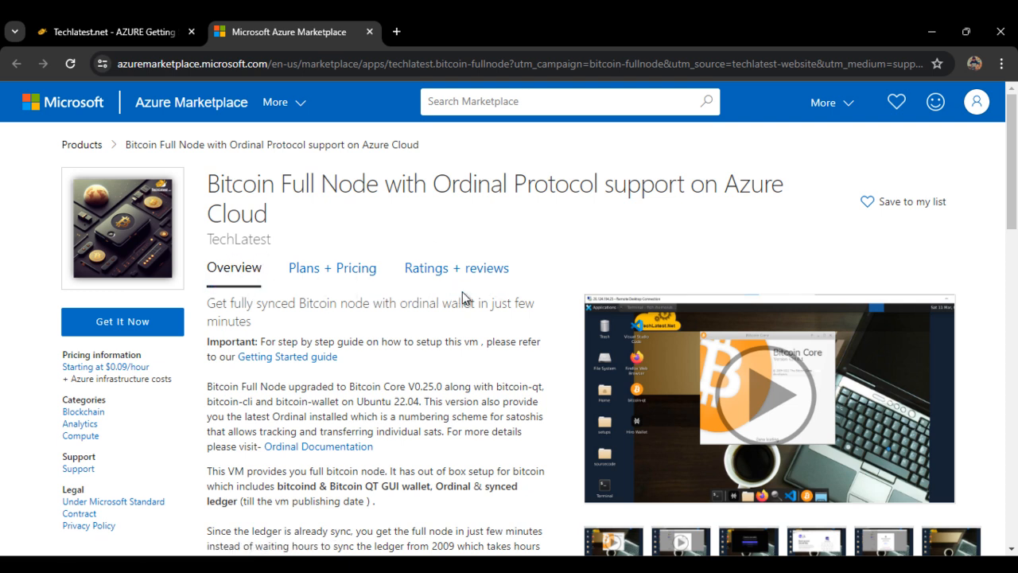
{"action": "scroll", "coordinate": [461, 310], "scroll_direction": "down", "scroll_amount": 1}
{"action": "scroll", "coordinate": [381, 352], "scroll_direction": "down", "scroll_amount": 10}
{"action": "scroll", "coordinate": [382, 355], "scroll_direction": "up", "scroll_amount": 5}
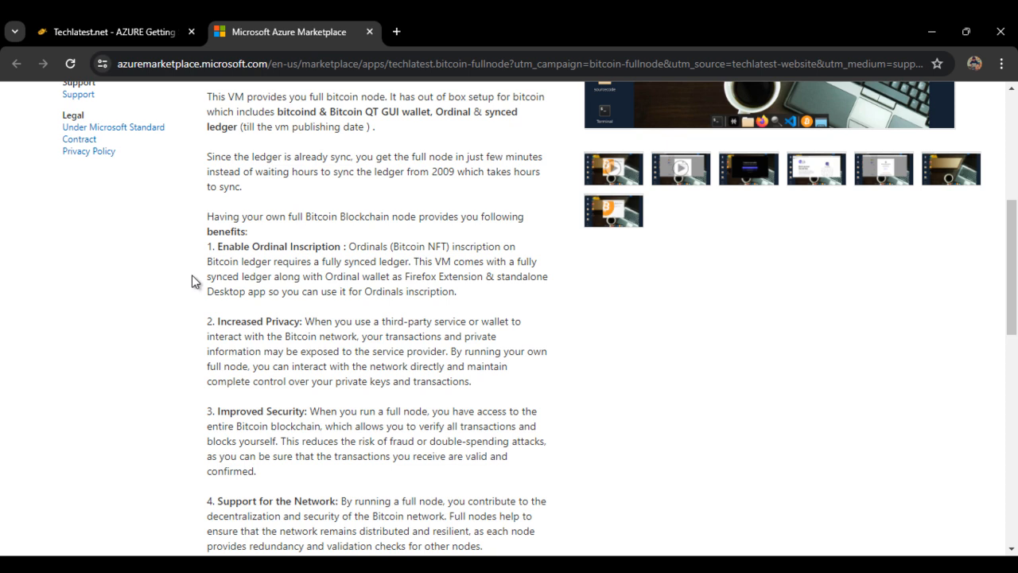
{"action": "scroll", "coordinate": [310, 292], "scroll_direction": "down", "scroll_amount": 4}
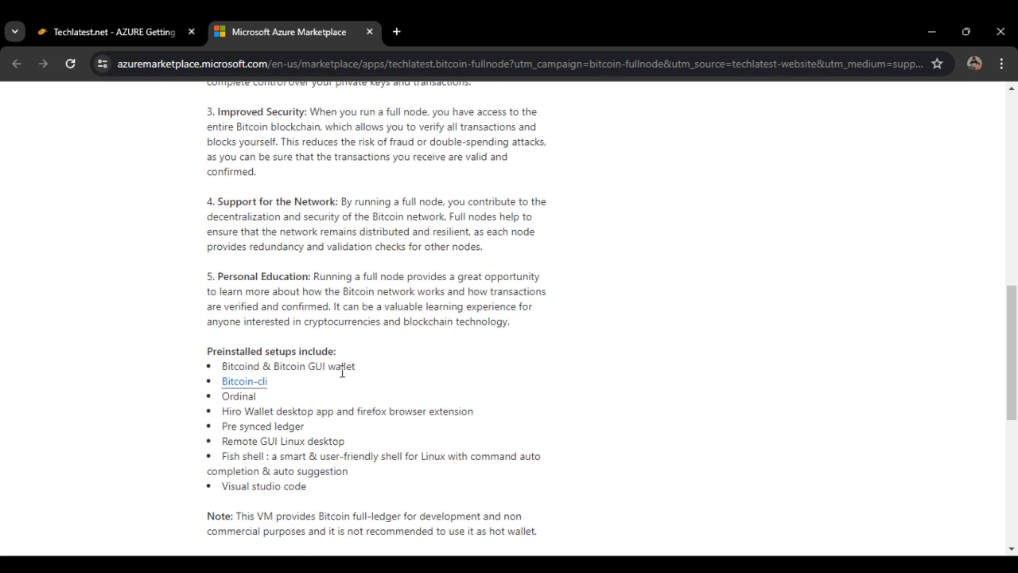
{"action": "scroll", "coordinate": [345, 380], "scroll_direction": "down", "scroll_amount": 2}
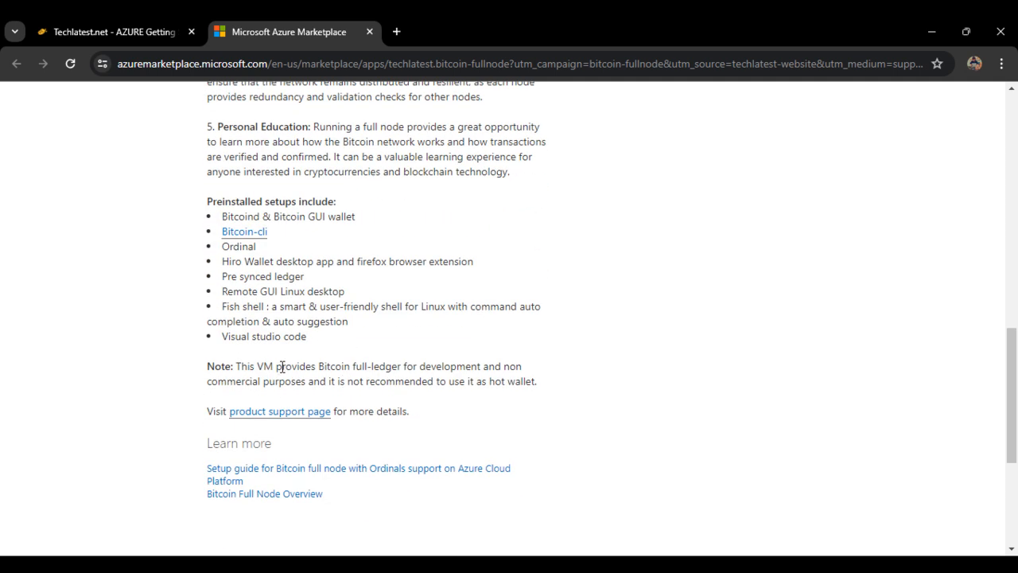
{"action": "scroll", "coordinate": [282, 366], "scroll_direction": "up", "scroll_amount": 12}
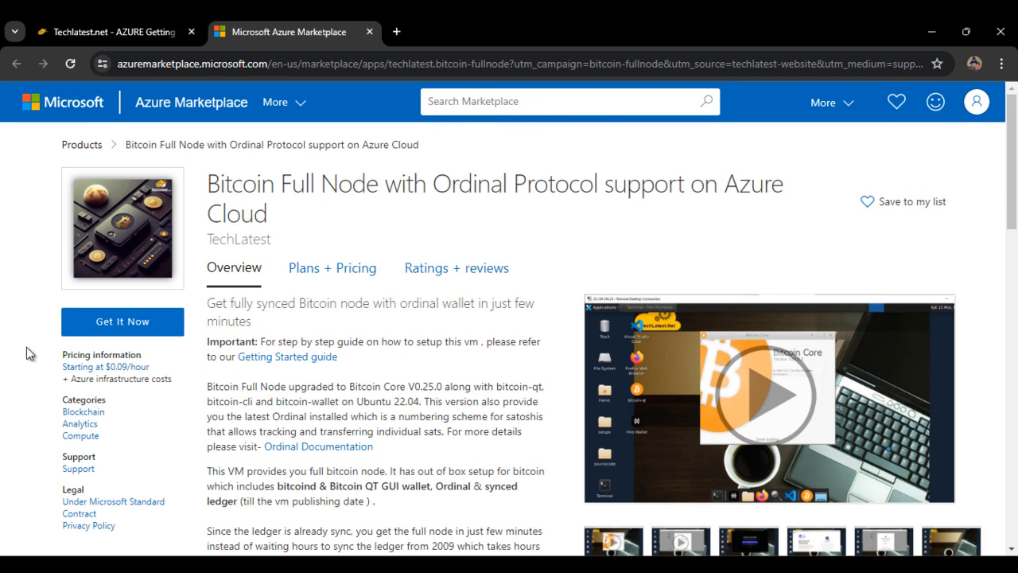
Step: Get the Bitcoin Full Node offer from the Marketplace and start creating a virtual machine with the Bitcoin Full Node with Ordinal plan
{"action": "left_click", "coordinate": [115, 331]}
{"action": "left_click", "coordinate": [689, 452]}
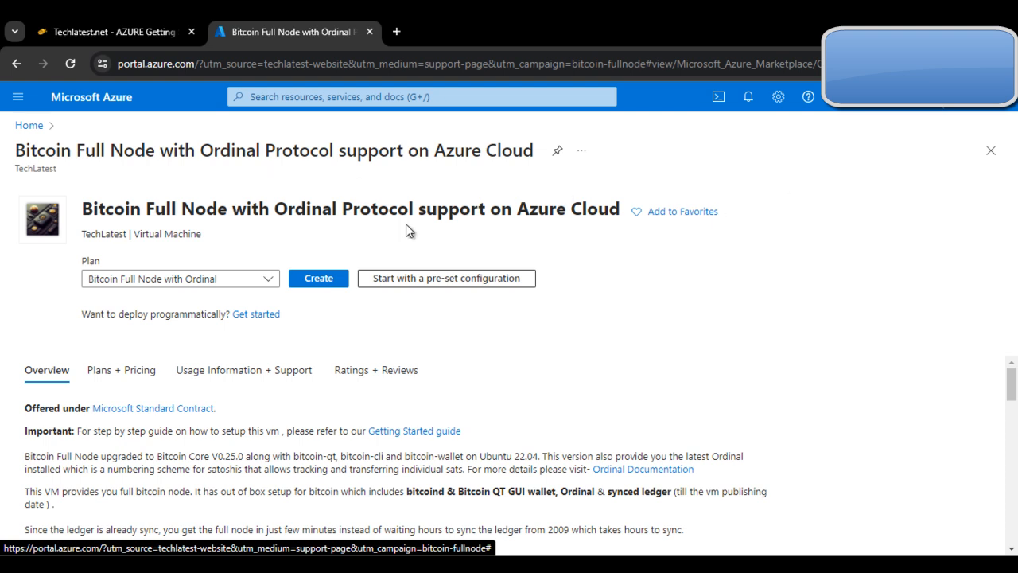
{"action": "left_click", "coordinate": [318, 278]}
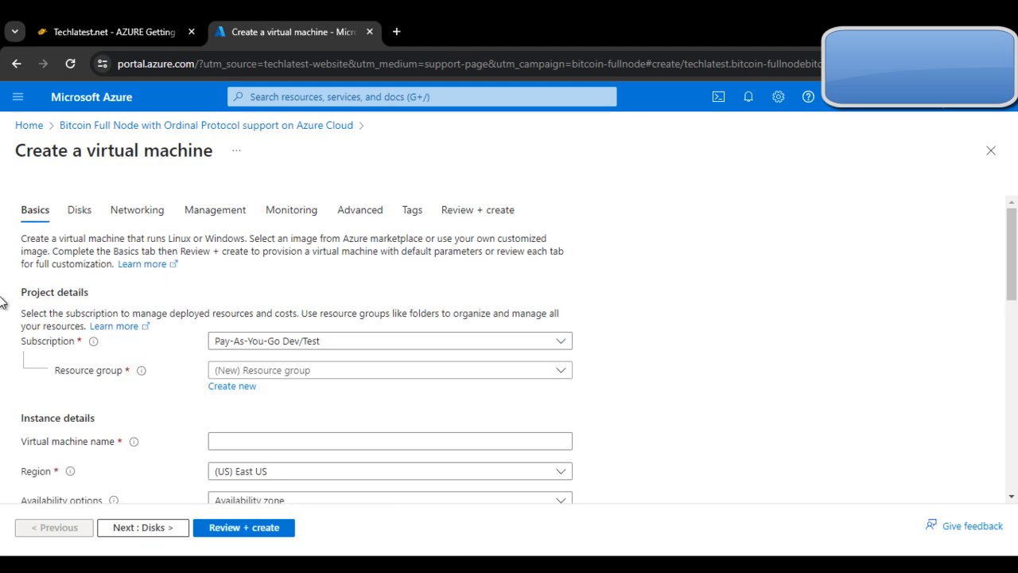
Step: Create a new resource group named bitcointesting for the virtual machine
{"action": "left_click", "coordinate": [534, 377]}
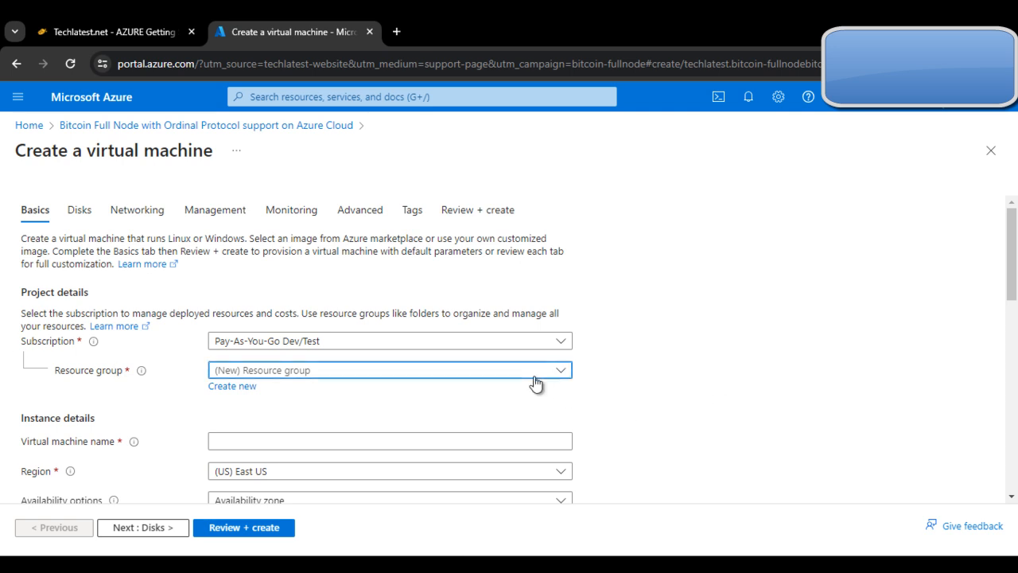
{"action": "left_click", "coordinate": [536, 381]}
{"action": "left_click", "coordinate": [236, 388]}
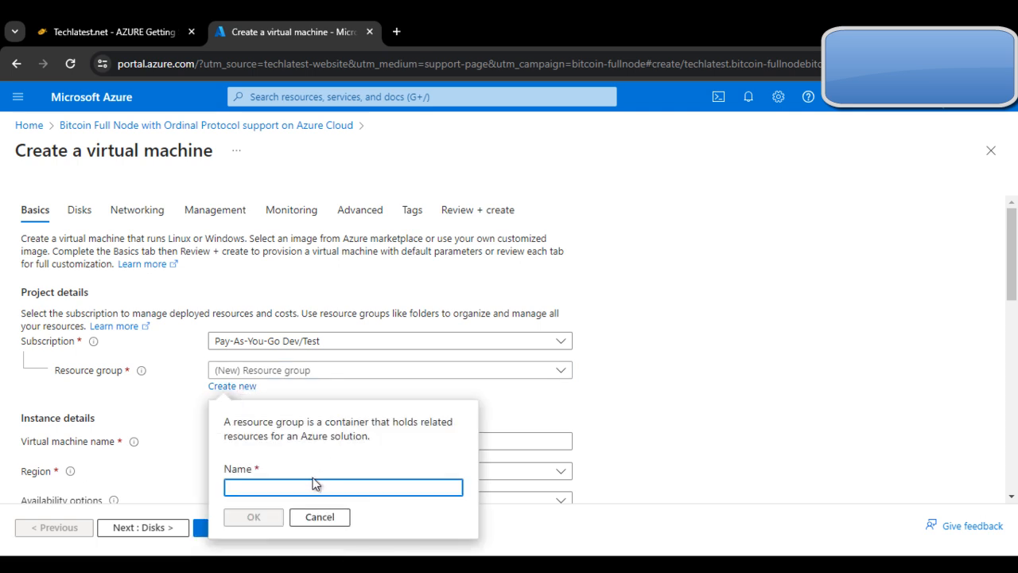
{"action": "type", "text": "b"}
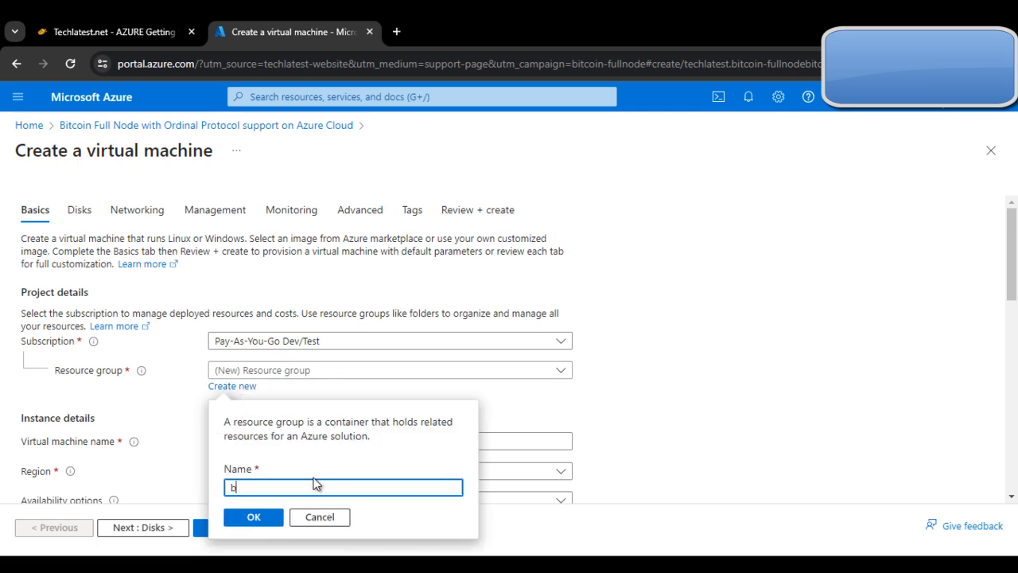
{"action": "type", "text": "itcoin testing"}
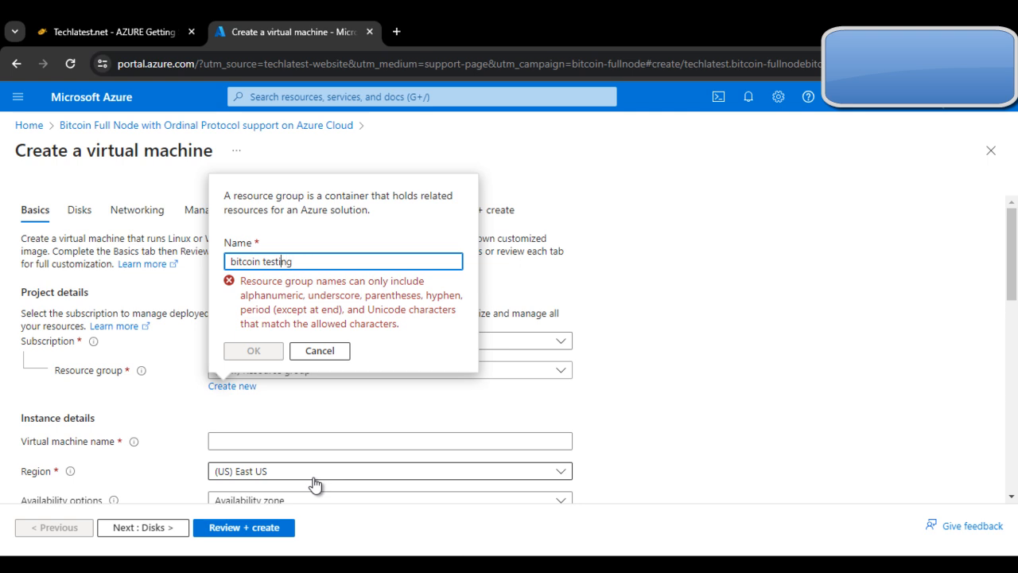
{"action": "key", "text": "BackSpace"}
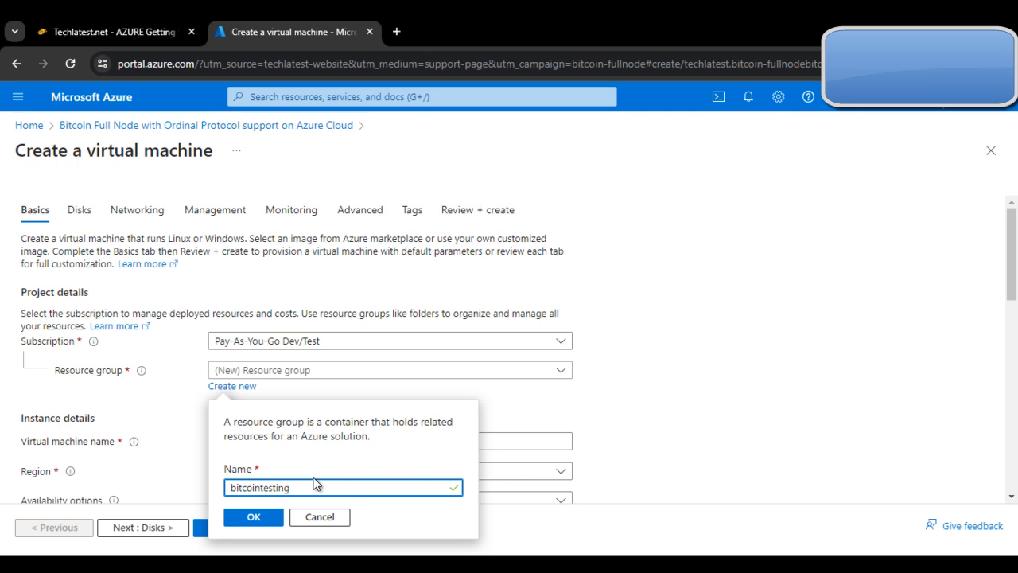
{"action": "left_click", "coordinate": [275, 525]}
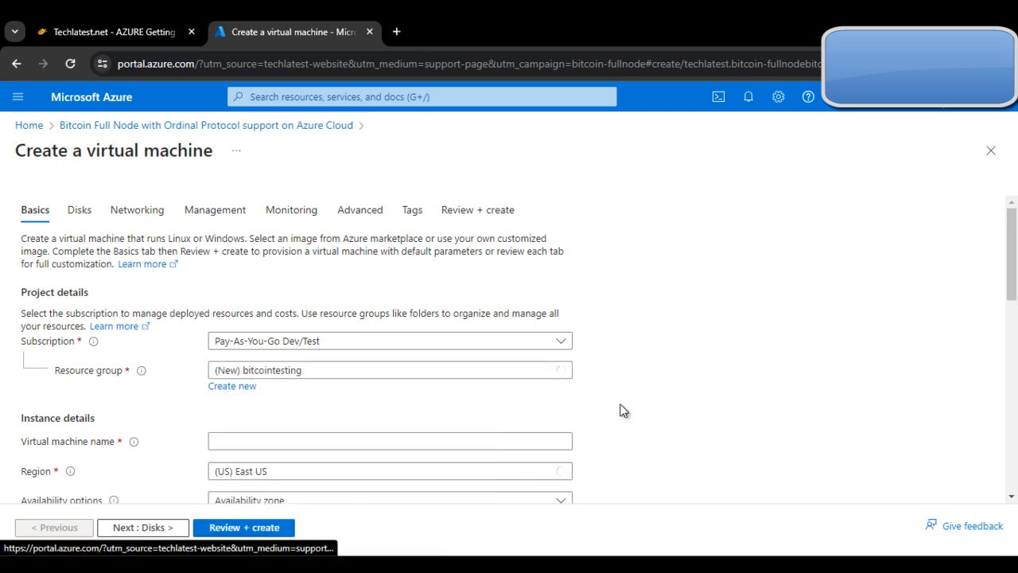
Step: Name the virtual machine bitcoinazure in the instance details
{"action": "scroll", "coordinate": [624, 410], "scroll_direction": "down", "scroll_amount": 2}
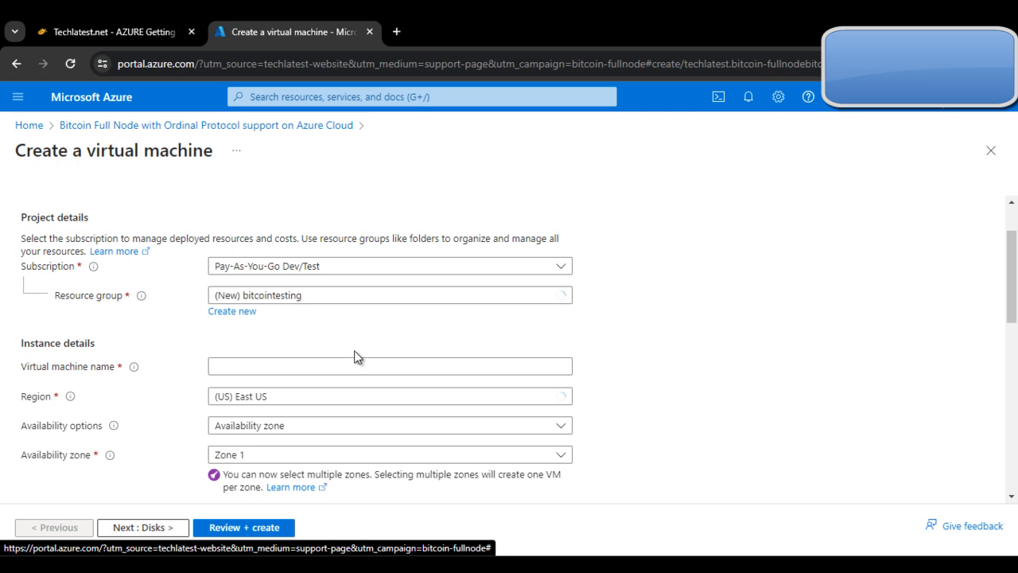
{"action": "left_click", "coordinate": [234, 366]}
{"action": "left_click", "coordinate": [288, 333]}
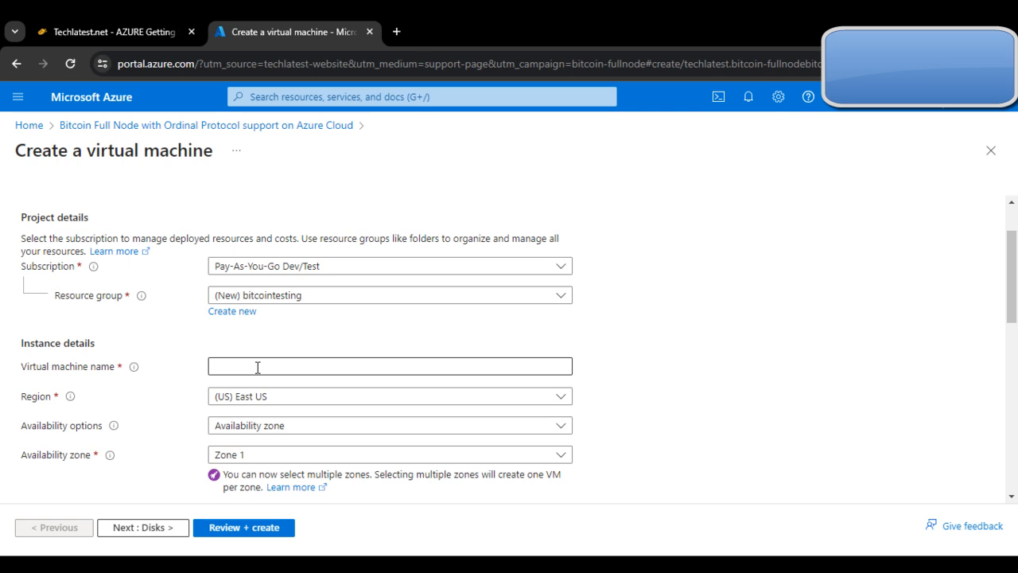
{"action": "left_click", "coordinate": [315, 367]}
{"action": "type", "text": "bi"}
{"action": "type", "text": "inazure"}
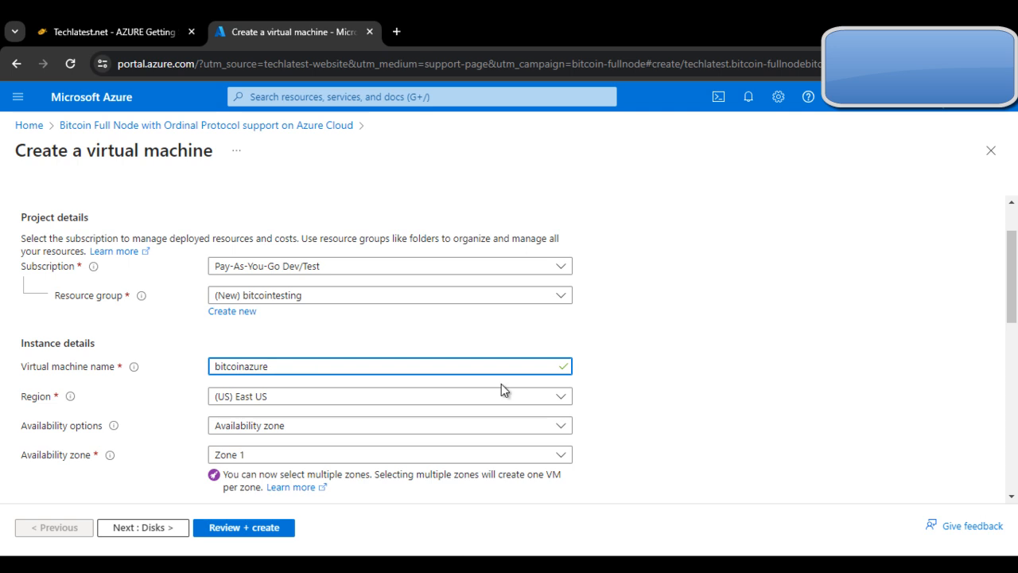
{"action": "scroll", "coordinate": [501, 390], "scroll_direction": "down", "scroll_amount": 2}
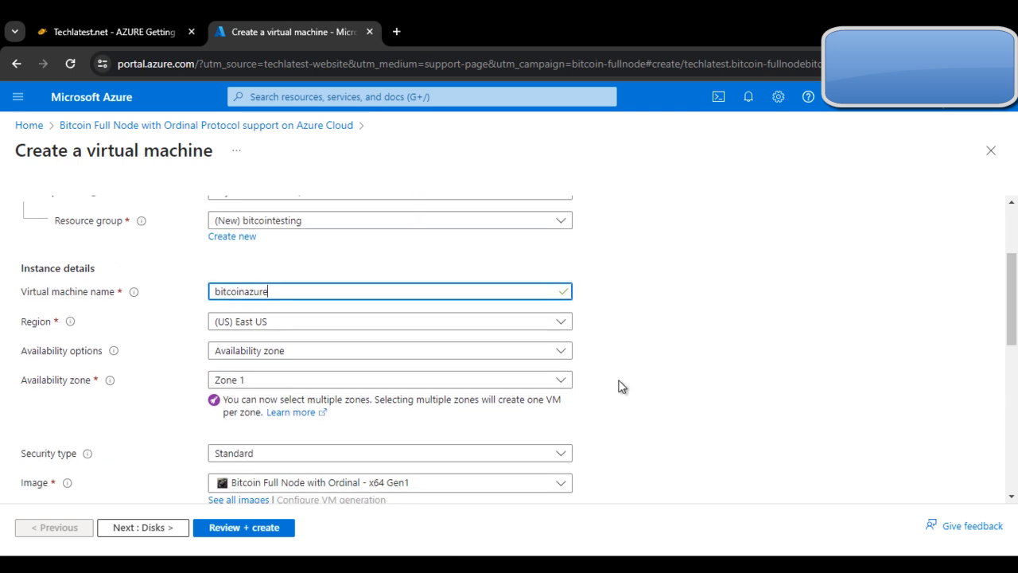
{"action": "mouse_move", "coordinate": [88, 380]}
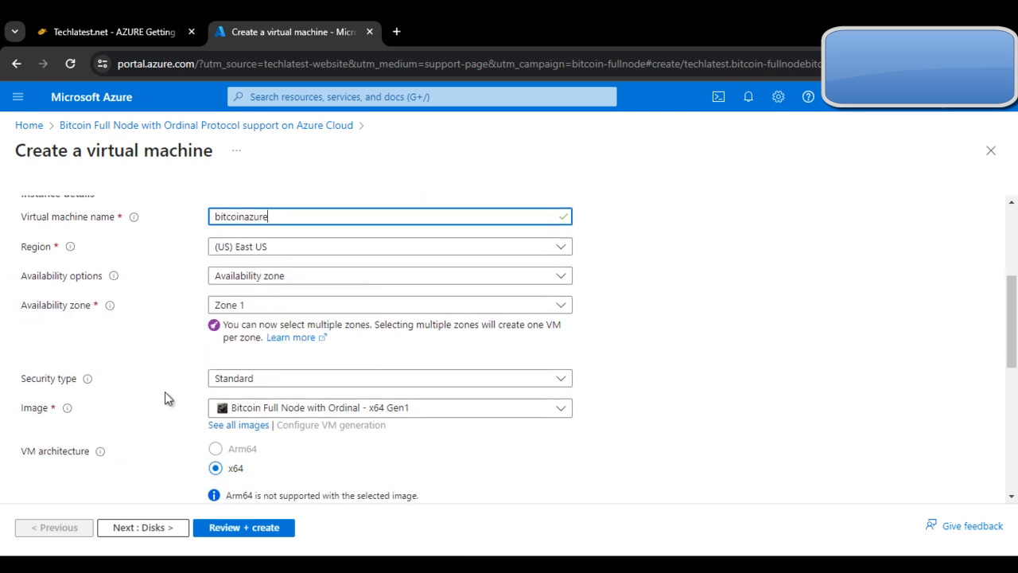
Step: Check the deployment guide's list of settings for creating the virtual machine, from resource group through review and creation
{"action": "left_click", "coordinate": [128, 30]}
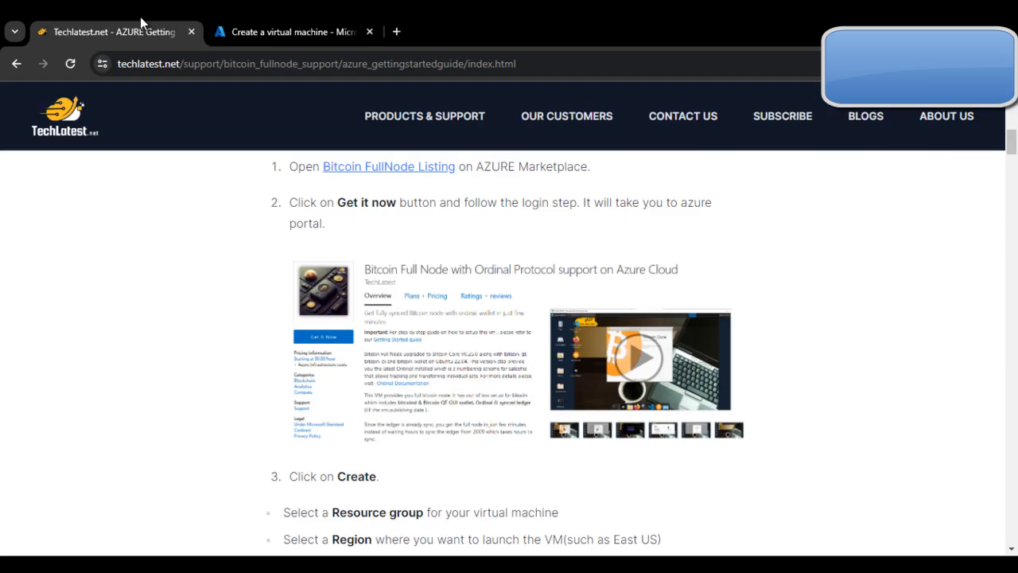
{"action": "scroll", "coordinate": [688, 443], "scroll_direction": "down", "scroll_amount": 3}
{"action": "left_click", "coordinate": [278, 29]}
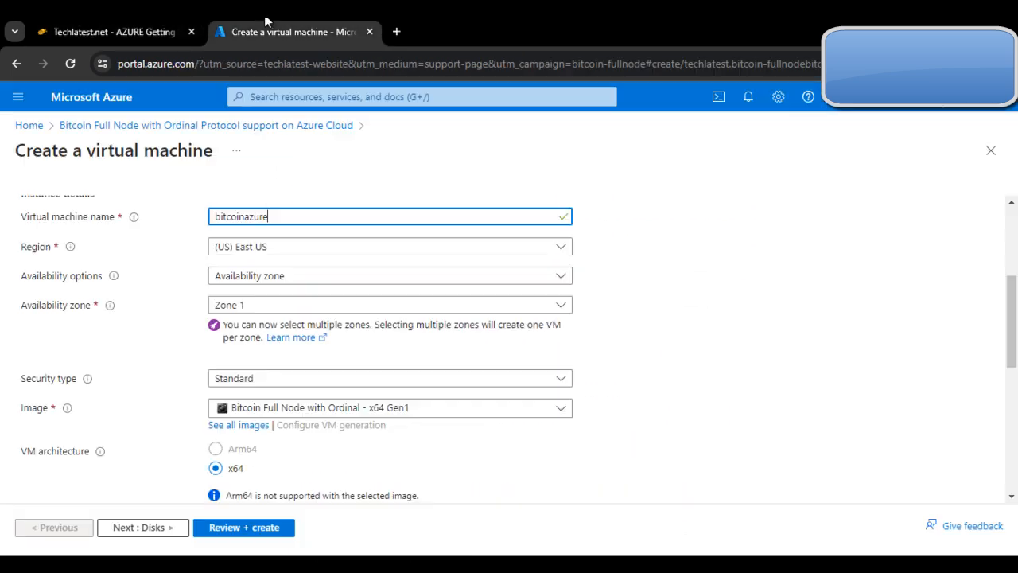
{"action": "left_click", "coordinate": [120, 32]}
{"action": "scroll", "coordinate": [371, 341], "scroll_direction": "down", "scroll_amount": 2}
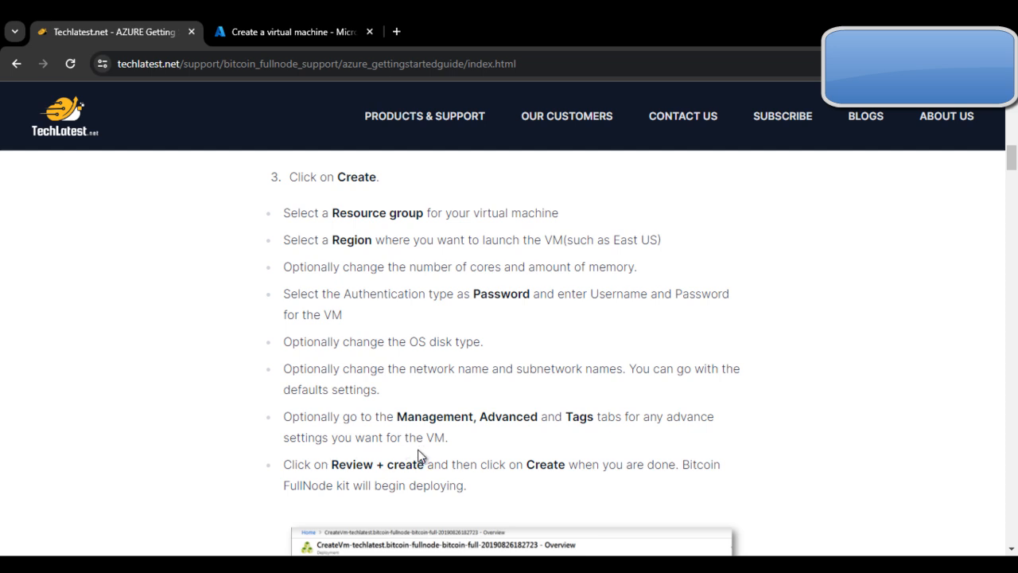
Step: Read the guide's remaining creation instructions, then review the virtual machine's region, availability, security type, image and size settings in the Azure portal
{"action": "scroll", "coordinate": [420, 457], "scroll_direction": "down", "scroll_amount": 1}
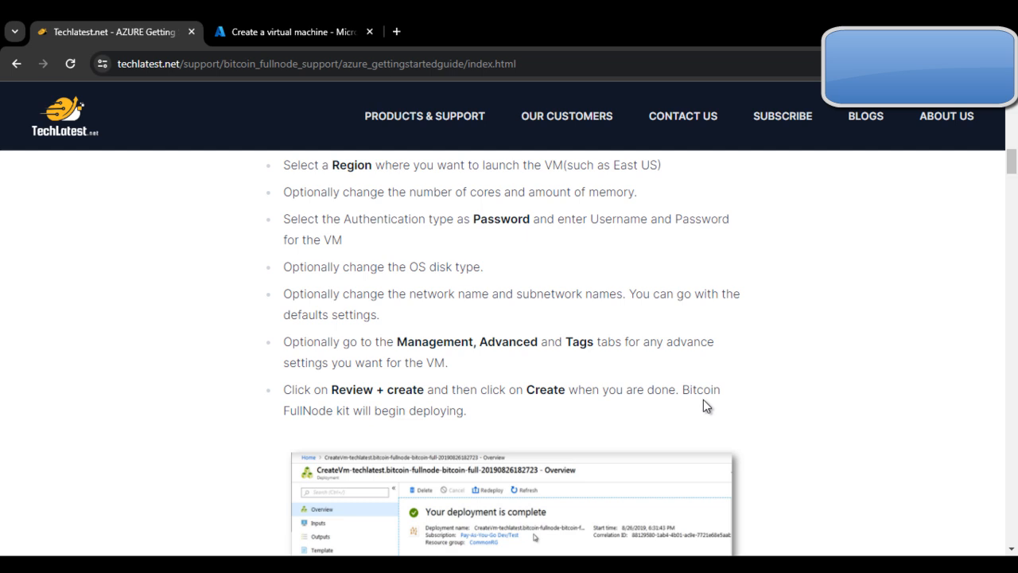
{"action": "scroll", "coordinate": [415, 422], "scroll_direction": "down", "scroll_amount": 3}
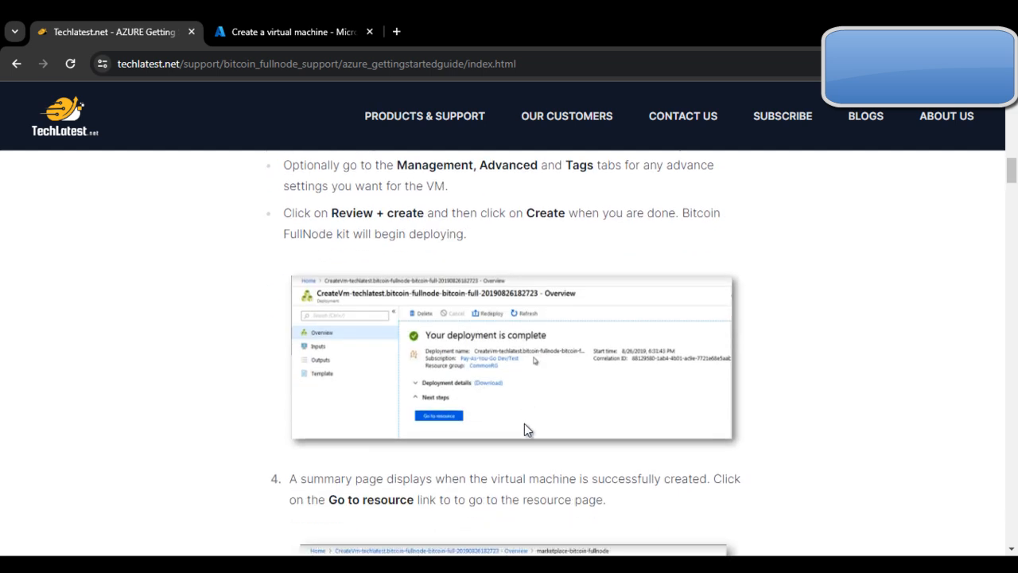
{"action": "scroll", "coordinate": [382, 236], "scroll_direction": "up", "scroll_amount": 2}
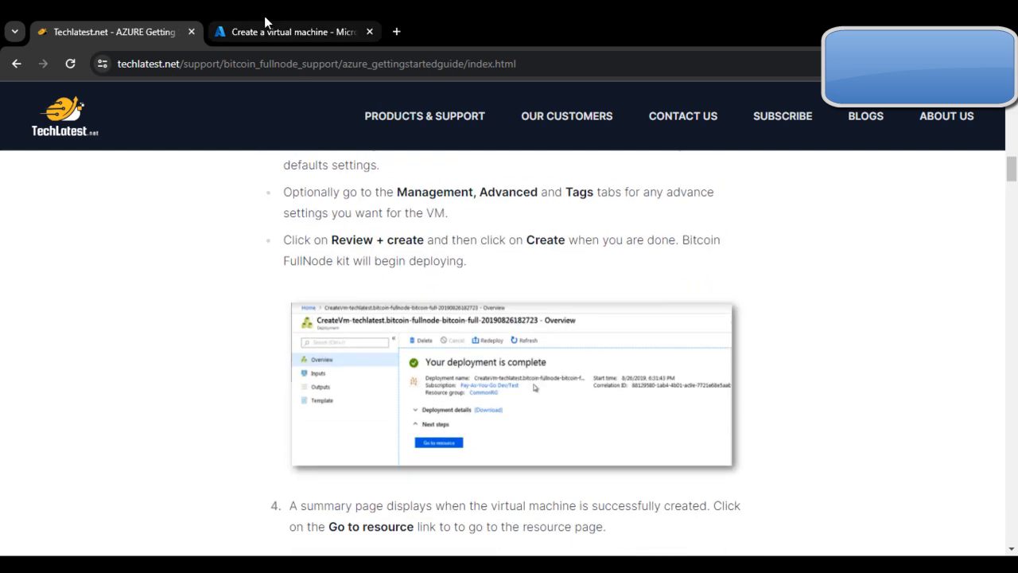
{"action": "left_click", "coordinate": [270, 32]}
{"action": "scroll", "coordinate": [654, 272], "scroll_direction": "down", "scroll_amount": 3}
{"action": "scroll", "coordinate": [662, 266], "scroll_direction": "up", "scroll_amount": 3}
{"action": "scroll", "coordinate": [627, 265], "scroll_direction": "up", "scroll_amount": 1}
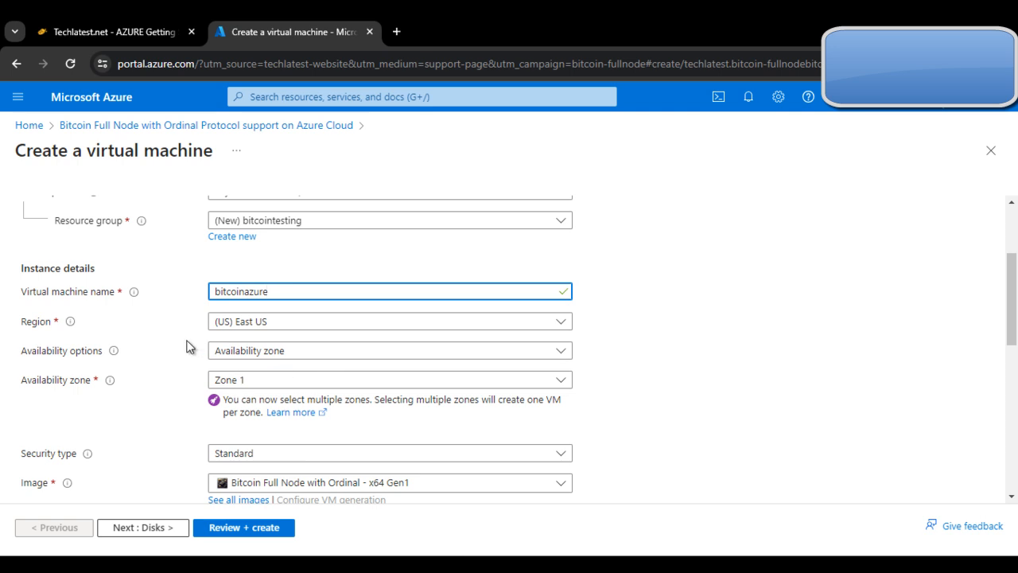
{"action": "scroll", "coordinate": [256, 361], "scroll_direction": "down", "scroll_amount": 1}
{"action": "scroll", "coordinate": [286, 326], "scroll_direction": "down", "scroll_amount": 1}
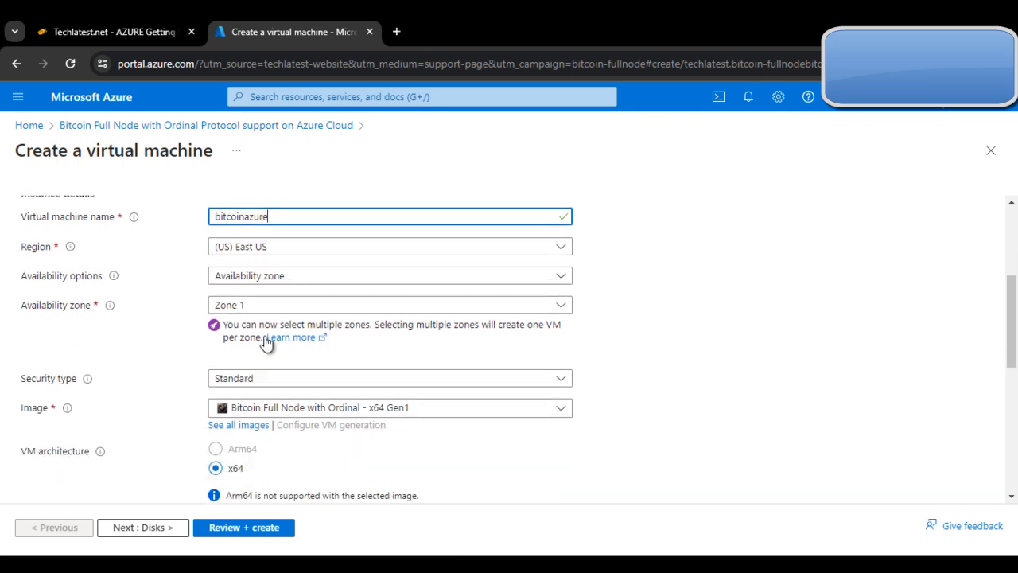
{"action": "scroll", "coordinate": [341, 358], "scroll_direction": "down", "scroll_amount": 2}
{"action": "scroll", "coordinate": [375, 373], "scroll_direction": "down", "scroll_amount": 1}
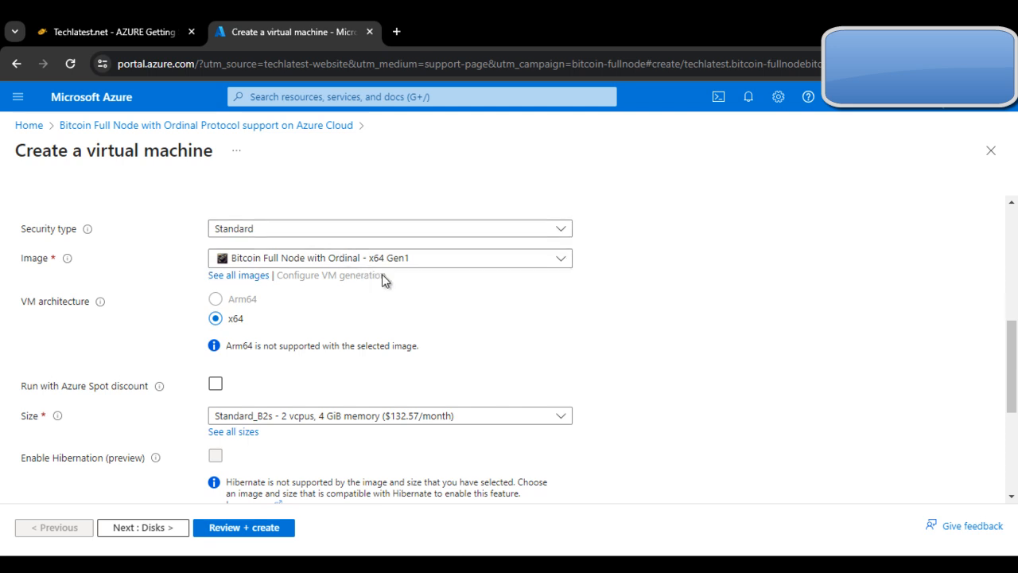
{"action": "scroll", "coordinate": [336, 334], "scroll_direction": "down", "scroll_amount": 2}
{"action": "left_click", "coordinate": [558, 261]}
{"action": "left_click", "coordinate": [556, 264]}
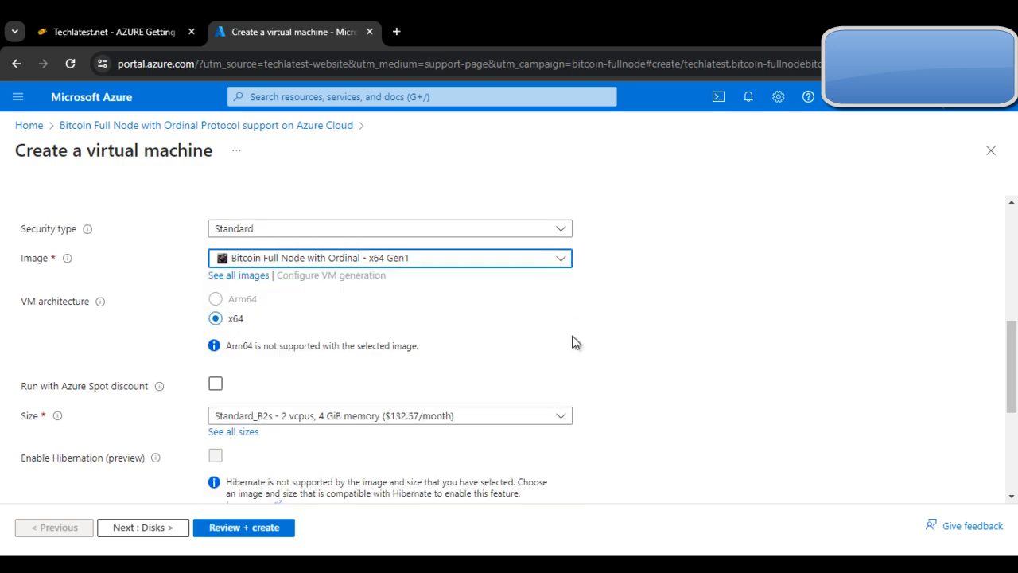
Step: Set the administrator account's authentication type to Password and enter ubuntu as the username
{"action": "scroll", "coordinate": [574, 340], "scroll_direction": "down", "scroll_amount": 1}
{"action": "scroll", "coordinate": [595, 326], "scroll_direction": "down", "scroll_amount": 1}
{"action": "scroll", "coordinate": [585, 333], "scroll_direction": "down", "scroll_amount": 1}
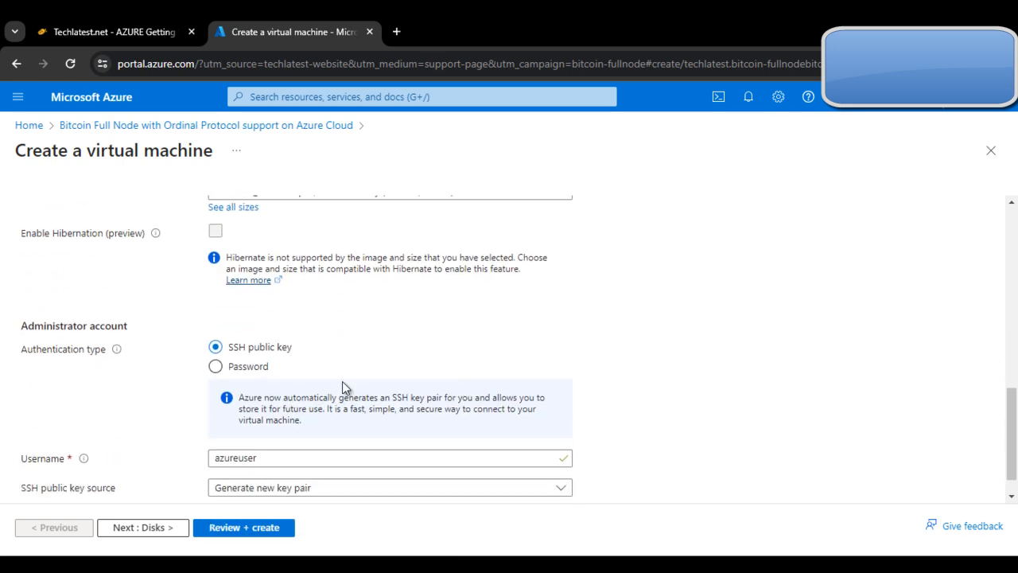
{"action": "left_click", "coordinate": [215, 366]}
{"action": "scroll", "coordinate": [423, 370], "scroll_direction": "down", "scroll_amount": 1}
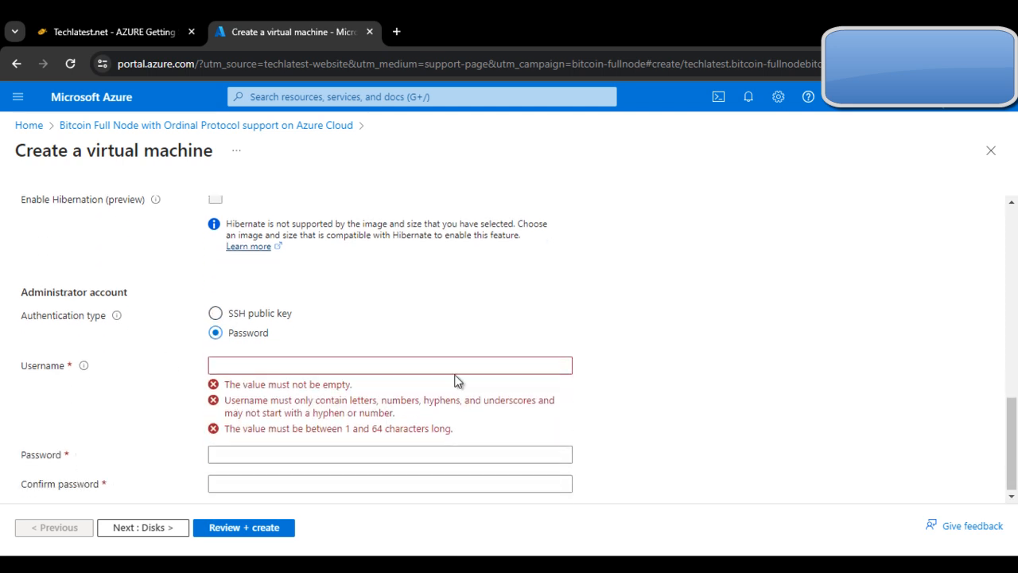
{"action": "left_click", "coordinate": [239, 360]}
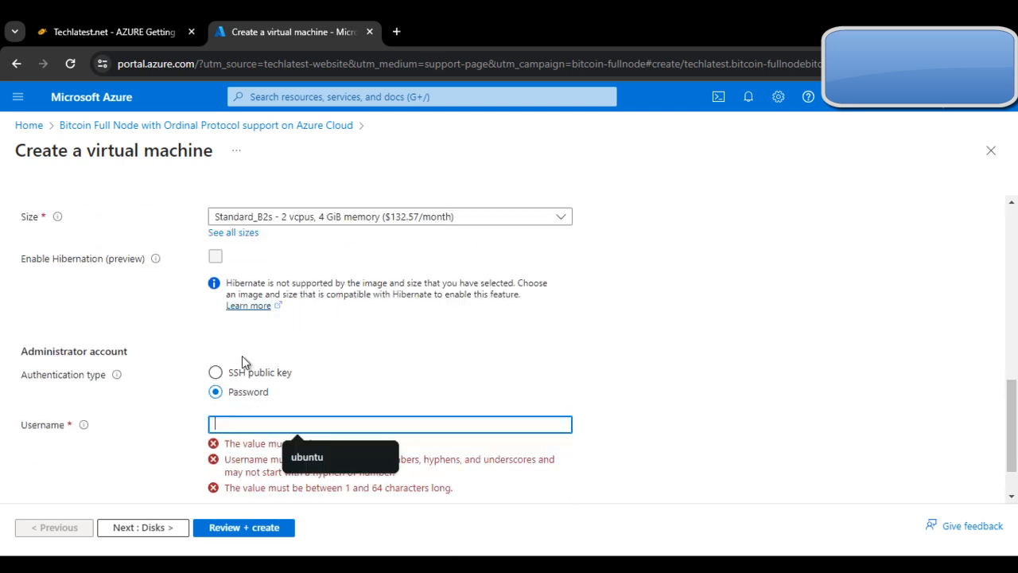
{"action": "left_click", "coordinate": [327, 455]}
Step: Enter the administrator account password and repeat it in the password confirmation field
{"action": "left_click", "coordinate": [302, 451]}
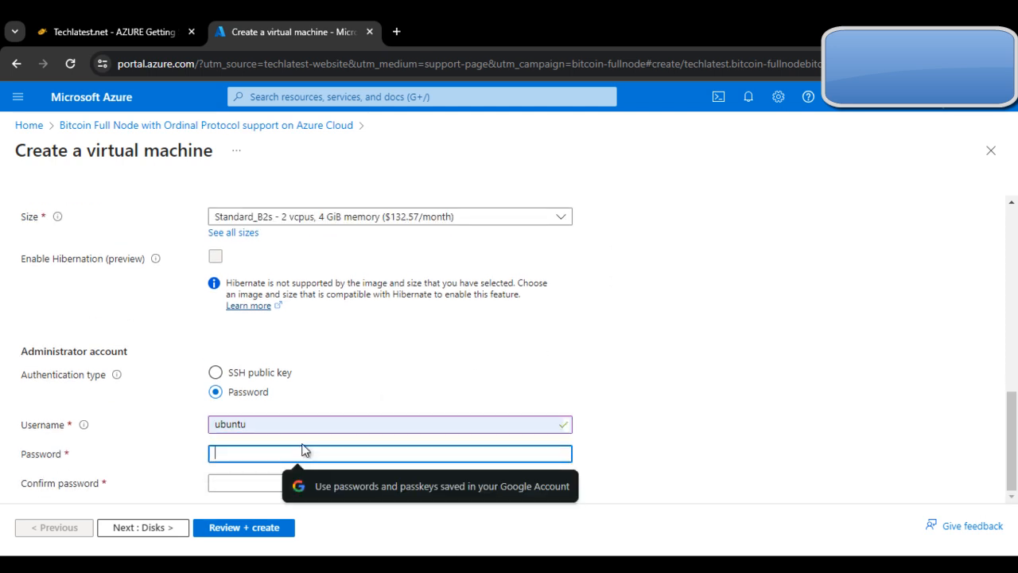
{"action": "type", "text": "•••"}
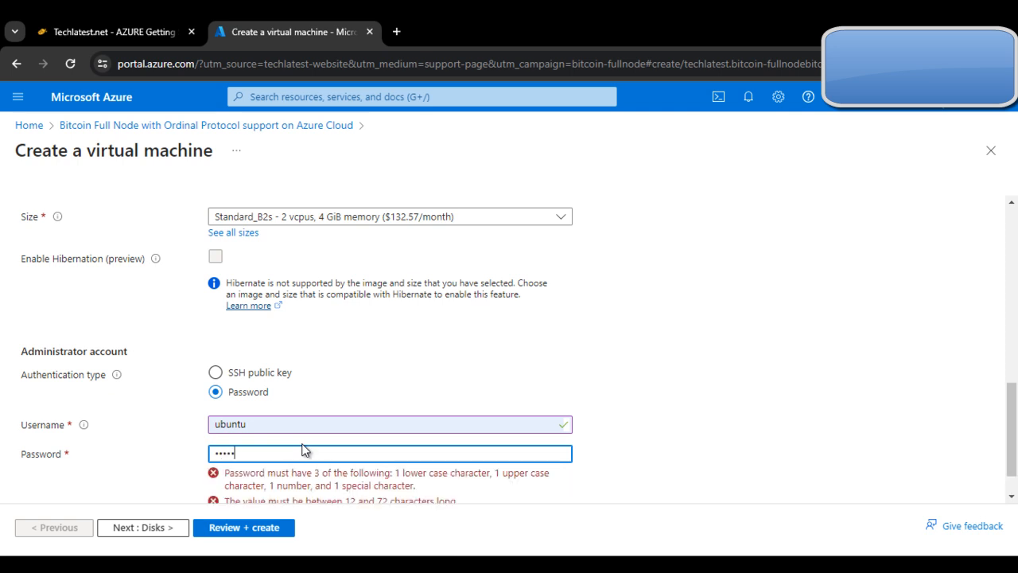
{"action": "type", "text": "•"}
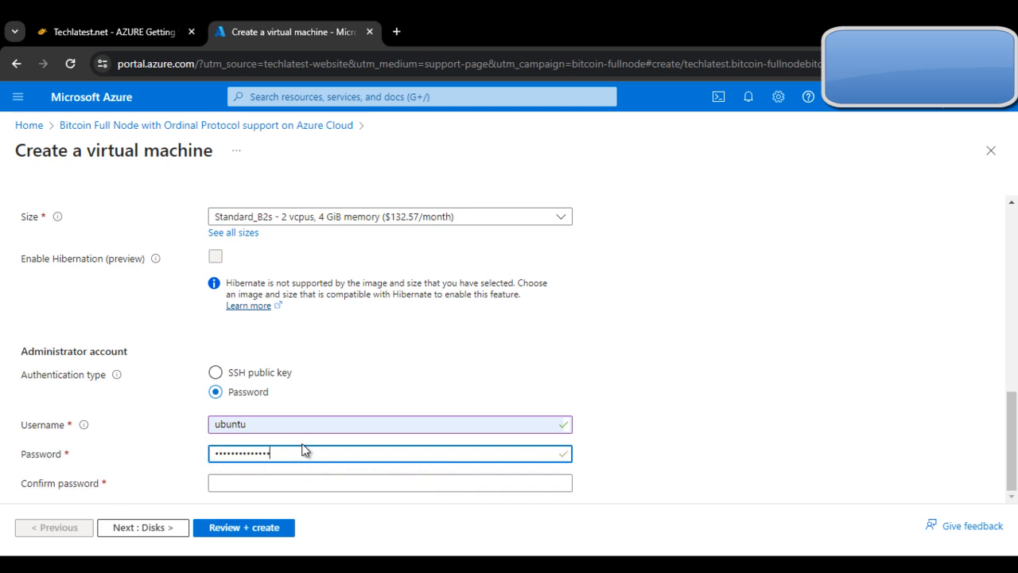
{"action": "left_click", "coordinate": [327, 481]}
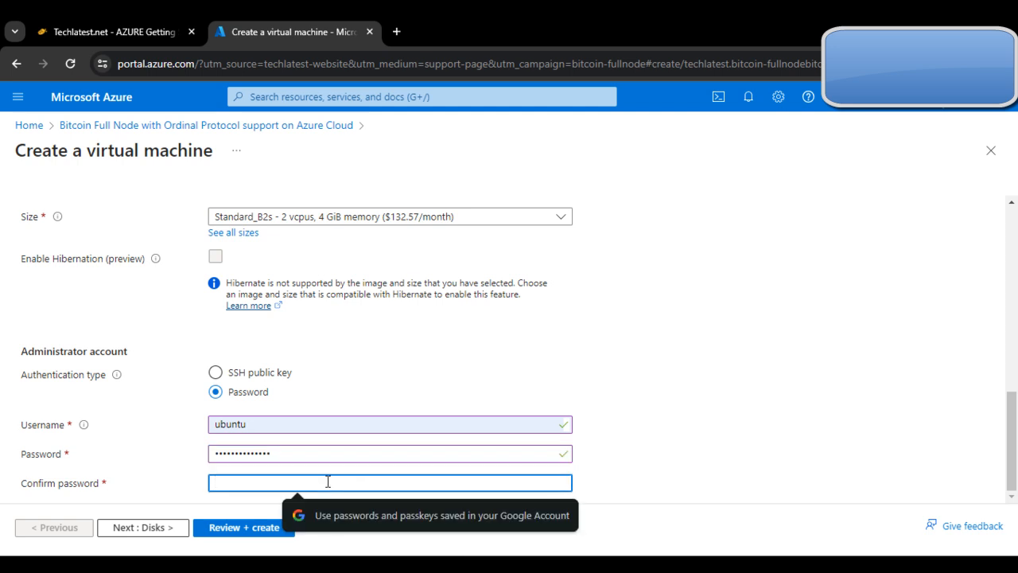
{"action": "type", "text": "••"}
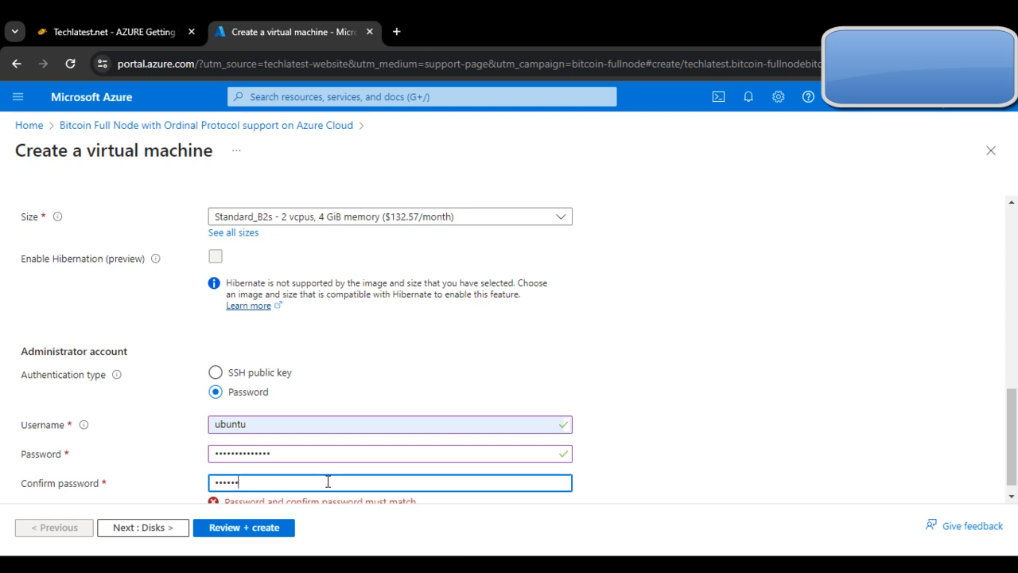
{"action": "type", "text": "•"}
{"action": "key", "text": "BackSpace"}
{"action": "key", "text": "BackSpace"}
{"action": "key", "text": "BackSpace"}
{"action": "type", "text": "•"}
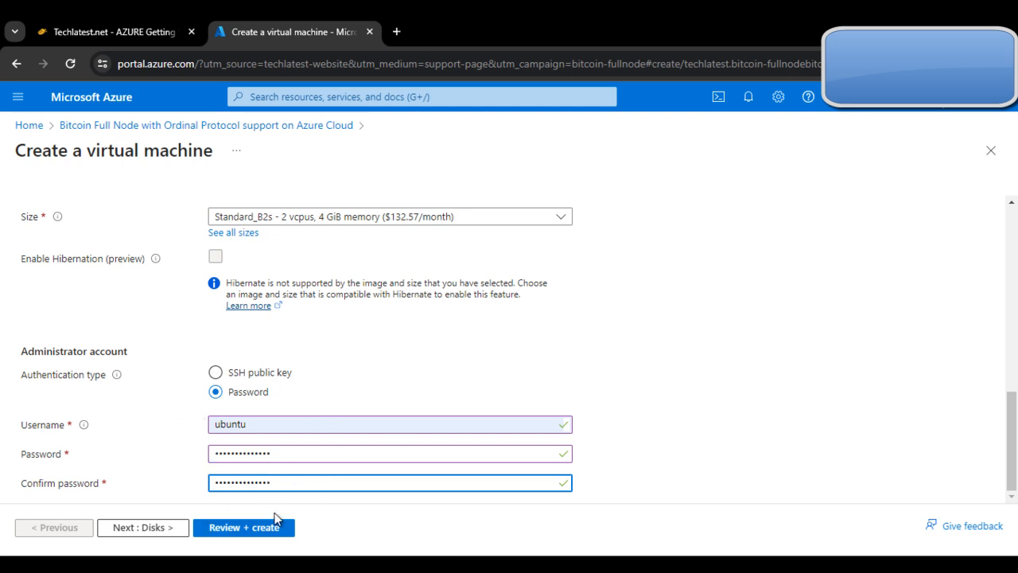
Step: Keep the default disk and networking settings and continue to the management options
{"action": "left_click", "coordinate": [157, 527]}
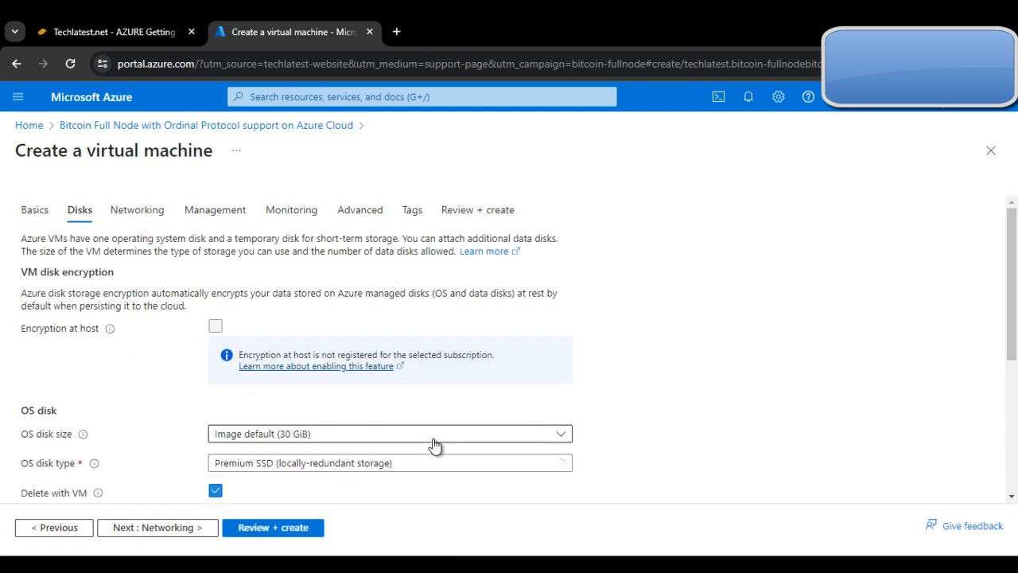
{"action": "scroll", "coordinate": [446, 437], "scroll_direction": "down", "scroll_amount": 3}
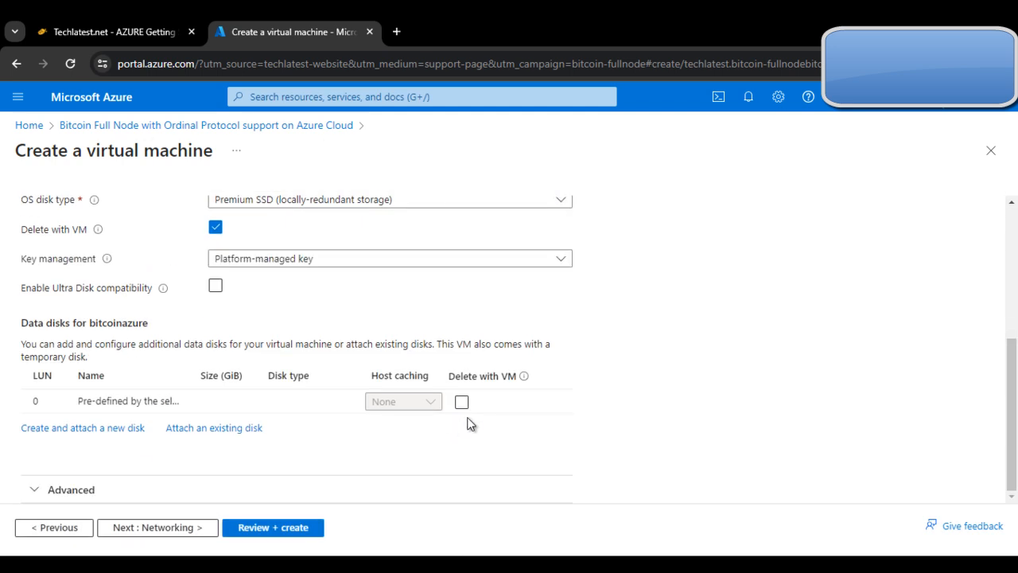
{"action": "scroll", "coordinate": [460, 428], "scroll_direction": "up", "scroll_amount": 3}
{"action": "left_click", "coordinate": [138, 529]}
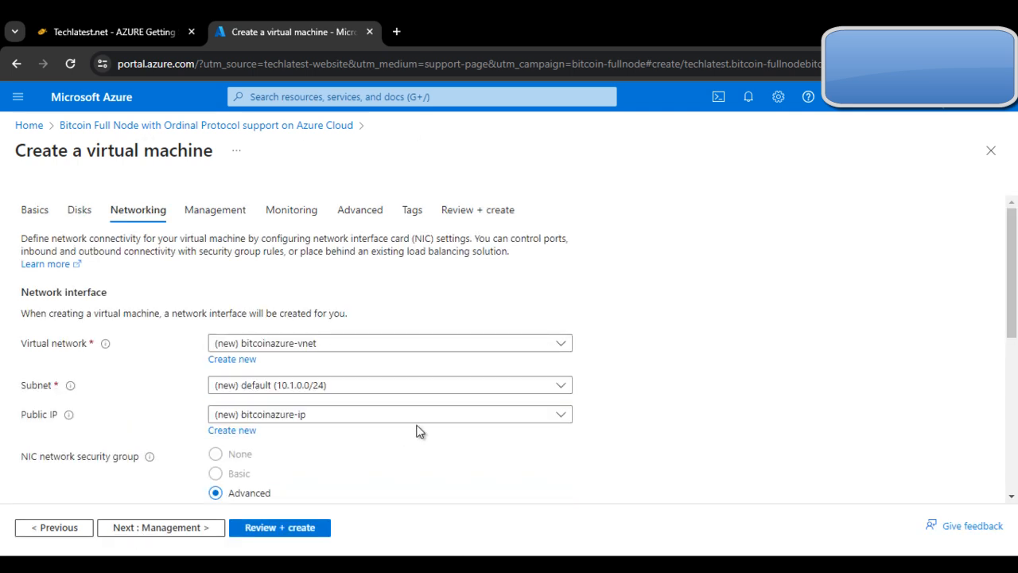
{"action": "scroll", "coordinate": [418, 433], "scroll_direction": "down", "scroll_amount": 3}
{"action": "left_click", "coordinate": [209, 531]}
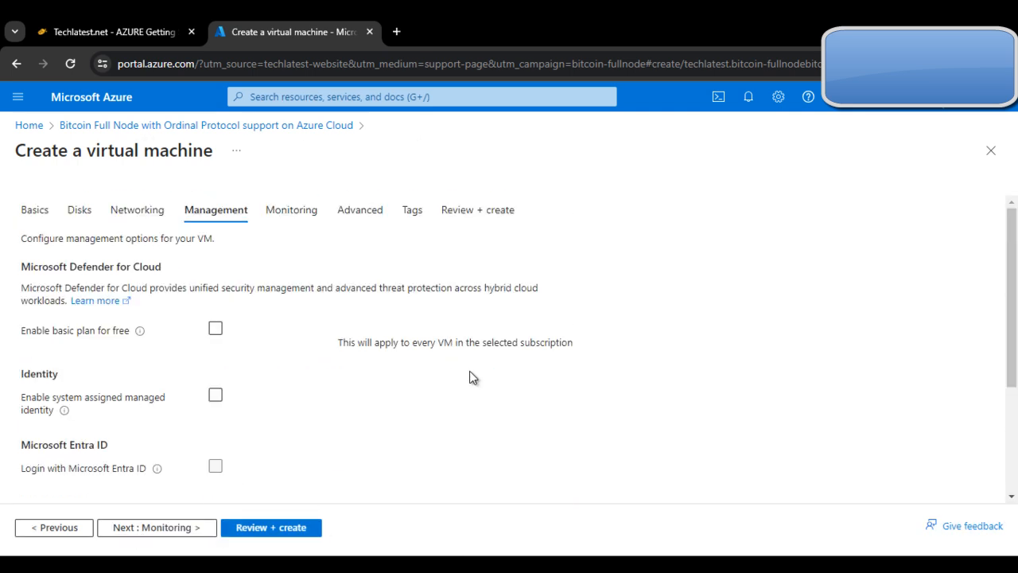
Step: Keep the default management, monitoring, advanced and tag settings and proceed to the final review and validation
{"action": "scroll", "coordinate": [398, 400], "scroll_direction": "down", "scroll_amount": 3}
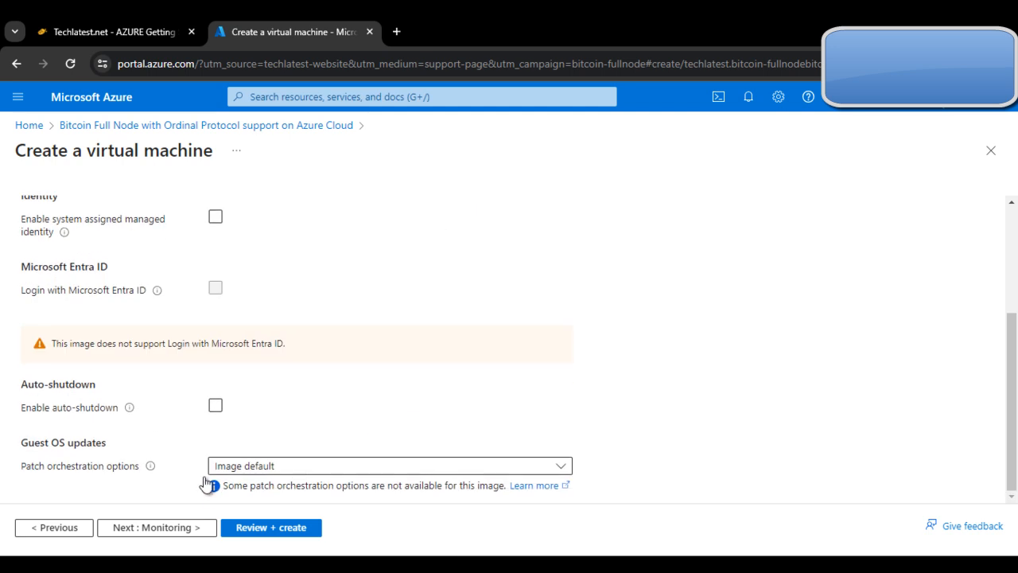
{"action": "left_click", "coordinate": [166, 528]}
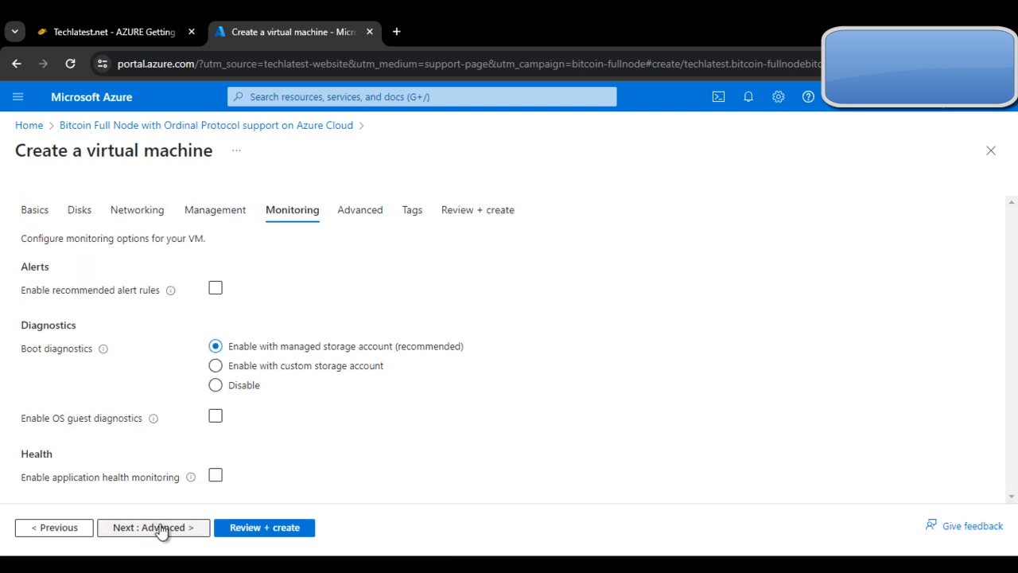
{"action": "left_click", "coordinate": [159, 530]}
{"action": "scroll", "coordinate": [392, 416], "scroll_direction": "down", "scroll_amount": 5}
{"action": "left_click", "coordinate": [159, 528]}
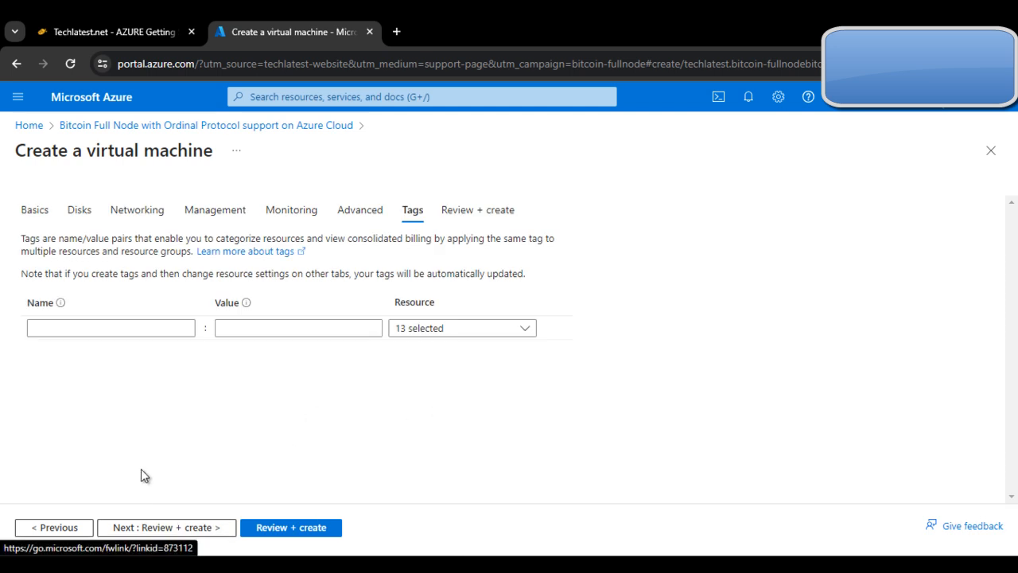
{"action": "left_click", "coordinate": [152, 530]}
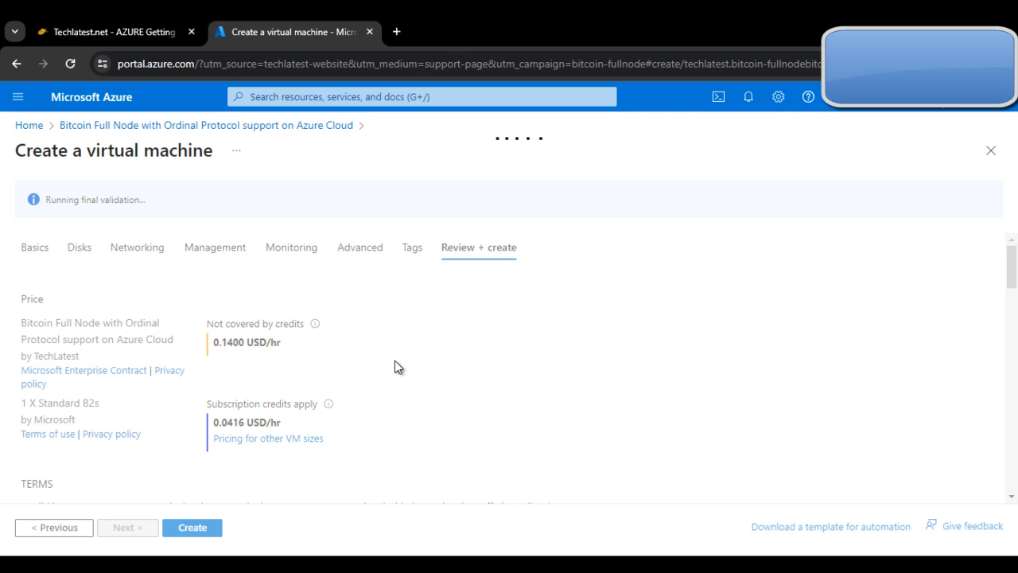
Step: Read the guide's steps on opening the created resource and changing the VM password with RunShellScript, checking the validation in between
{"action": "left_click", "coordinate": [111, 32]}
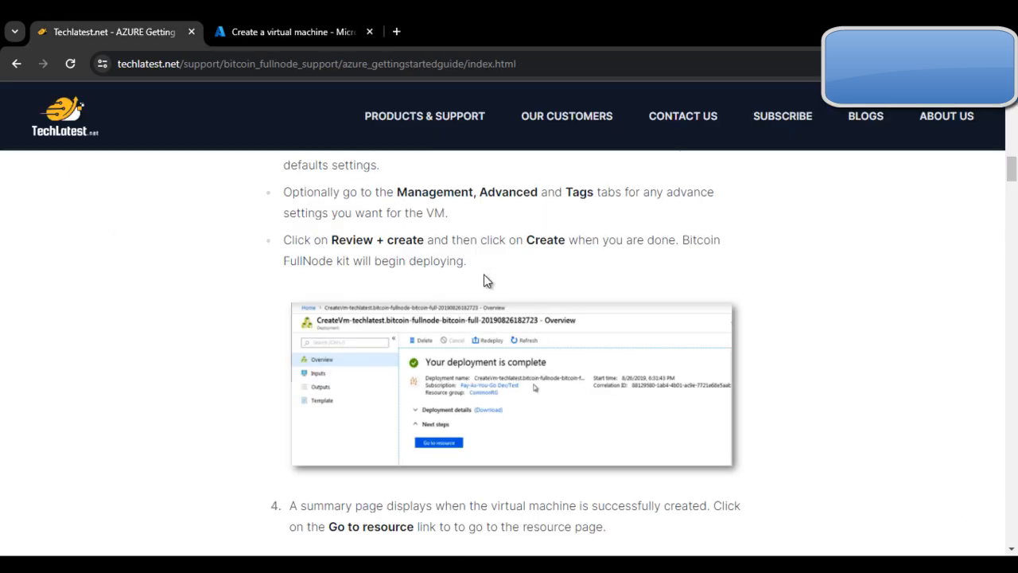
{"action": "scroll", "coordinate": [474, 263], "scroll_direction": "down", "scroll_amount": 1}
{"action": "scroll", "coordinate": [421, 332], "scroll_direction": "up", "scroll_amount": 1}
{"action": "scroll", "coordinate": [404, 337], "scroll_direction": "down", "scroll_amount": 2}
{"action": "scroll", "coordinate": [329, 290], "scroll_direction": "up", "scroll_amount": 2}
{"action": "left_click", "coordinate": [320, 16]}
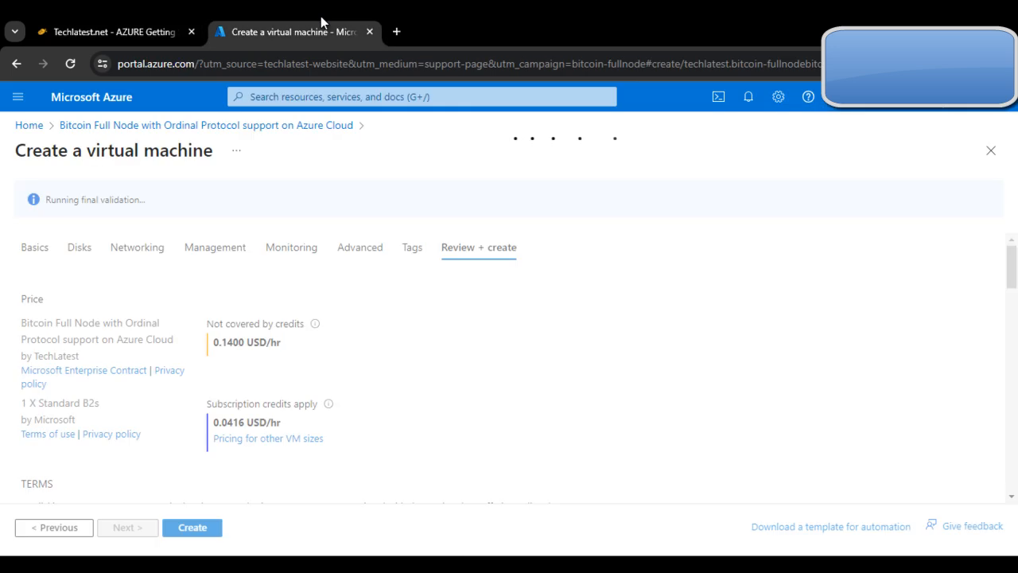
{"action": "left_click", "coordinate": [99, 23]}
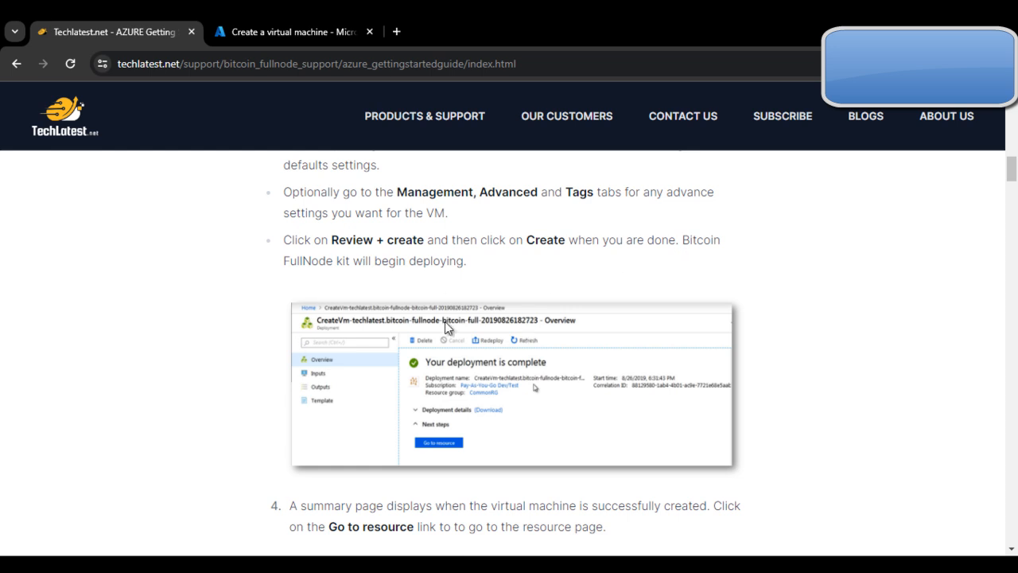
{"action": "scroll", "coordinate": [447, 327], "scroll_direction": "down", "scroll_amount": 4}
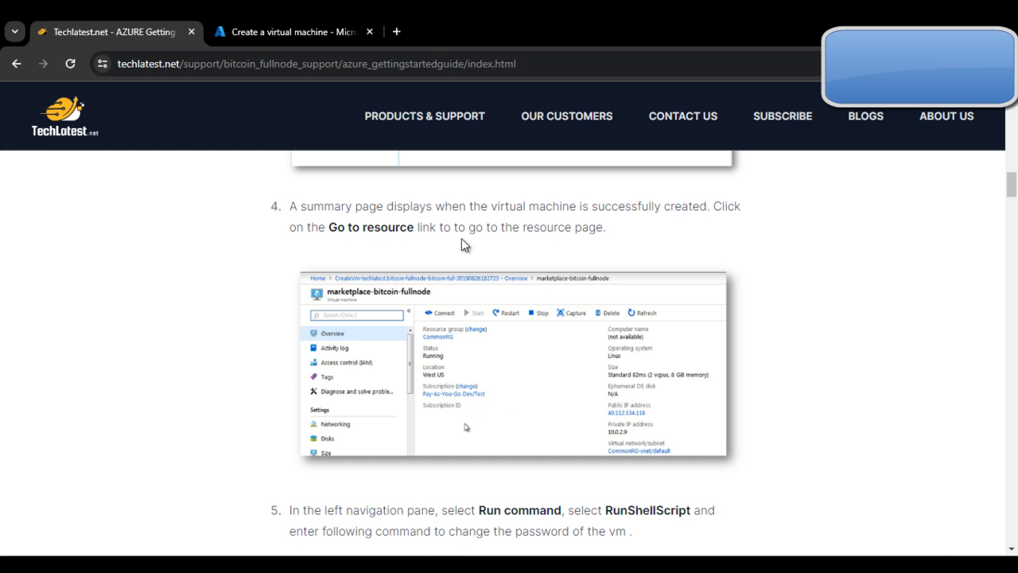
{"action": "scroll", "coordinate": [556, 250], "scroll_direction": "down", "scroll_amount": 2}
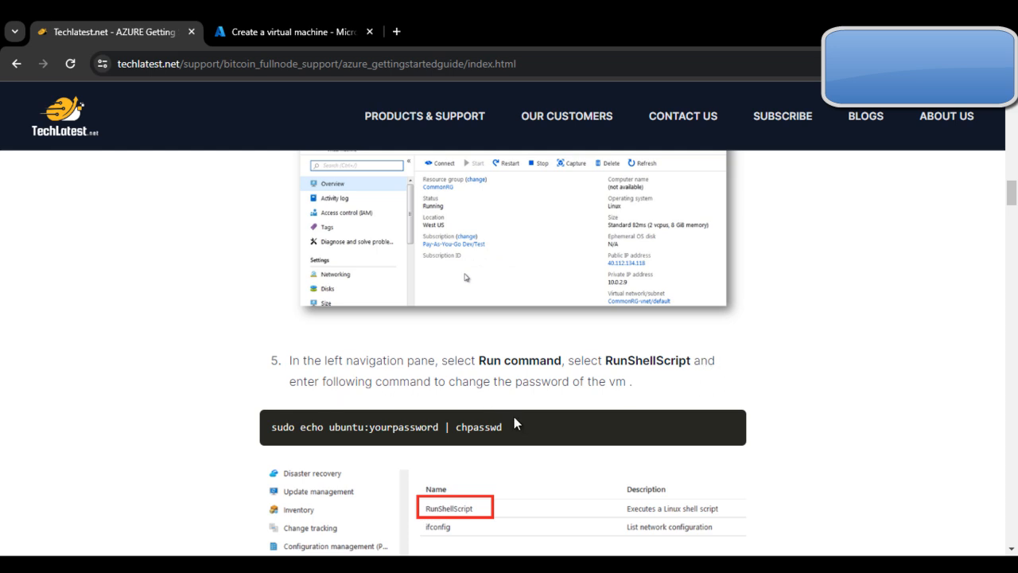
{"action": "scroll", "coordinate": [515, 448], "scroll_direction": "up", "scroll_amount": 2}
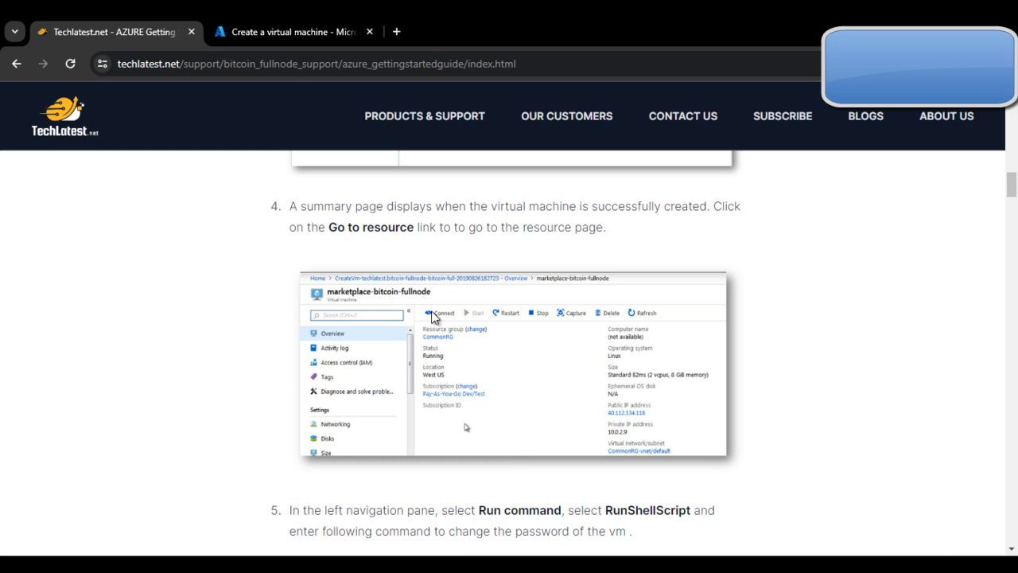
Step: Return to the Azure portal and submit the validated virtual machine for creation
{"action": "left_click", "coordinate": [334, 32]}
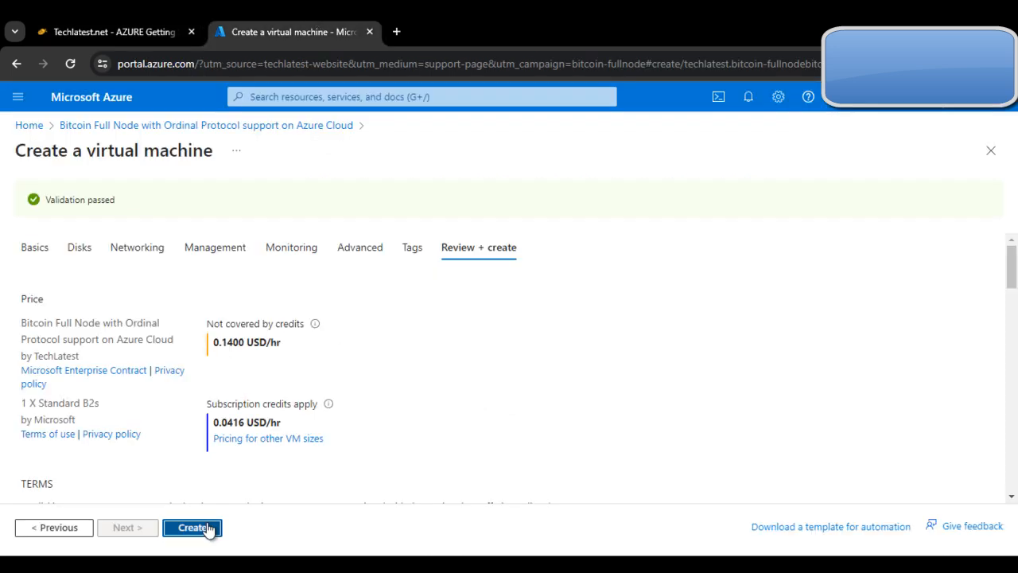
{"action": "left_click", "coordinate": [196, 526]}
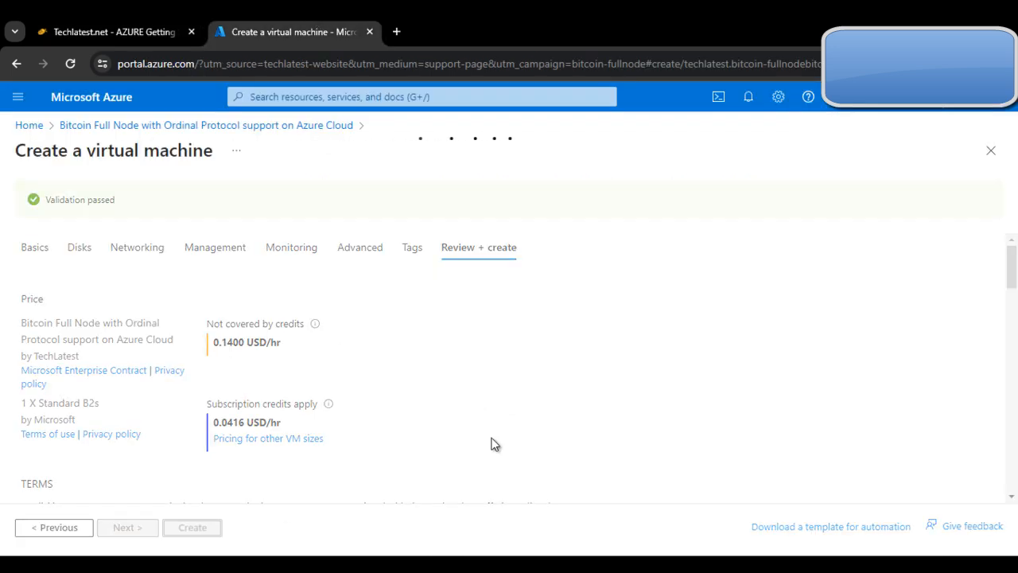
Step: Recheck the guide's resource page and Run command instructions, then return to the virtual machine's deployment overview in Azure
{"action": "left_click", "coordinate": [84, 22]}
{"action": "scroll", "coordinate": [522, 341], "scroll_direction": "up", "scroll_amount": 1}
{"action": "scroll", "coordinate": [528, 350], "scroll_direction": "down", "scroll_amount": 5}
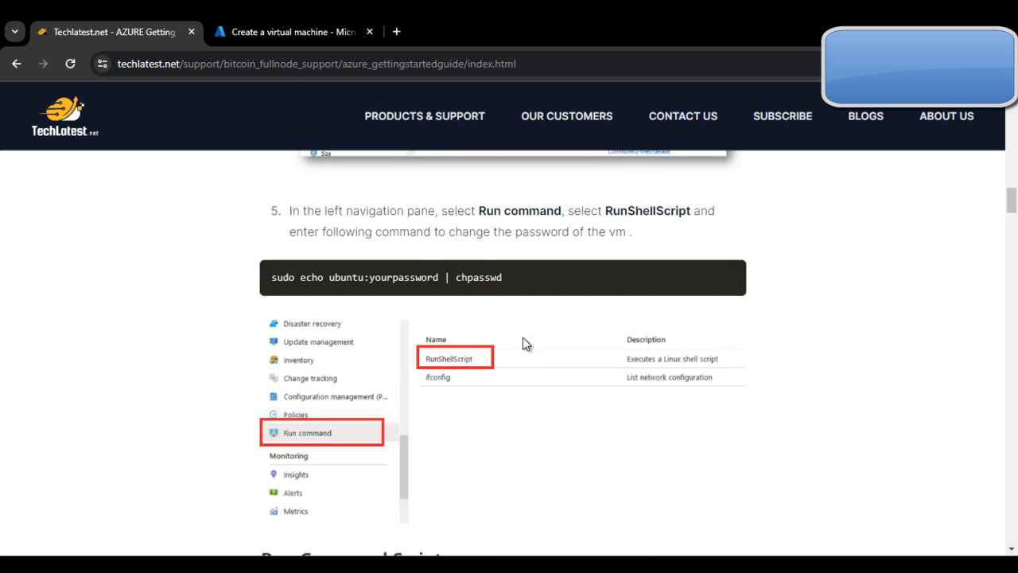
{"action": "scroll", "coordinate": [450, 242], "scroll_direction": "up", "scroll_amount": 4}
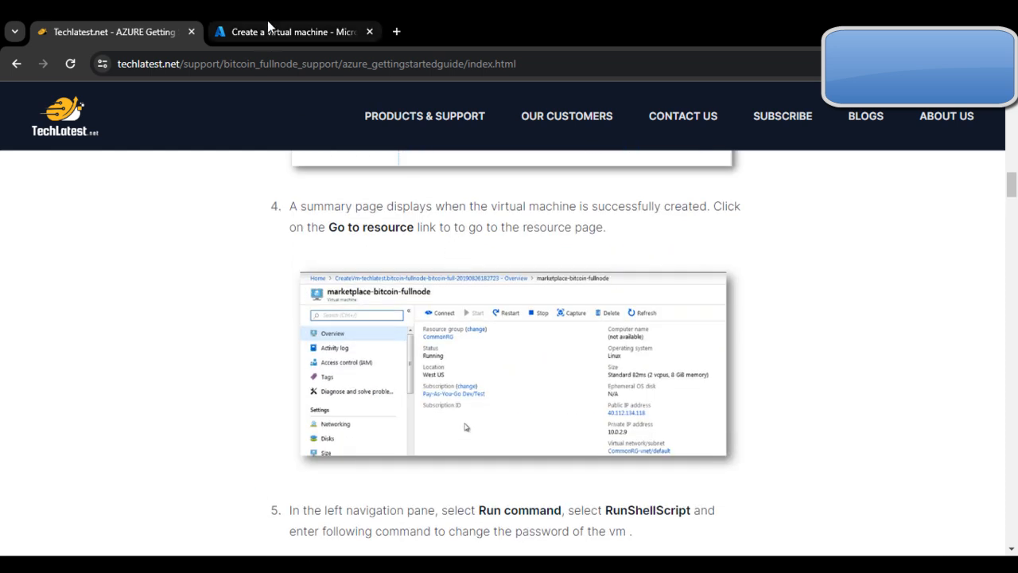
{"action": "left_click", "coordinate": [267, 28]}
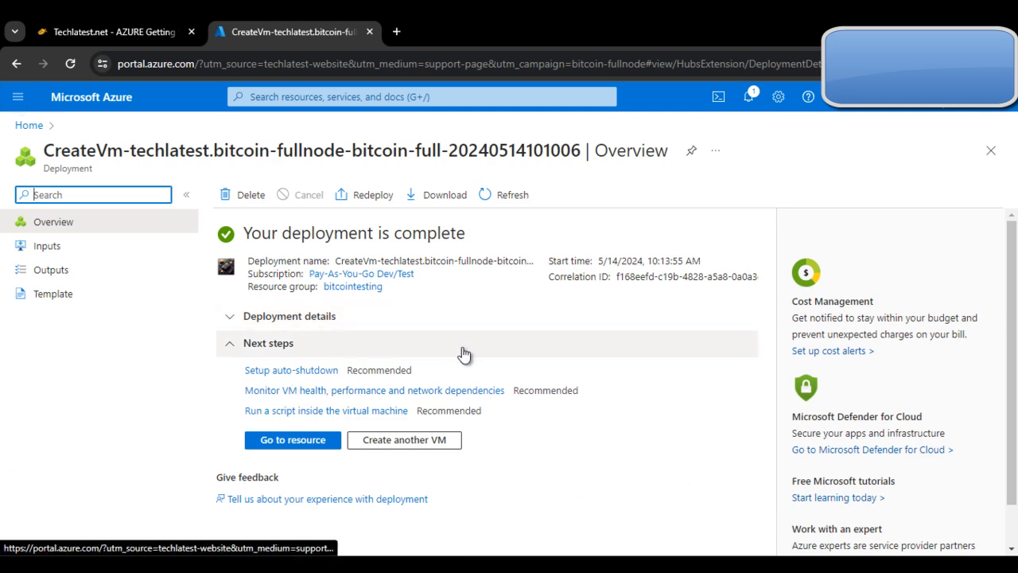
Step: Open the newly deployed virtual machine's resource page and review its overview details, including the public IP address
{"action": "left_click", "coordinate": [311, 448]}
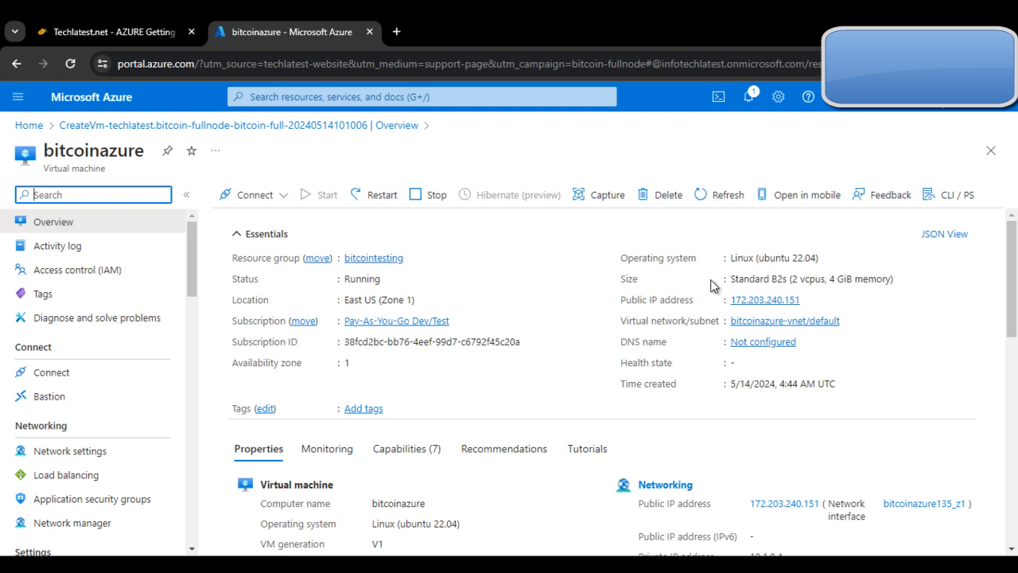
{"action": "scroll", "coordinate": [677, 416], "scroll_direction": "down", "scroll_amount": 2}
{"action": "scroll", "coordinate": [703, 423], "scroll_direction": "up", "scroll_amount": 1}
{"action": "scroll", "coordinate": [704, 423], "scroll_direction": "up", "scroll_amount": 1}
{"action": "scroll", "coordinate": [548, 445], "scroll_direction": "down", "scroll_amount": 7}
{"action": "scroll", "coordinate": [643, 452], "scroll_direction": "up", "scroll_amount": 7}
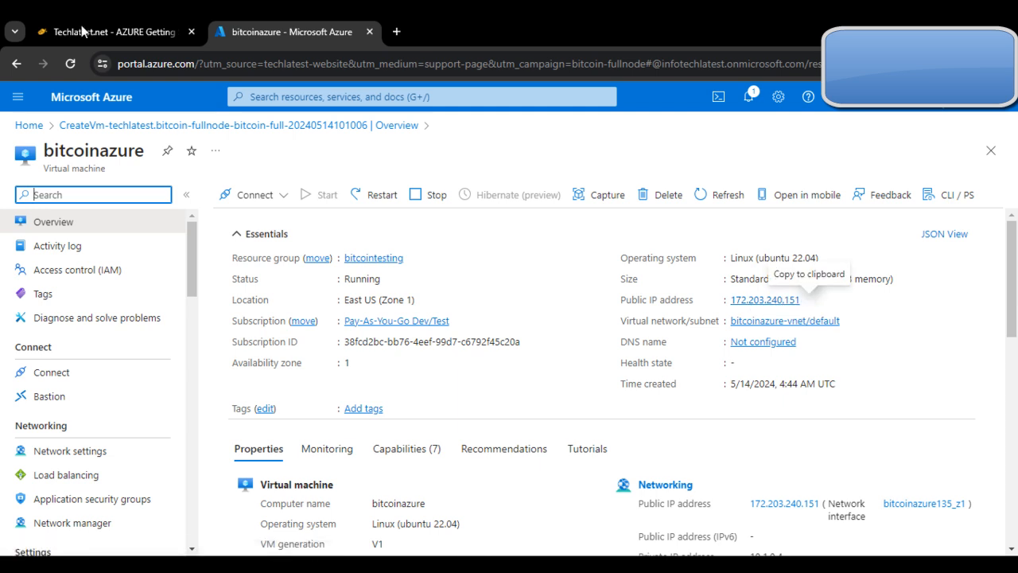
Step: Copy the guide's "sudo echo ubuntu:yourpassword | chpasswd" command and return to the virtual machine in the Azure portal
{"action": "left_click", "coordinate": [111, 32]}
{"action": "scroll", "coordinate": [514, 370], "scroll_direction": "down", "scroll_amount": 2}
{"action": "scroll", "coordinate": [514, 365], "scroll_direction": "down", "scroll_amount": 1}
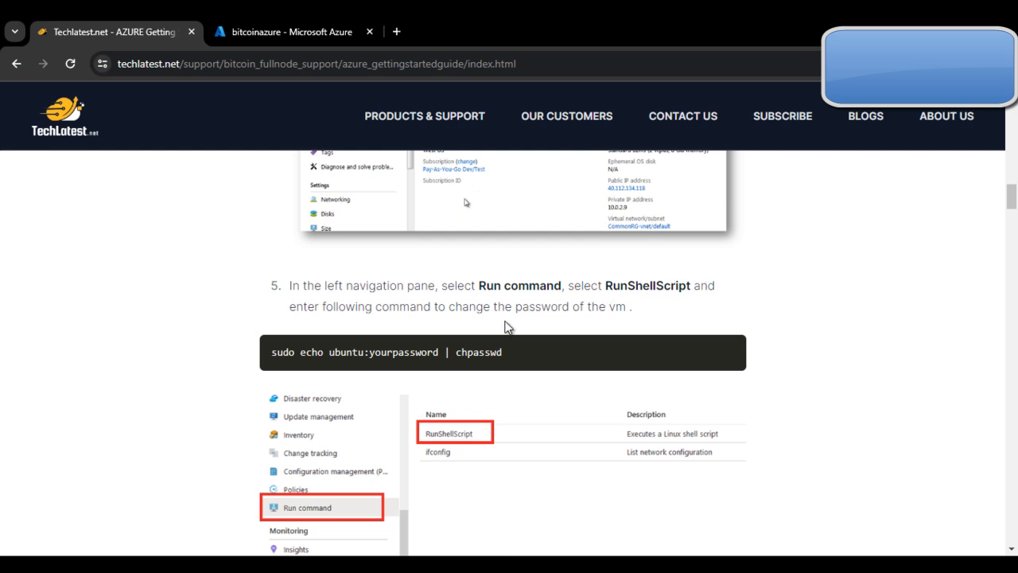
{"action": "triple_click", "coordinate": [428, 358]}
{"action": "key", "text": "ctrl+c"}
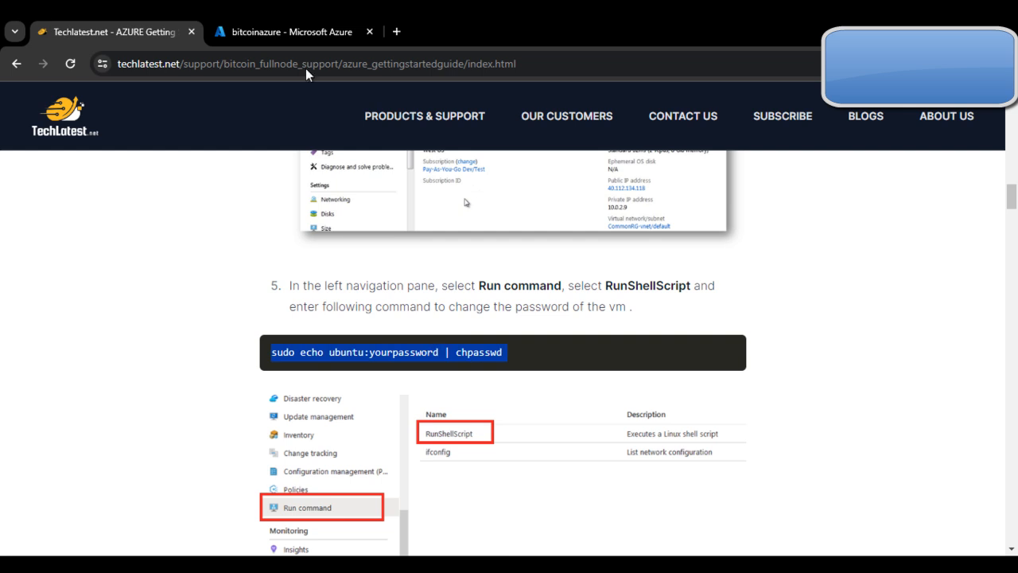
{"action": "left_click", "coordinate": [288, 30]}
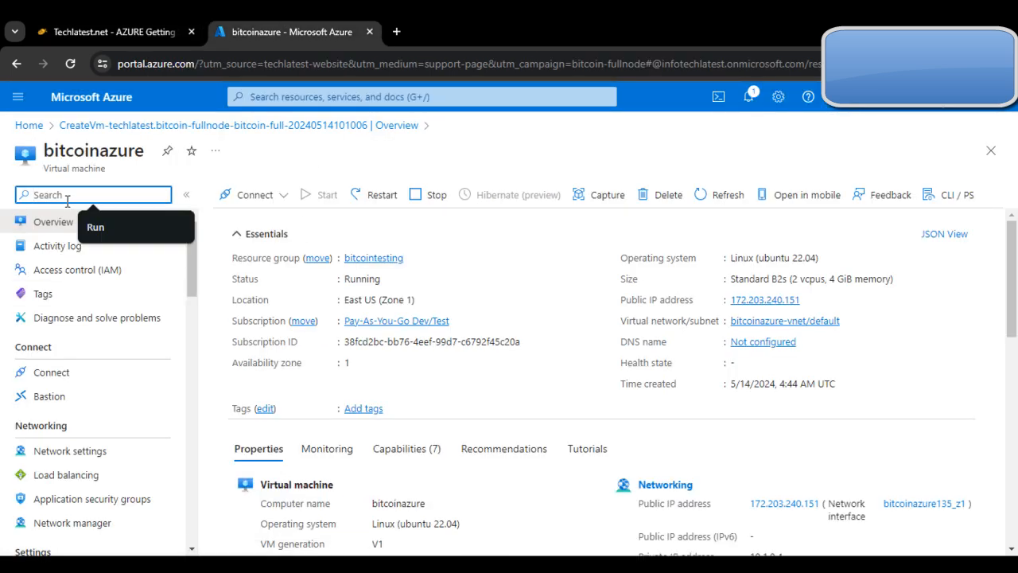
Step: Find the virtual machine's Run command feature, open RunShellScript and paste the copied chpasswd command as the script
{"action": "type", "text": "Run"}
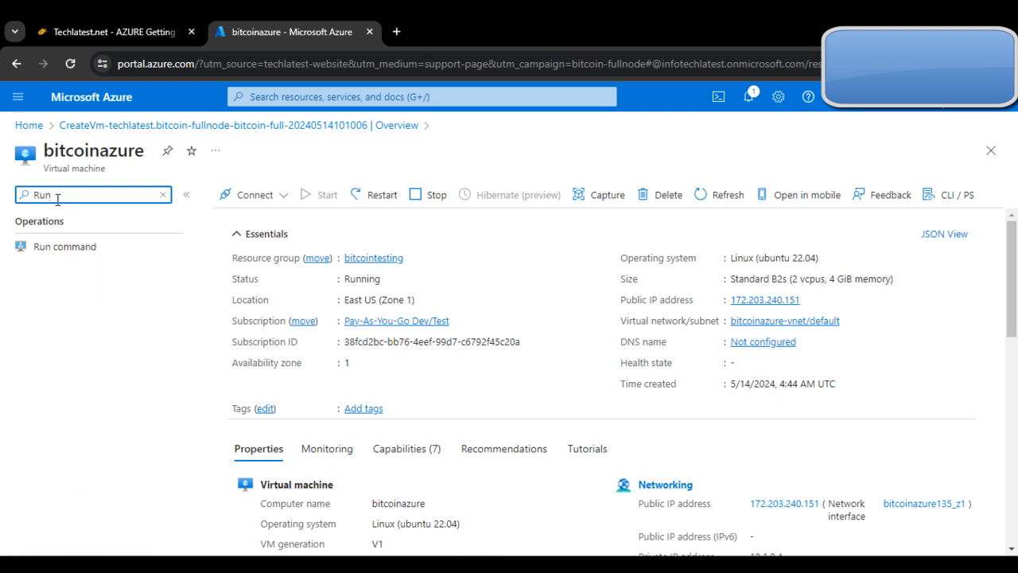
{"action": "left_click", "coordinate": [96, 249]}
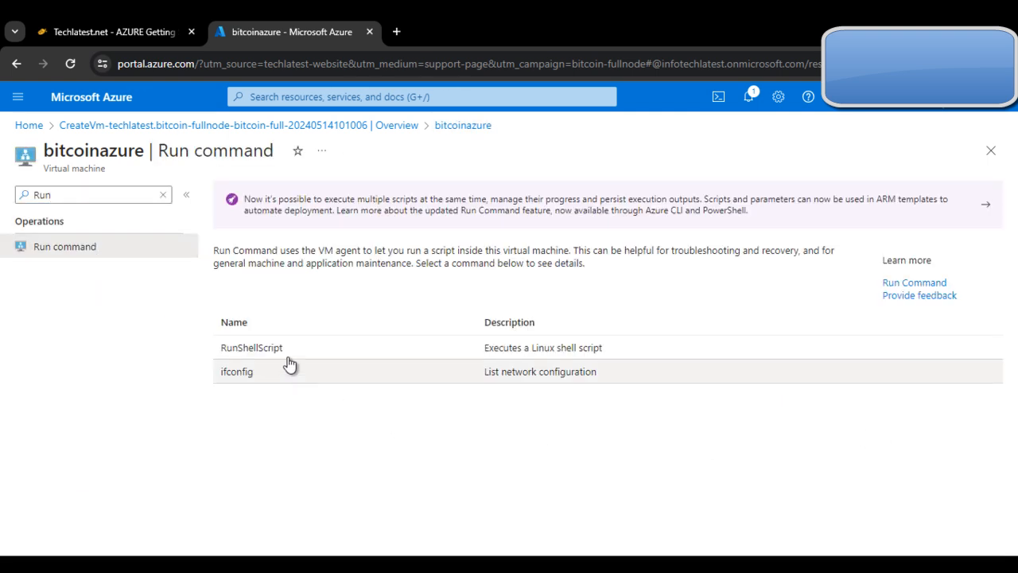
{"action": "left_click", "coordinate": [287, 352]}
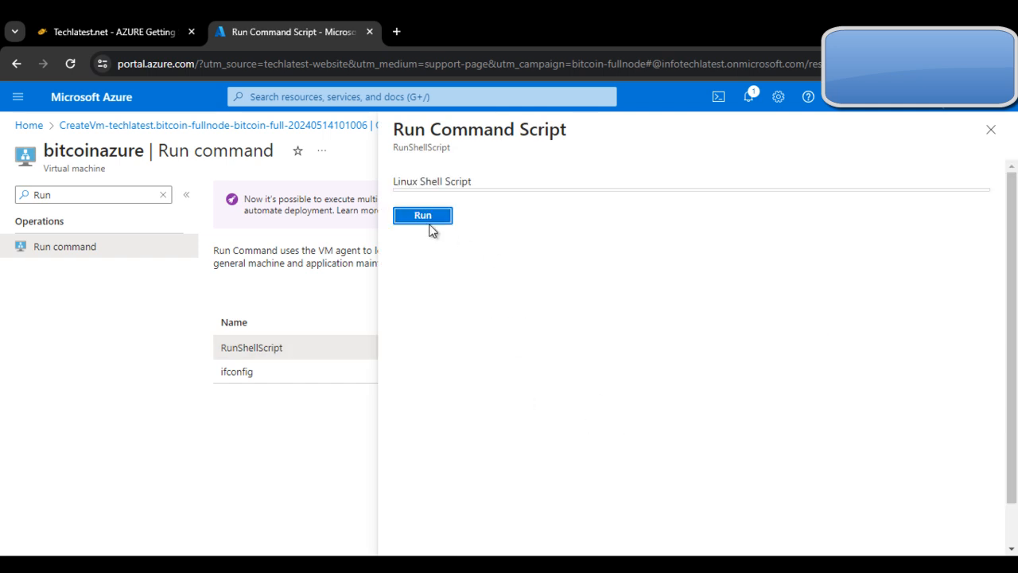
{"action": "left_click", "coordinate": [519, 211]}
{"action": "key", "text": "ctrl+v"}
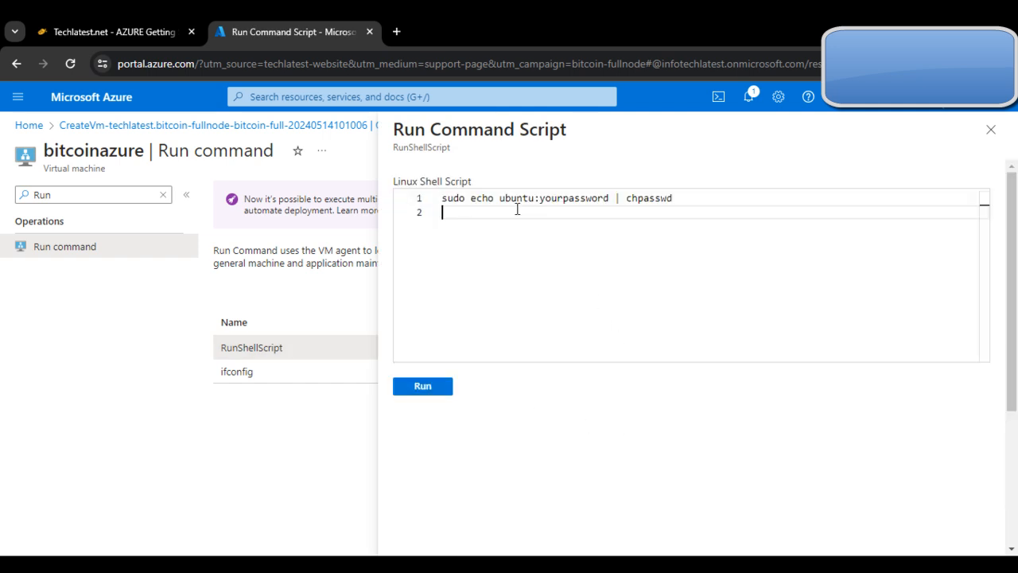
Step: Replace the yourpassword placeholder in the script with the new password for the ubuntu user
{"action": "double_click", "coordinate": [609, 199]}
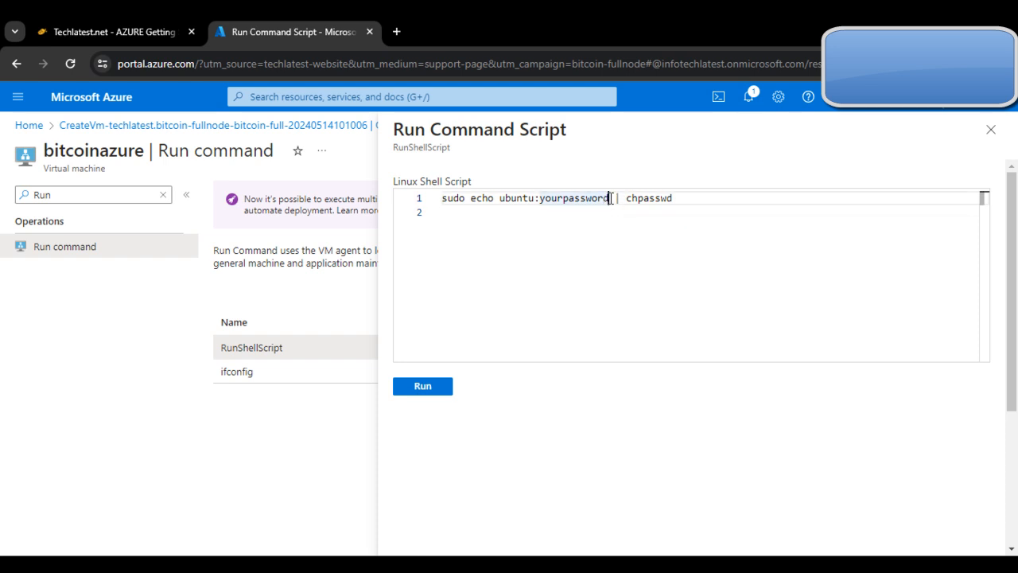
{"action": "key", "text": "BackSpace"}
{"action": "key", "text": "BackSpace"}
{"action": "key", "text": "BackSpace"}
{"action": "key", "text": "BackSpace"}
{"action": "key", "text": "BackSpace"}
{"action": "key", "text": "BackSpace"}
{"action": "key", "text": "BackSpace"}
{"action": "key", "text": "BackSpace"}
{"action": "key", "text": "BackSpace"}
{"action": "key", "text": "BackSpace"}
{"action": "key", "text": "BackSpace"}
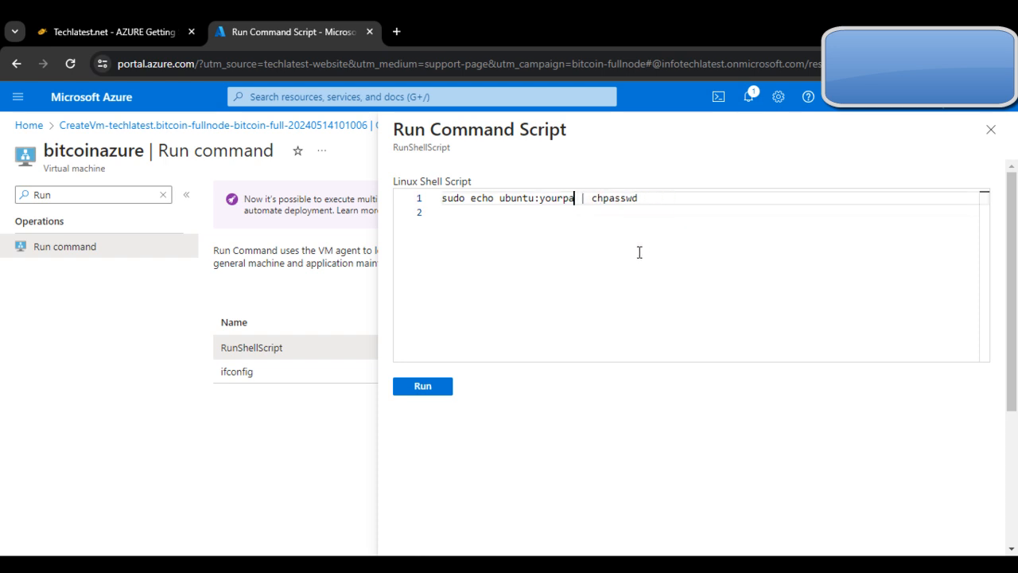
{"action": "key", "text": "BackSpace"}
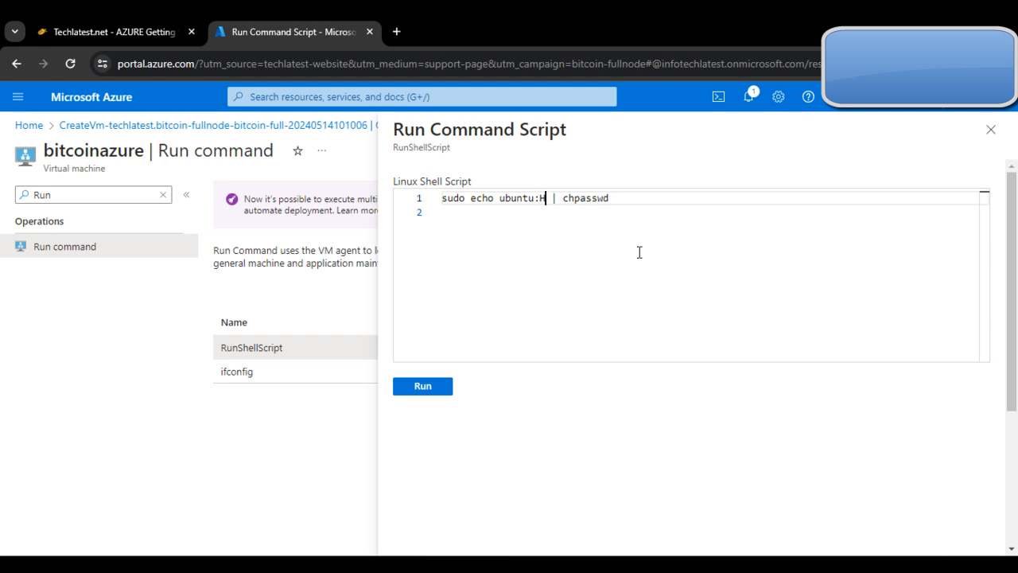
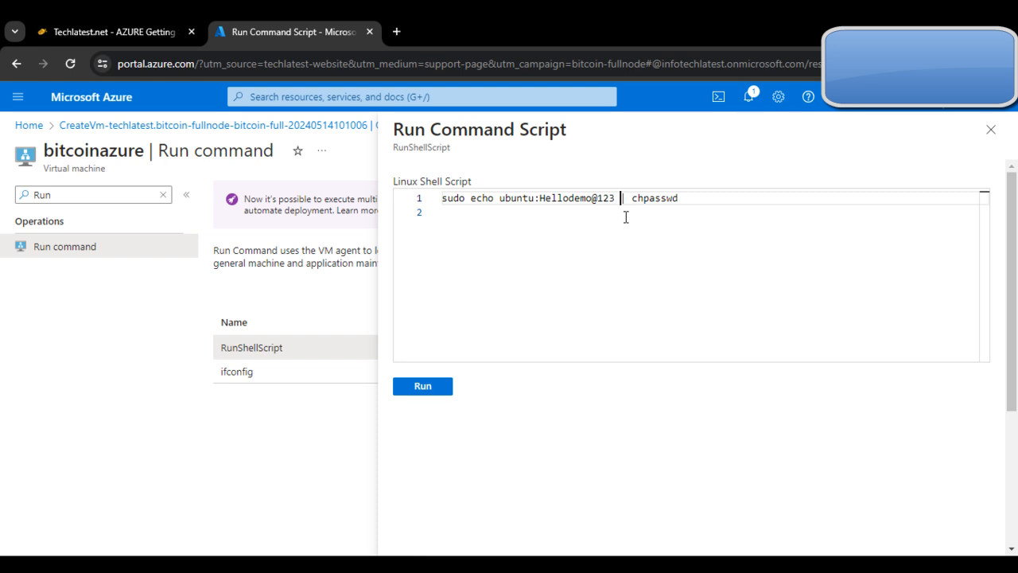
{"action": "key", "text": "Right"}
{"action": "key", "text": "BackSpace"}
Step: Check the password-change command against the guide and run the script on the virtual machine
{"action": "left_click", "coordinate": [129, 22]}
{"action": "left_click", "coordinate": [811, 412]}
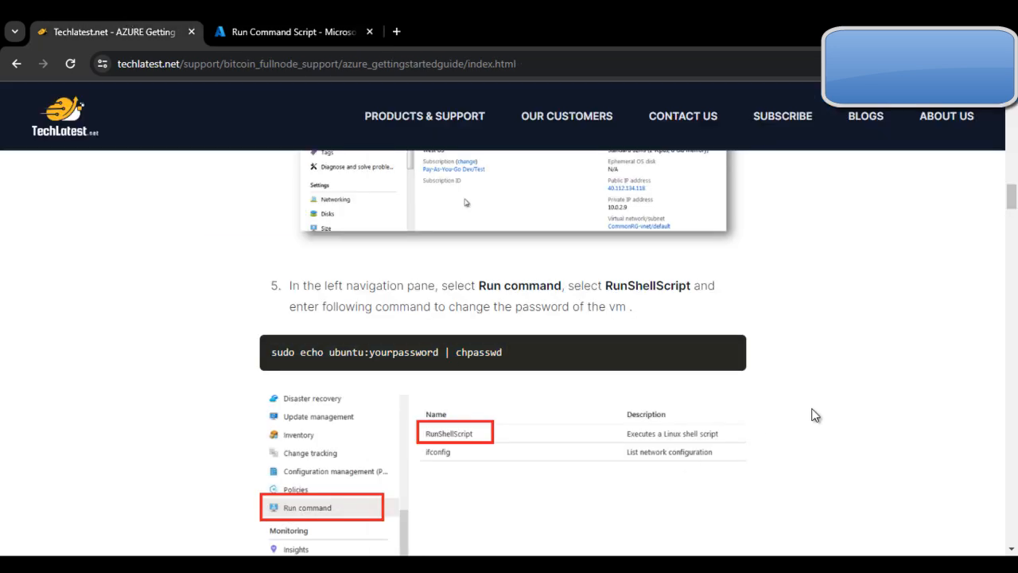
{"action": "left_click", "coordinate": [291, 22]}
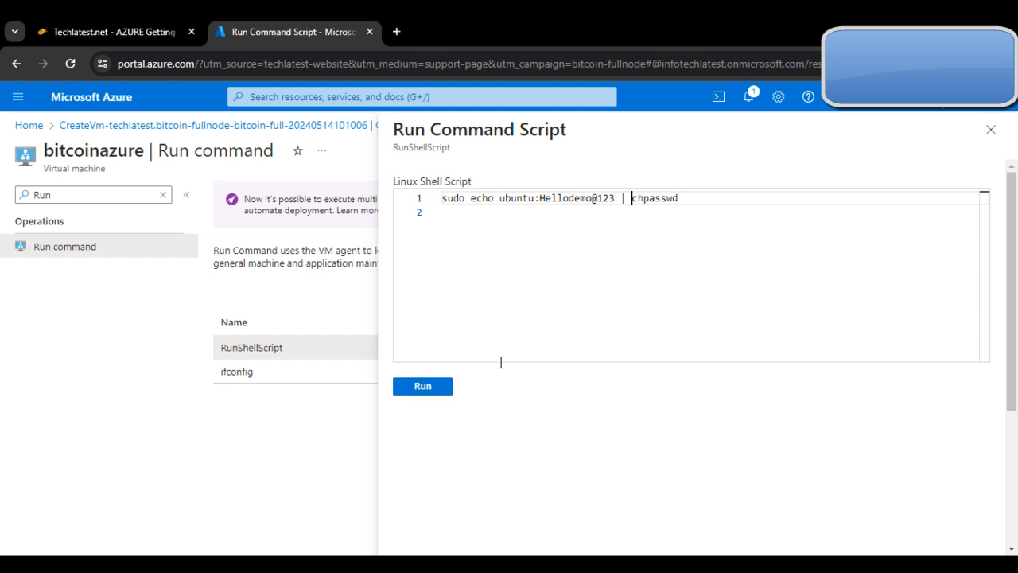
{"action": "left_click", "coordinate": [418, 386]}
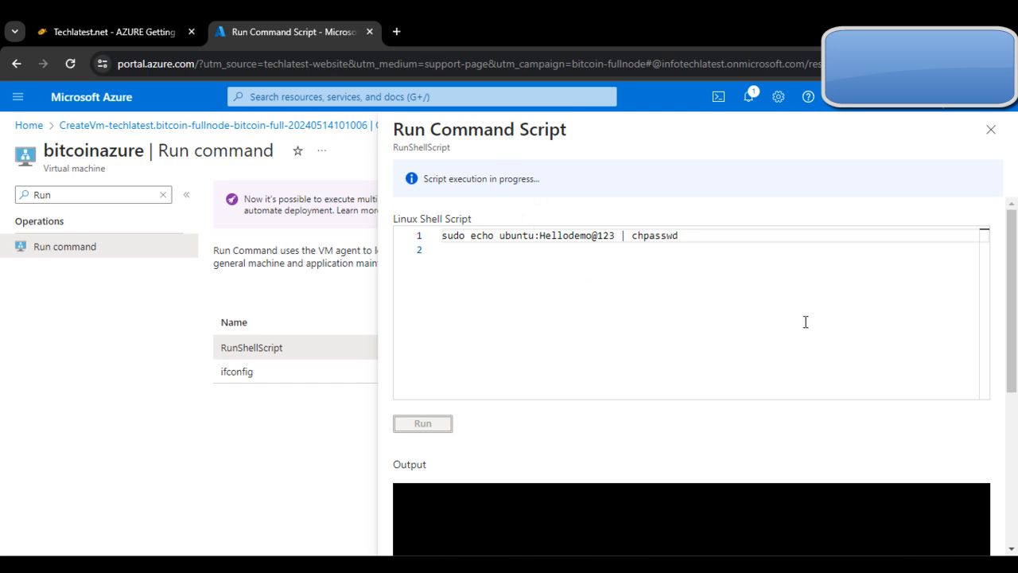
Step: Read the guide's expected script output and its instructions for connecting to the VM over SSH with PuTTY, then recheck the script execution
{"action": "left_click", "coordinate": [68, 20]}
{"action": "scroll", "coordinate": [491, 447], "scroll_direction": "down", "scroll_amount": 2}
{"action": "scroll", "coordinate": [491, 447], "scroll_direction": "down", "scroll_amount": 8}
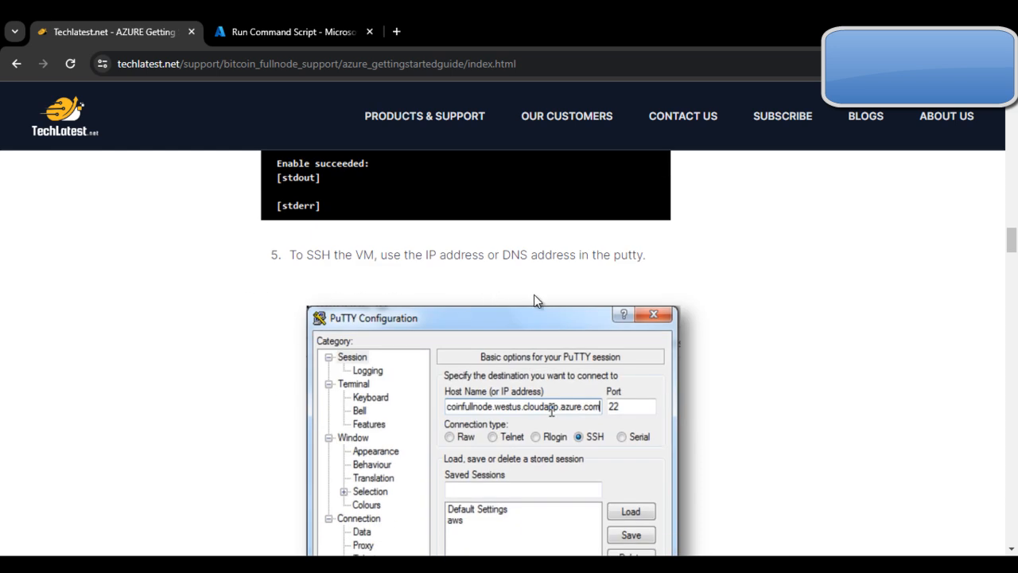
{"action": "scroll", "coordinate": [538, 292], "scroll_direction": "down", "scroll_amount": 3}
{"action": "scroll", "coordinate": [537, 292], "scroll_direction": "up", "scroll_amount": 5}
{"action": "mouse_move", "coordinate": [311, 23]}
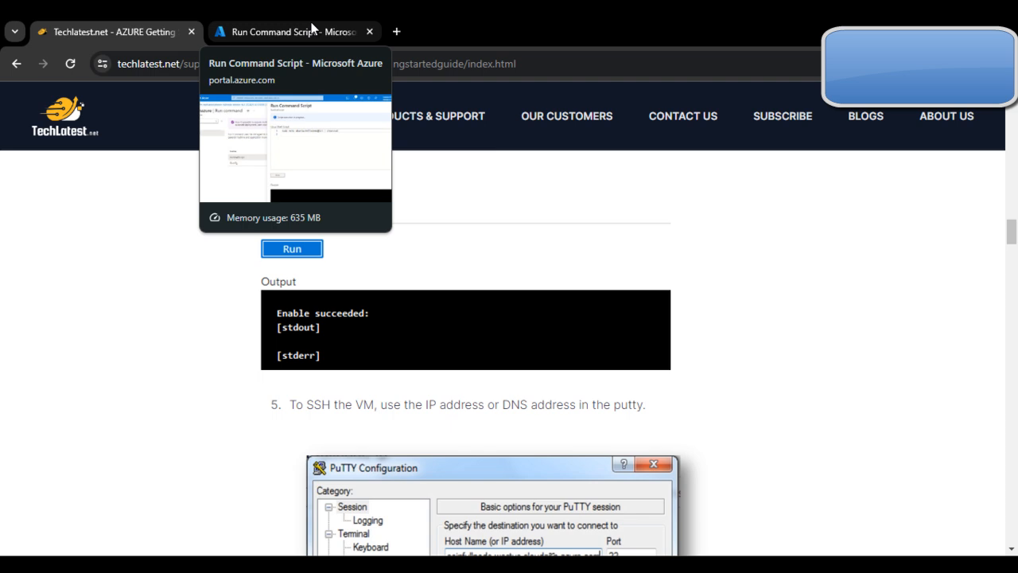
{"action": "scroll", "coordinate": [468, 246], "scroll_direction": "down", "scroll_amount": 4}
{"action": "scroll", "coordinate": [469, 245], "scroll_direction": "up", "scroll_amount": 3}
{"action": "left_click", "coordinate": [266, 26]}
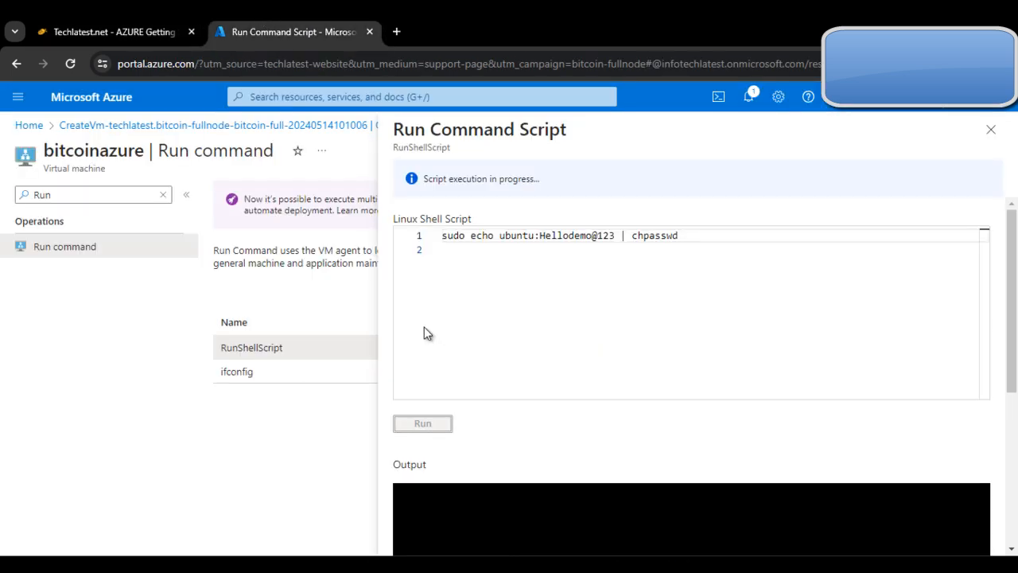
Step: Return to the virtual machine's overview and copy its public IP address
{"action": "left_click", "coordinate": [163, 194]}
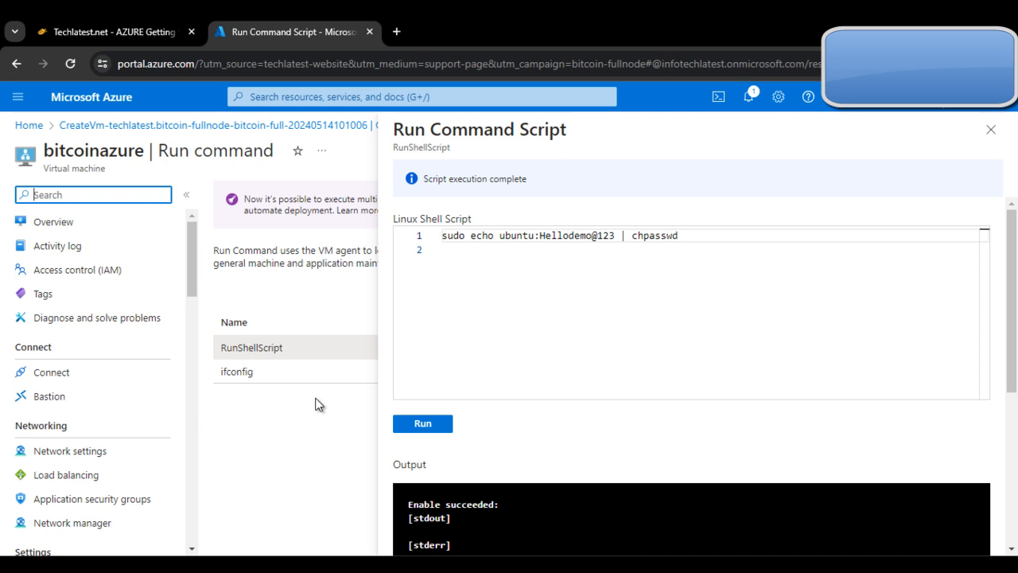
{"action": "left_click", "coordinate": [96, 225]}
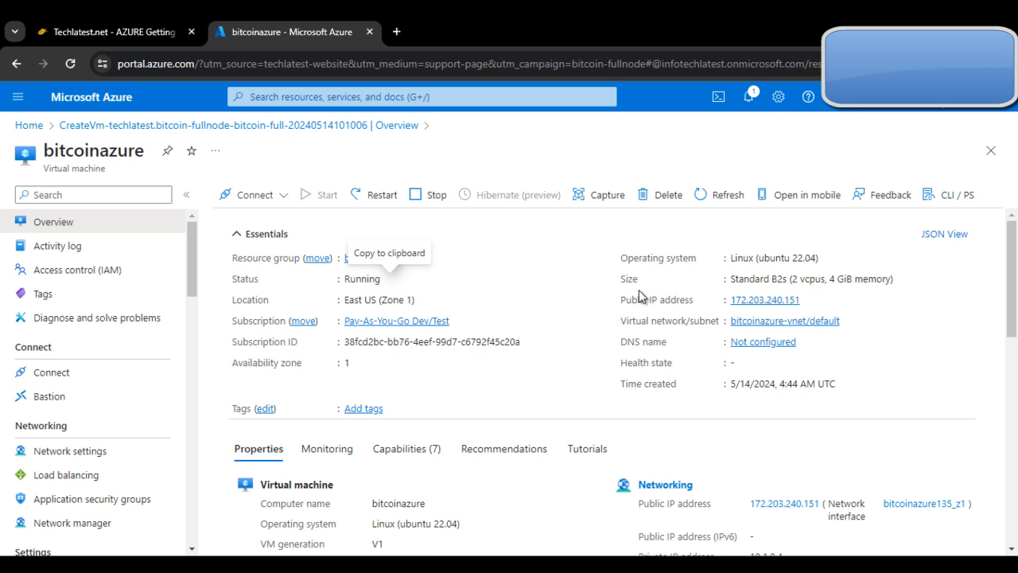
{"action": "left_click", "coordinate": [809, 300]}
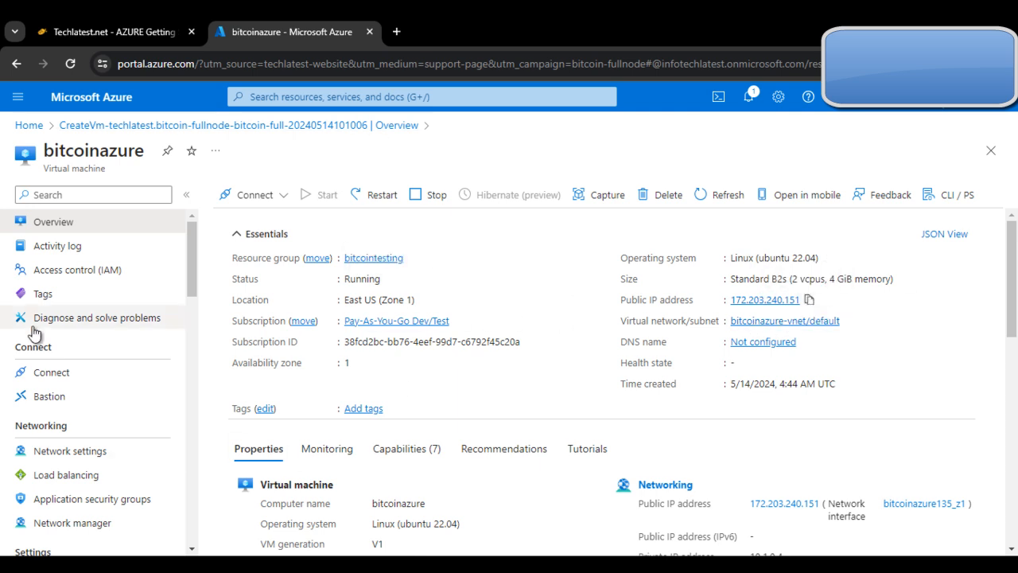
Step: Search the virtual machine's settings for Run and open RunShellScript with an empty script again
{"action": "left_click", "coordinate": [89, 194]}
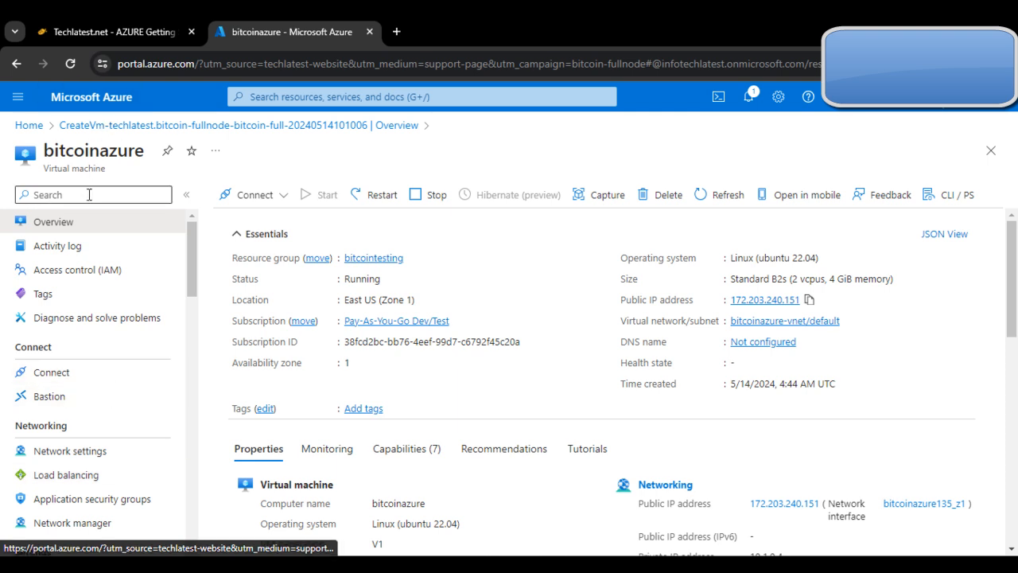
{"action": "type", "text": "Run"}
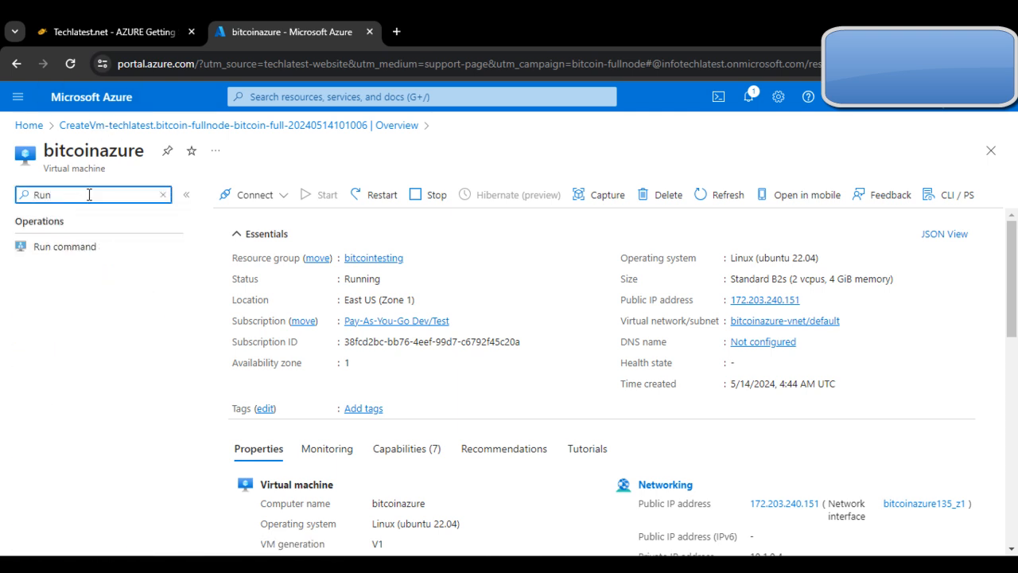
{"action": "left_click", "coordinate": [119, 248]}
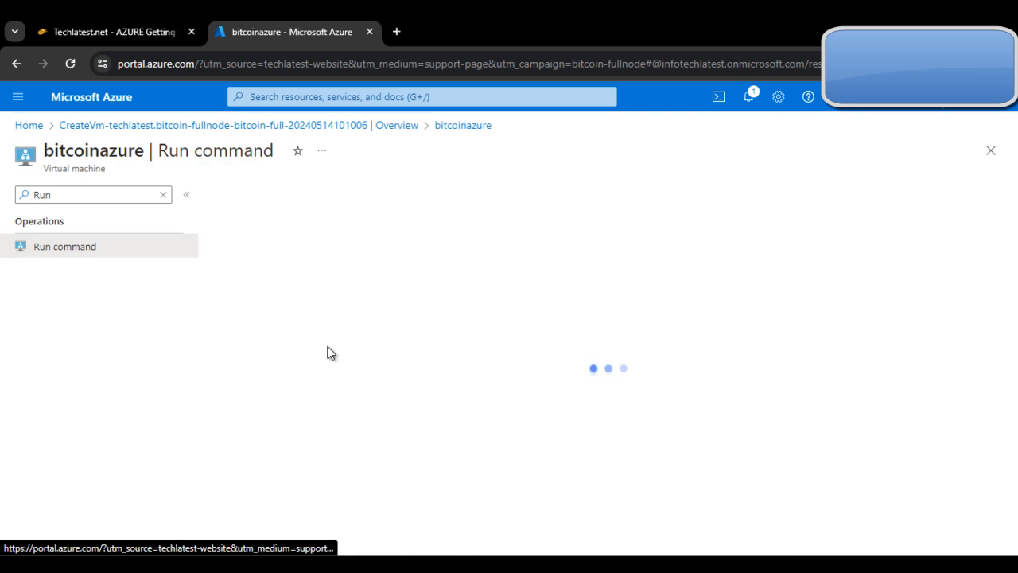
{"action": "left_click", "coordinate": [303, 358]}
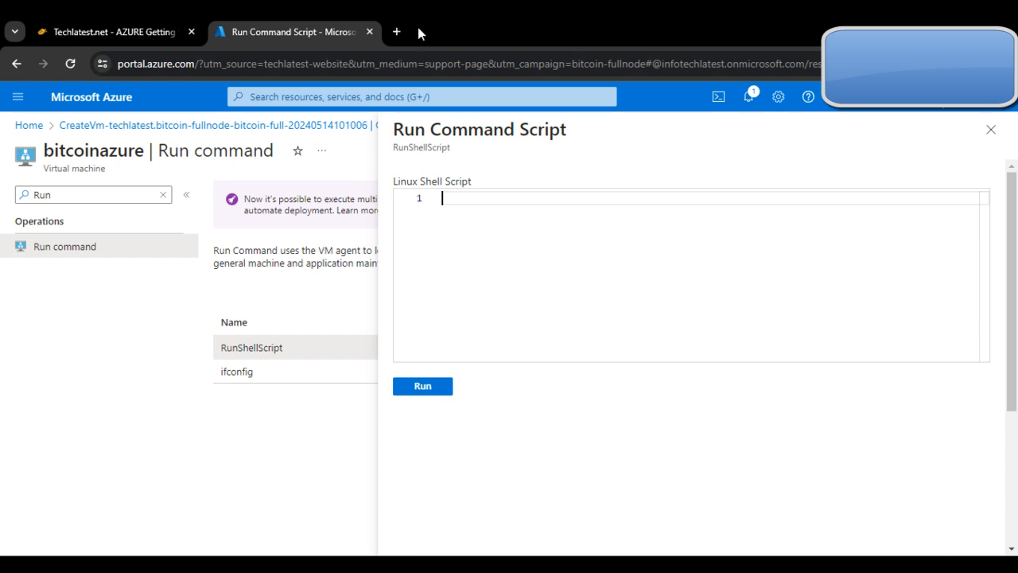
Step: Launch PuTTY and enter the virtual machine's copied public IP address as the host name, leaving the session unopened
{"action": "key", "text": "super"}
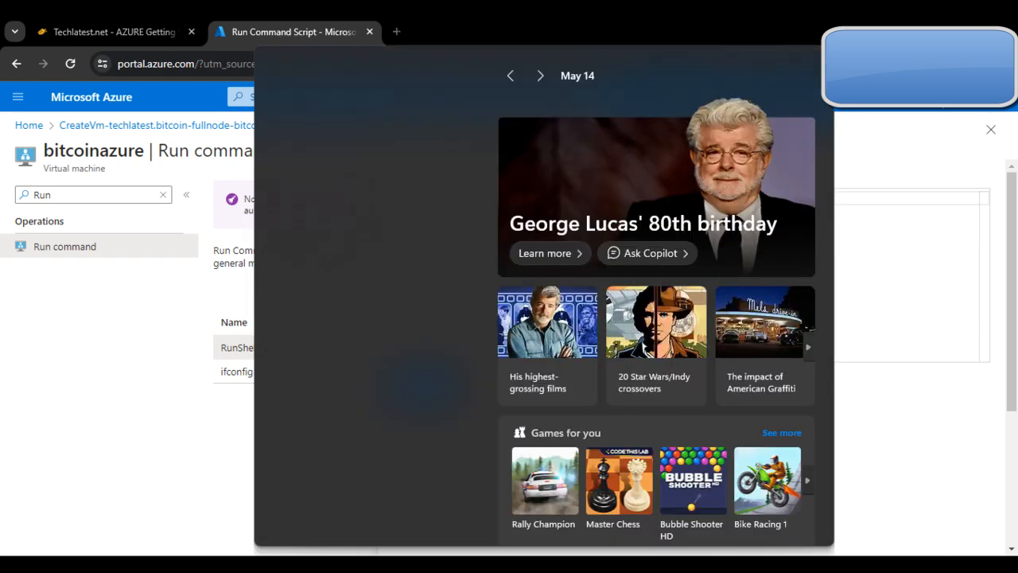
{"action": "type", "text": "Pu"}
{"action": "key", "text": "Return"}
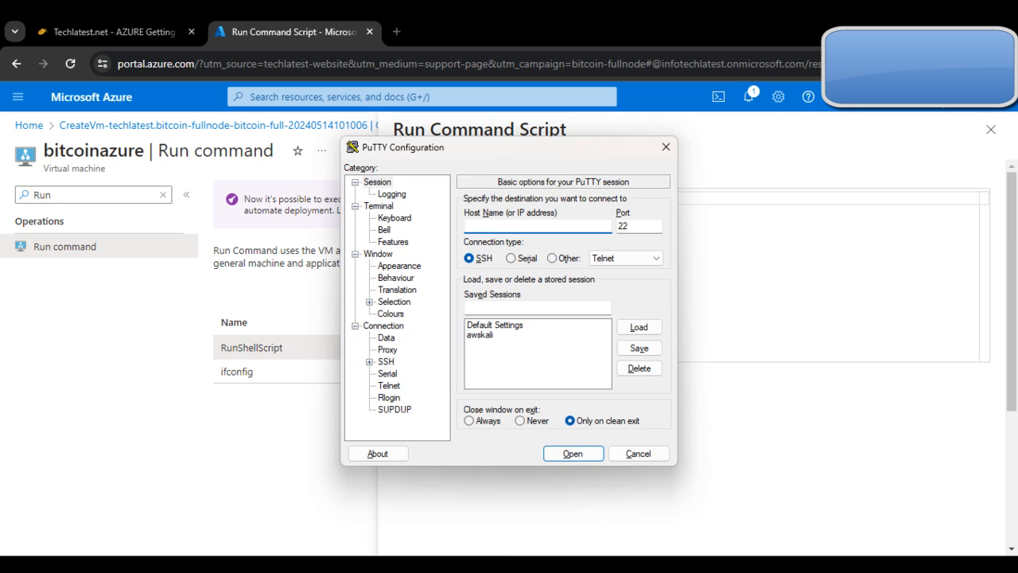
{"action": "key", "text": "ctrl+v"}
{"action": "left_click", "coordinate": [443, 512]}
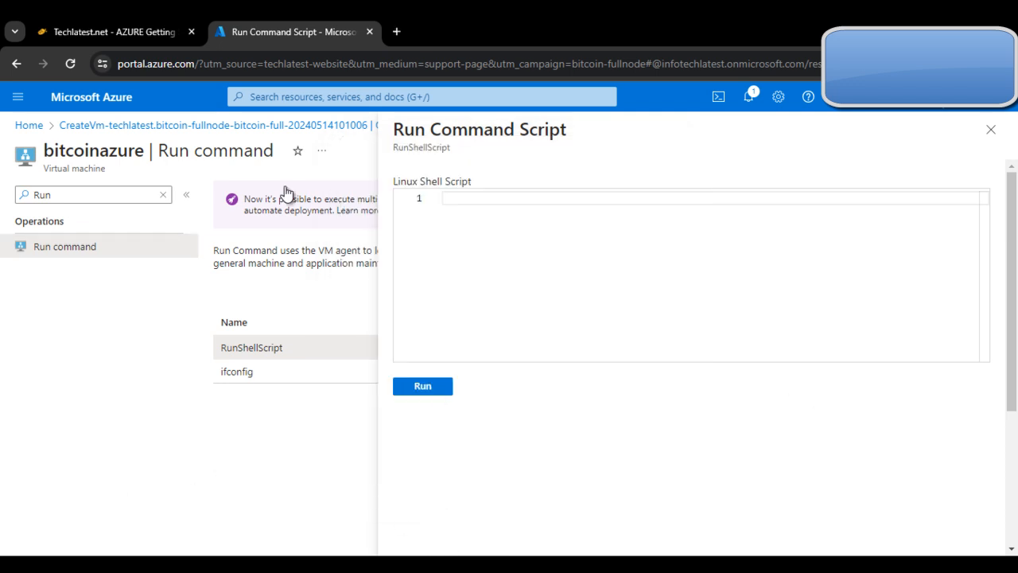
Step: Go back to the guide's Run command instructions and copy the chpasswd command again
{"action": "left_click", "coordinate": [37, 21]}
{"action": "scroll", "coordinate": [421, 350], "scroll_direction": "up", "scroll_amount": 5}
{"action": "scroll", "coordinate": [427, 373], "scroll_direction": "up", "scroll_amount": 5}
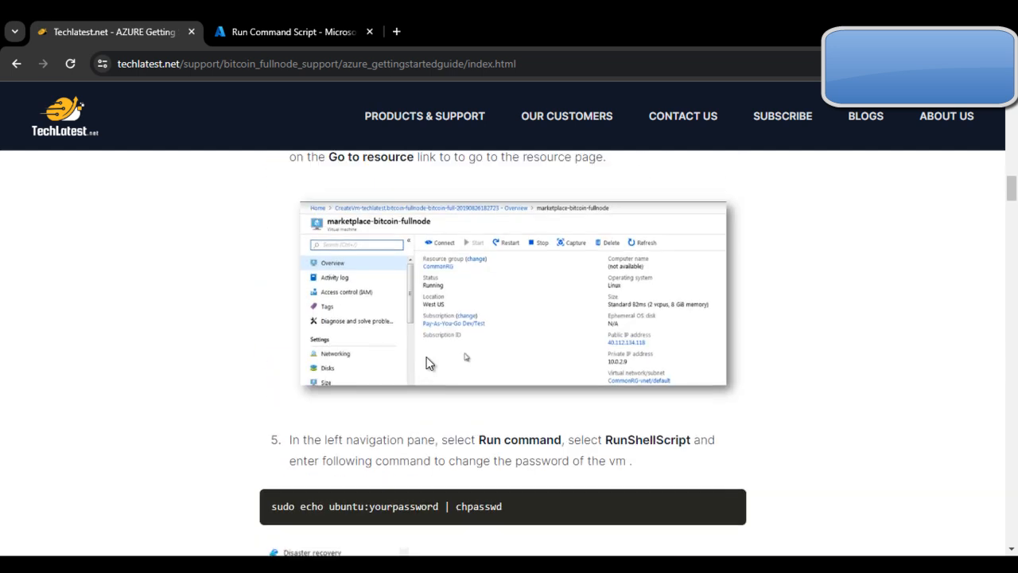
{"action": "scroll", "coordinate": [420, 377], "scroll_direction": "down", "scroll_amount": 3}
{"action": "triple_click", "coordinate": [393, 355]}
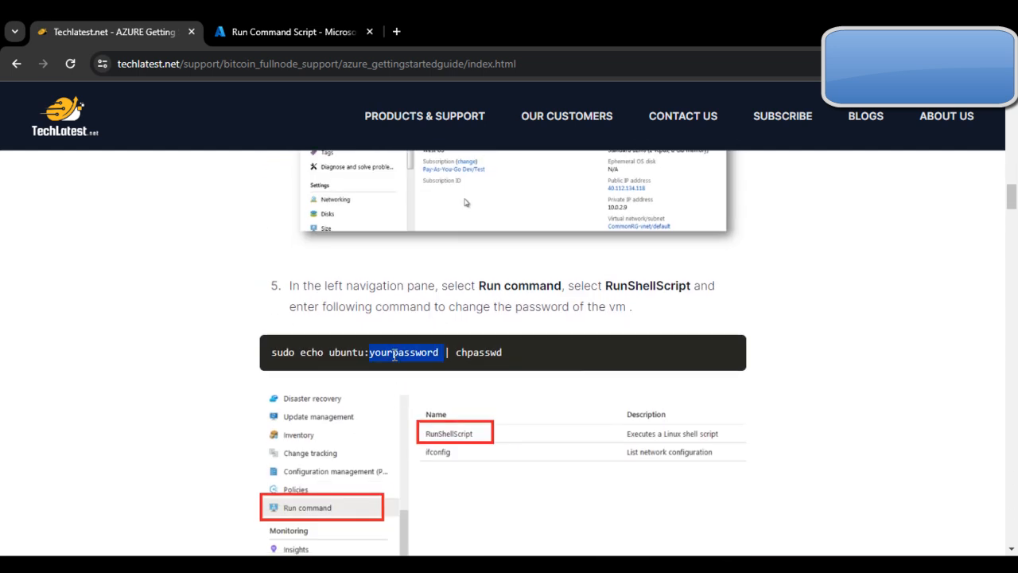
Step: Paste the copied chpasswd command into RunShellScript, replace the placeholder with a new password for ubuntu, and run the script
{"action": "left_click", "coordinate": [293, 22]}
{"action": "left_click", "coordinate": [452, 205]}
{"action": "key", "text": "ctrl+v"}
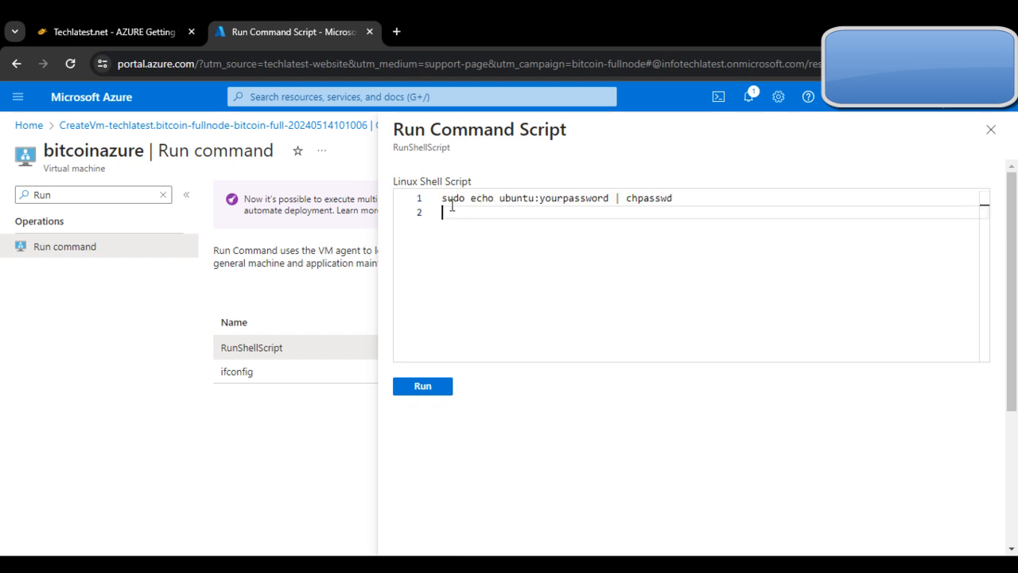
{"action": "double_click", "coordinate": [558, 200]}
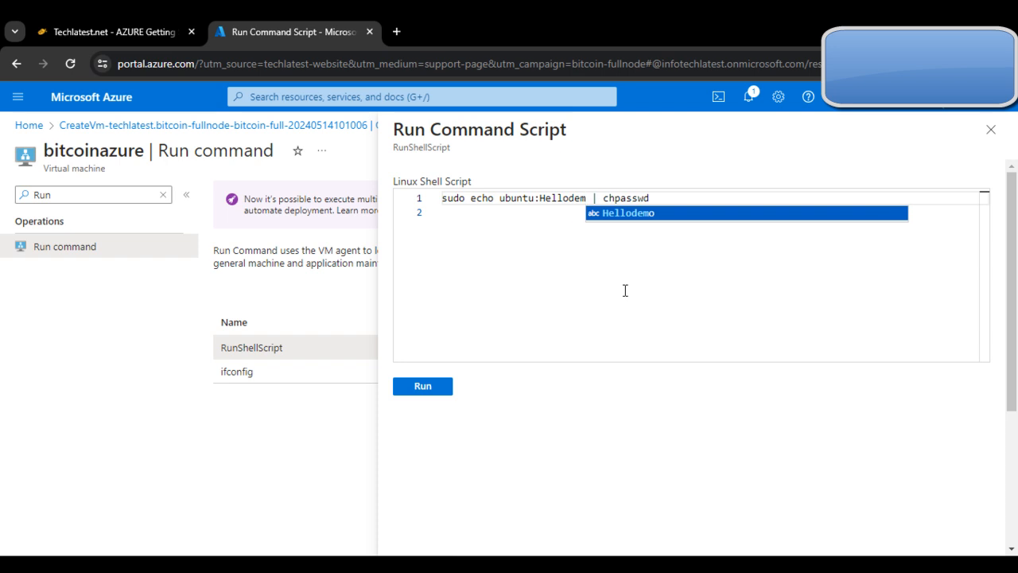
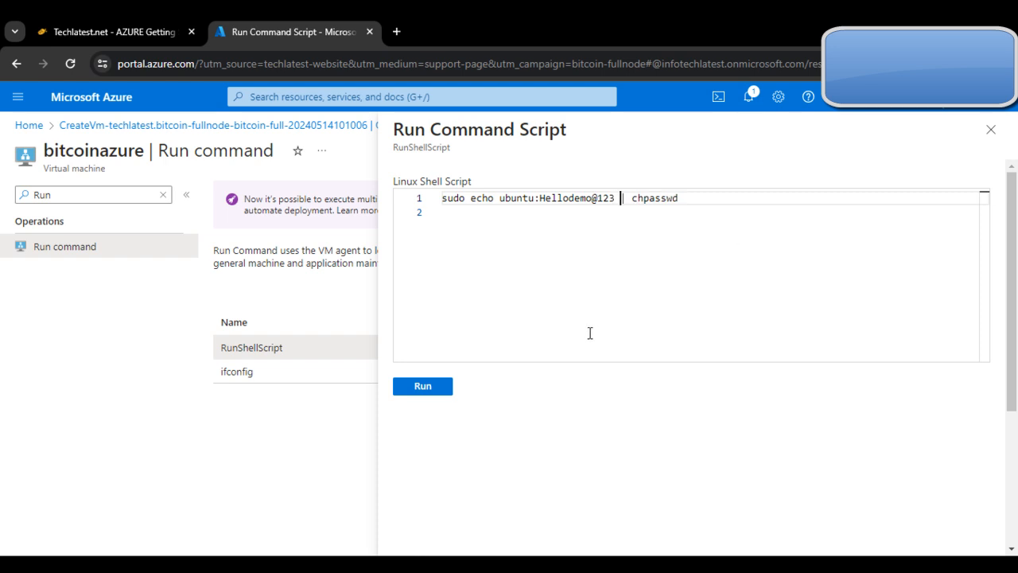
{"action": "left_click", "coordinate": [414, 388]}
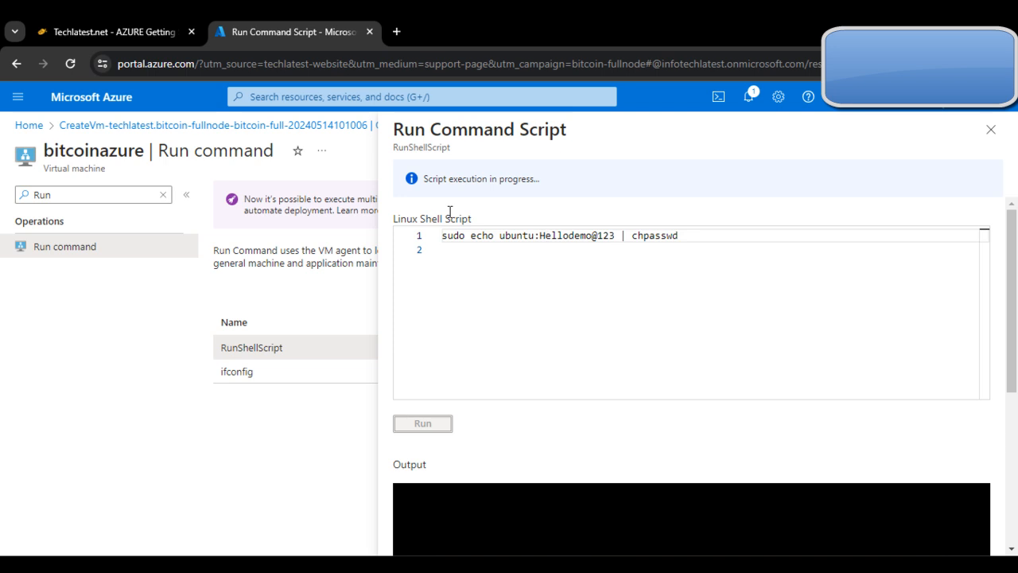
Step: Review the guide's SSH instructions, open the prepared PuTTY session to the virtual machine, and accept the server's host key
{"action": "left_click", "coordinate": [113, 32]}
{"action": "scroll", "coordinate": [421, 382], "scroll_direction": "down", "scroll_amount": 15}
{"action": "scroll", "coordinate": [480, 433], "scroll_direction": "down", "scroll_amount": 3}
{"action": "scroll", "coordinate": [504, 375], "scroll_direction": "up", "scroll_amount": 6}
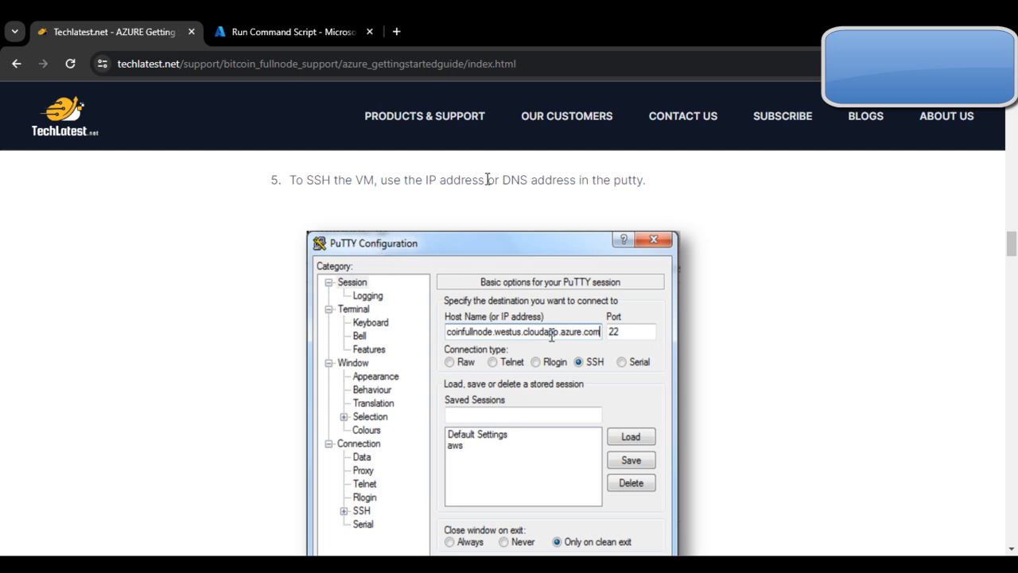
{"action": "scroll", "coordinate": [628, 258], "scroll_direction": "down", "scroll_amount": 4}
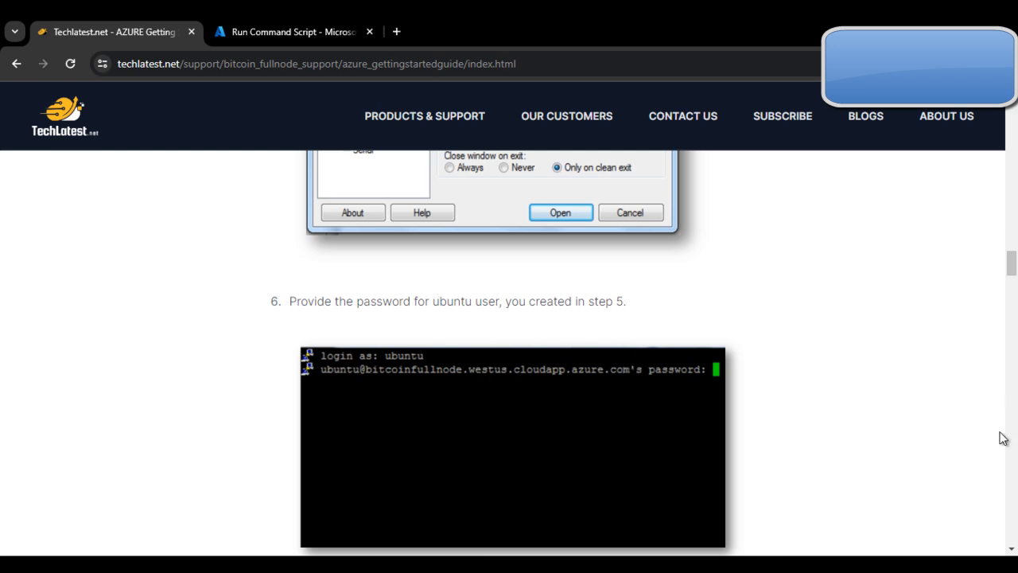
{"action": "key", "text": "alt+Tab"}
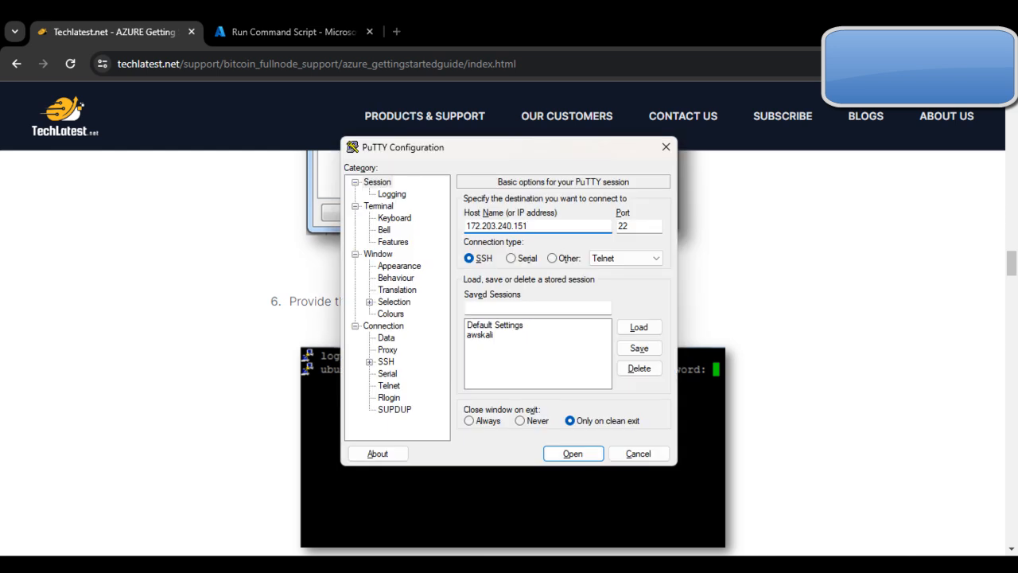
{"action": "left_click", "coordinate": [576, 452]}
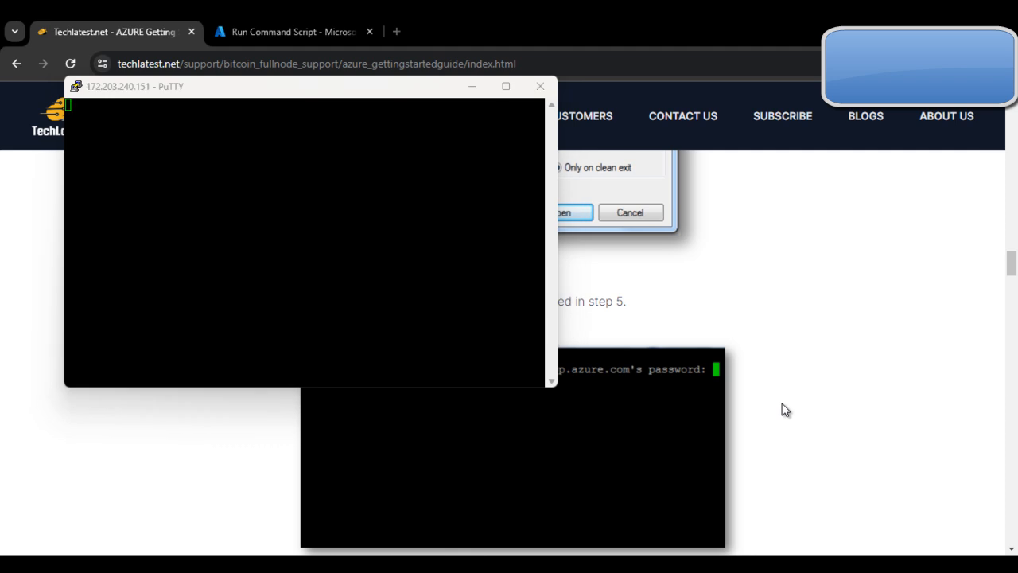
{"action": "left_click", "coordinate": [335, 407]}
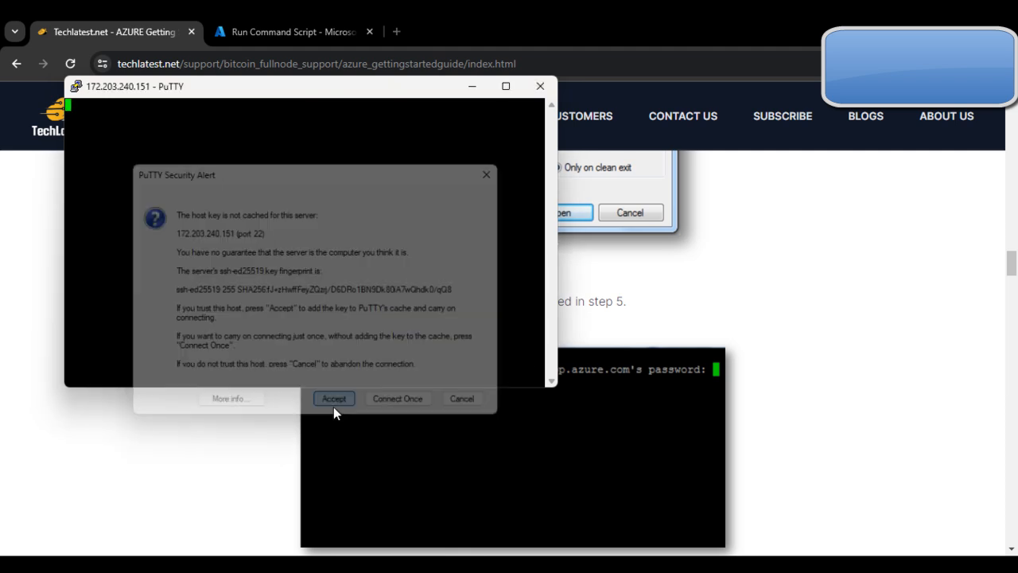
Step: Change the PuTTY session's terminal font to Courier New, 18-point, and apply the setting
{"action": "left_click_drag", "start_coordinate": [245, 77], "coordinate": [446, 171]}
{"action": "left_click", "coordinate": [302, 170]}
{"action": "left_click", "coordinate": [760, 564]}
{"action": "left_click_drag", "start_coordinate": [334, 173], "coordinate": [160, 87]}
{"action": "left_click", "coordinate": [76, 101]}
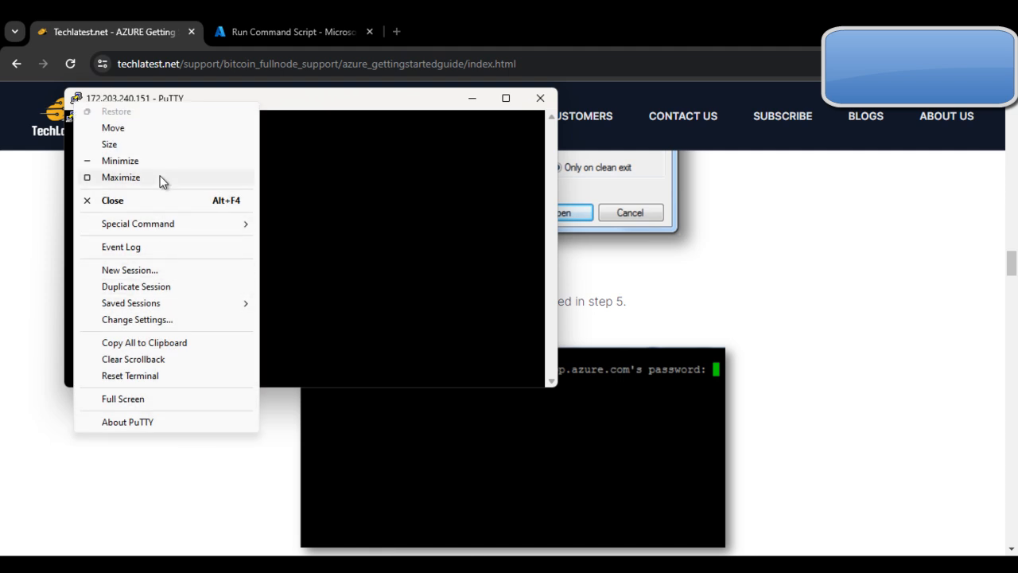
{"action": "left_click", "coordinate": [178, 319]}
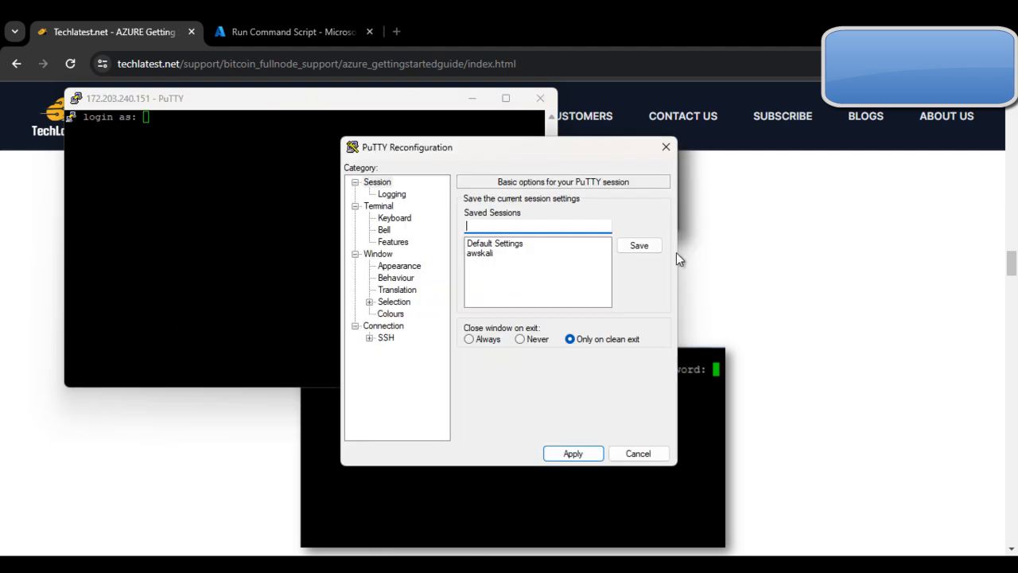
{"action": "left_click", "coordinate": [399, 267]}
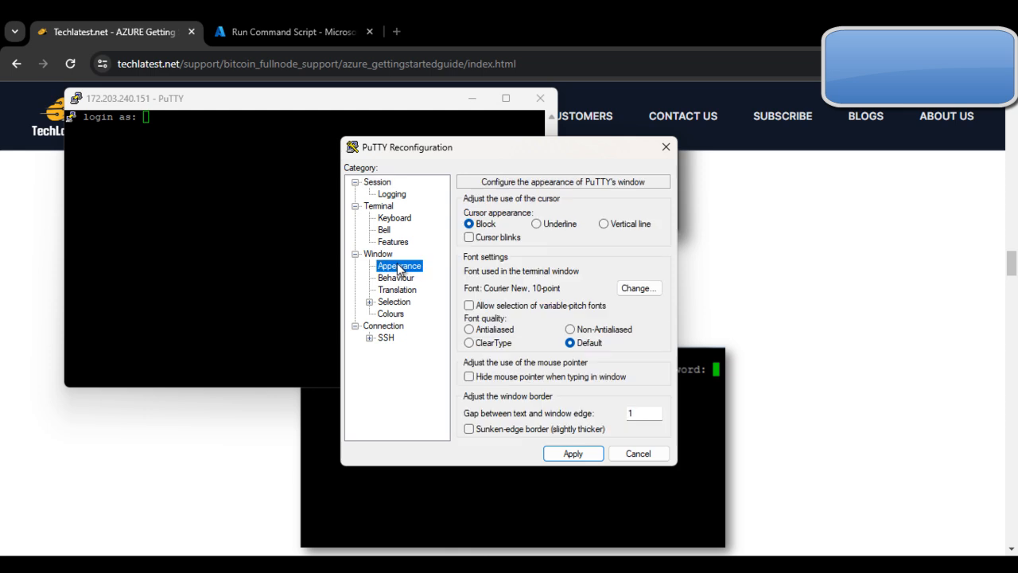
{"action": "left_click", "coordinate": [644, 291]}
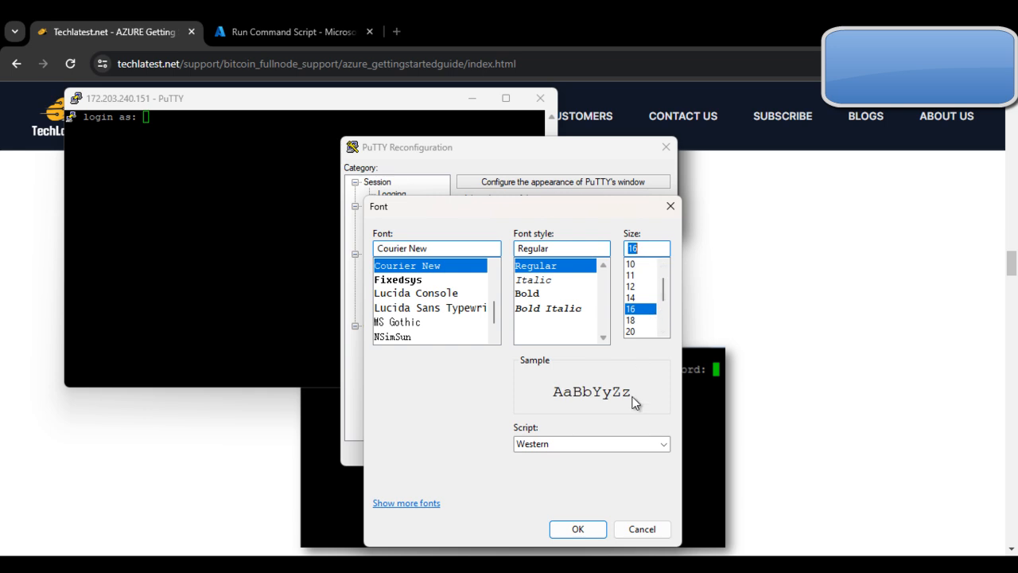
{"action": "left_click", "coordinate": [641, 320]}
{"action": "left_click", "coordinate": [576, 529]}
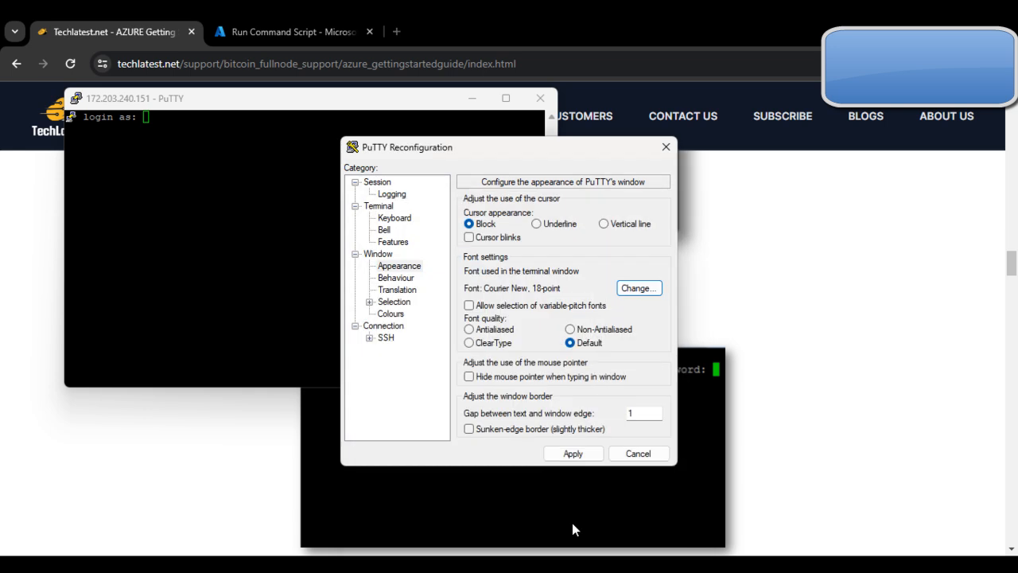
{"action": "left_click", "coordinate": [571, 454]}
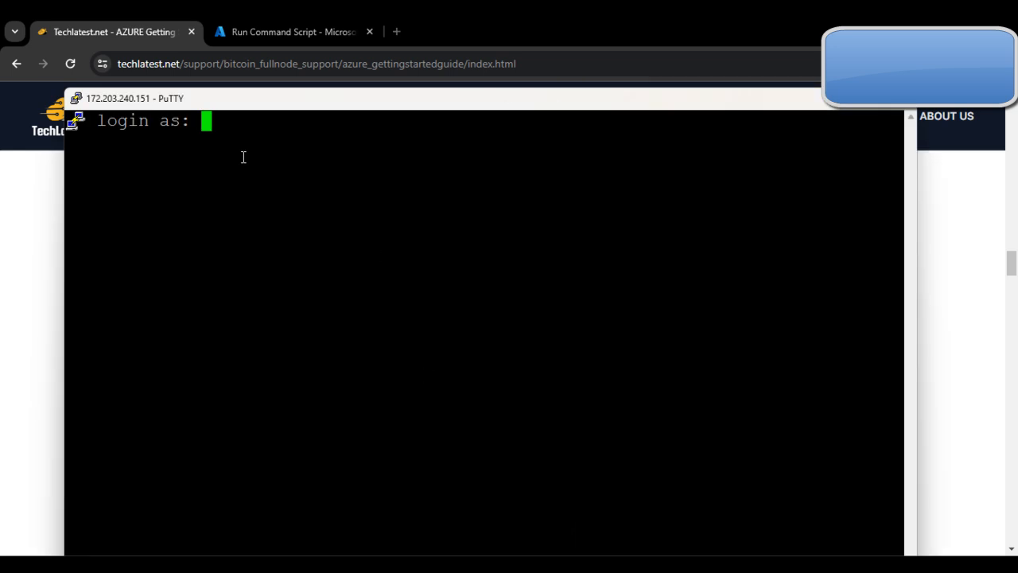
Step: Enter ubuntu as the SSH login name, and check the RunShellScript output in the Azure portal
{"action": "type", "text": "ubuntu"}
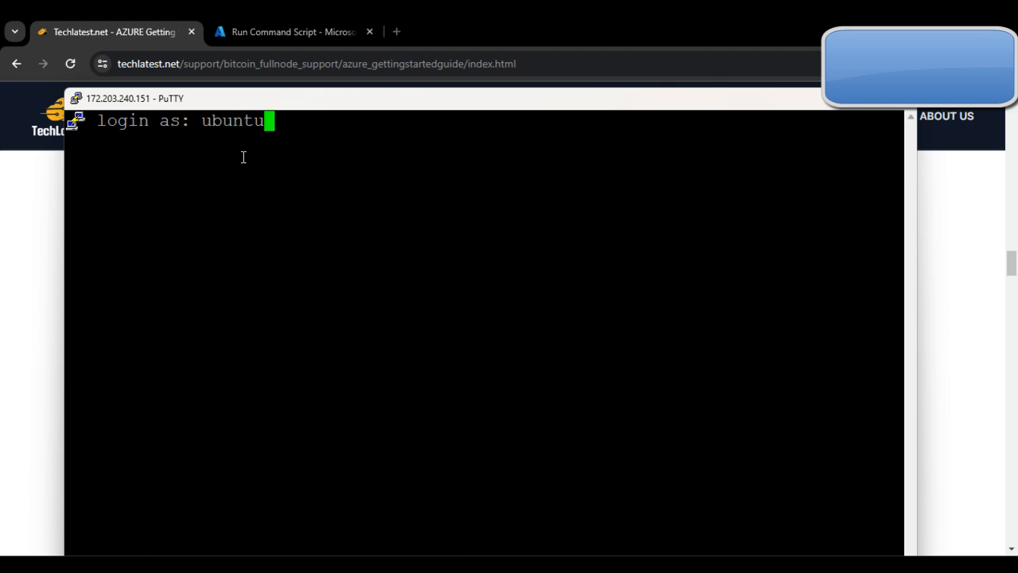
{"action": "key", "text": "Return"}
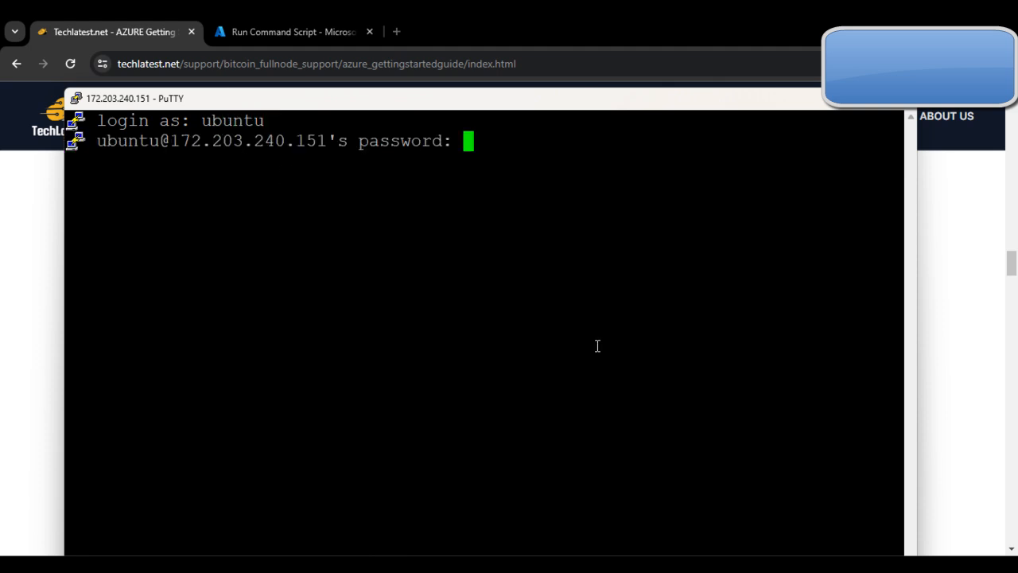
{"action": "left_click", "coordinate": [189, 41]}
{"action": "left_click", "coordinate": [254, 22]}
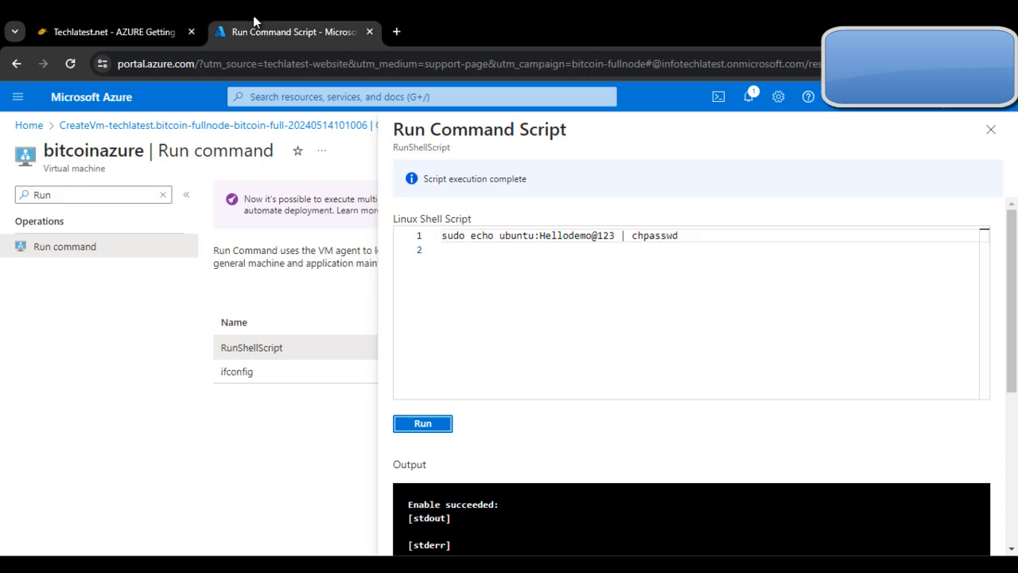
{"action": "scroll", "coordinate": [580, 453], "scroll_direction": "down", "scroll_amount": 2}
{"action": "scroll", "coordinate": [585, 477], "scroll_direction": "up", "scroll_amount": 1}
{"action": "scroll", "coordinate": [517, 461], "scroll_direction": "down", "scroll_amount": 1}
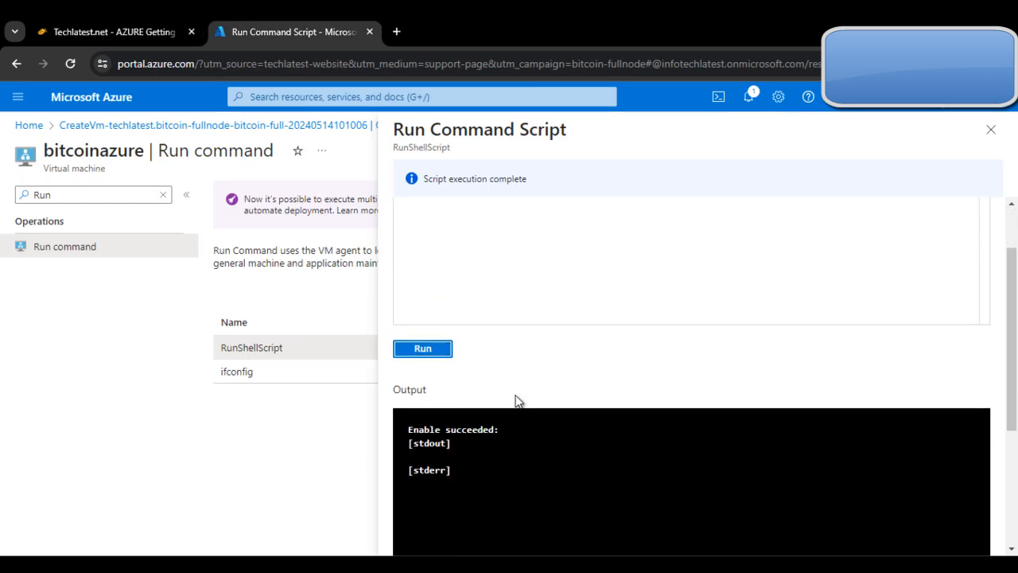
{"action": "scroll", "coordinate": [518, 403], "scroll_direction": "up", "scroll_amount": 1}
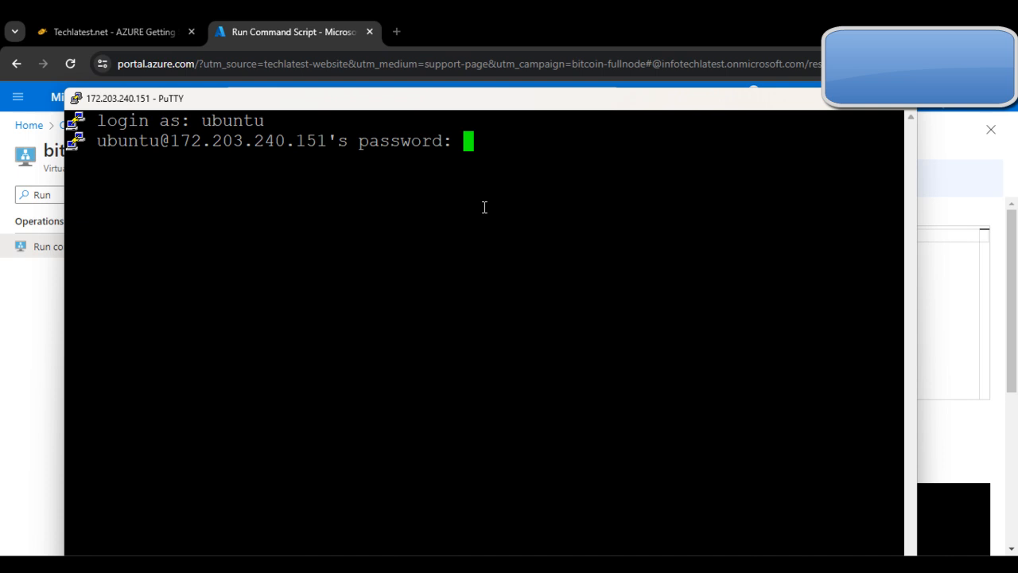
Step: Submit the ubuntu account password in PuTTY, maximize the logged-in terminal, and minimize it to return to the browser
{"action": "key", "text": "Return"}
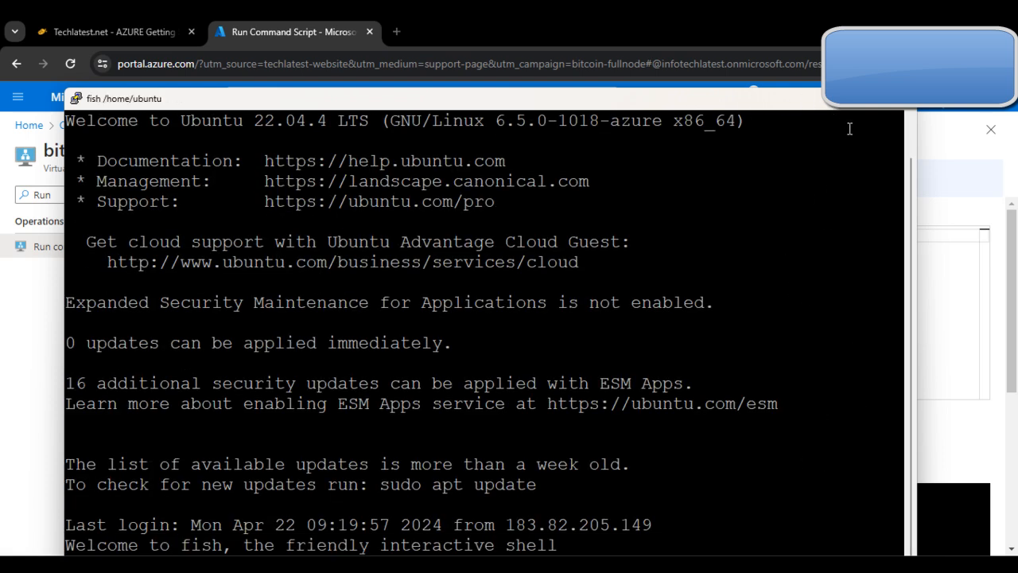
{"action": "left_click", "coordinate": [864, 99]}
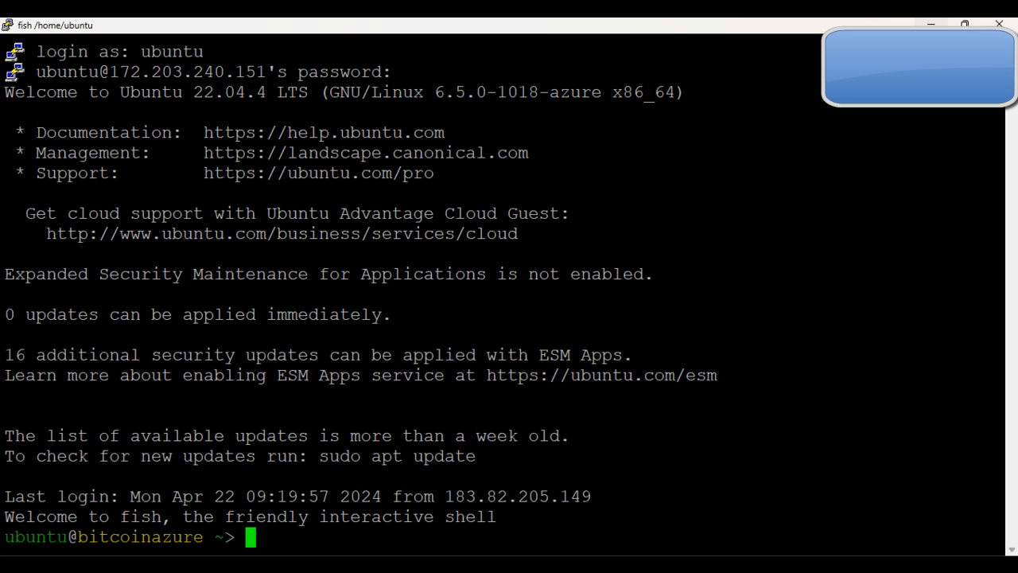
{"action": "left_click", "coordinate": [931, 25]}
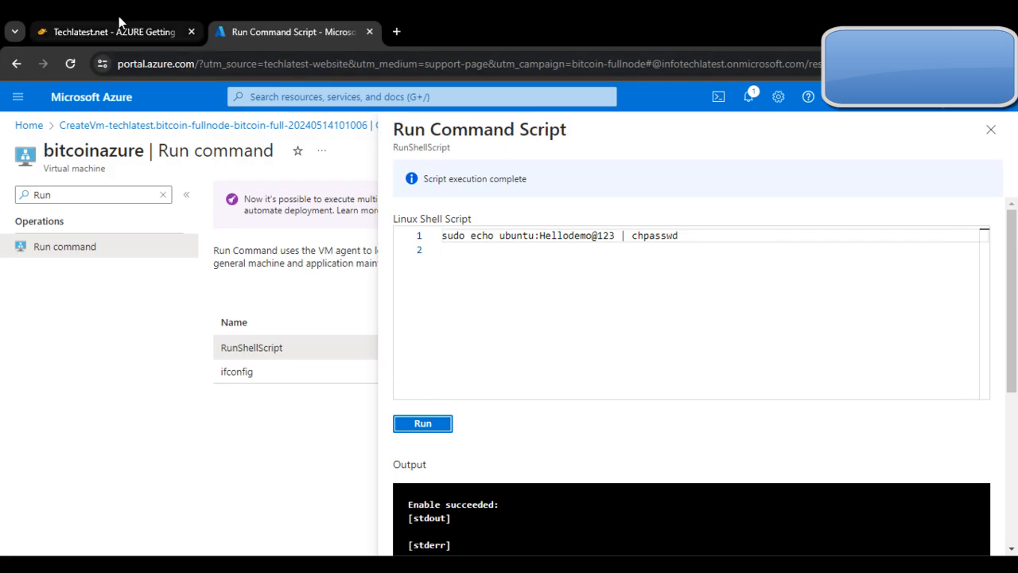
Step: Consult the guide's RDP instructions, and copy the public IP address from the bitcoinazure virtual machine's overview
{"action": "left_click", "coordinate": [117, 27]}
{"action": "scroll", "coordinate": [556, 433], "scroll_direction": "down", "scroll_amount": 5}
{"action": "scroll", "coordinate": [521, 413], "scroll_direction": "up", "scroll_amount": 1}
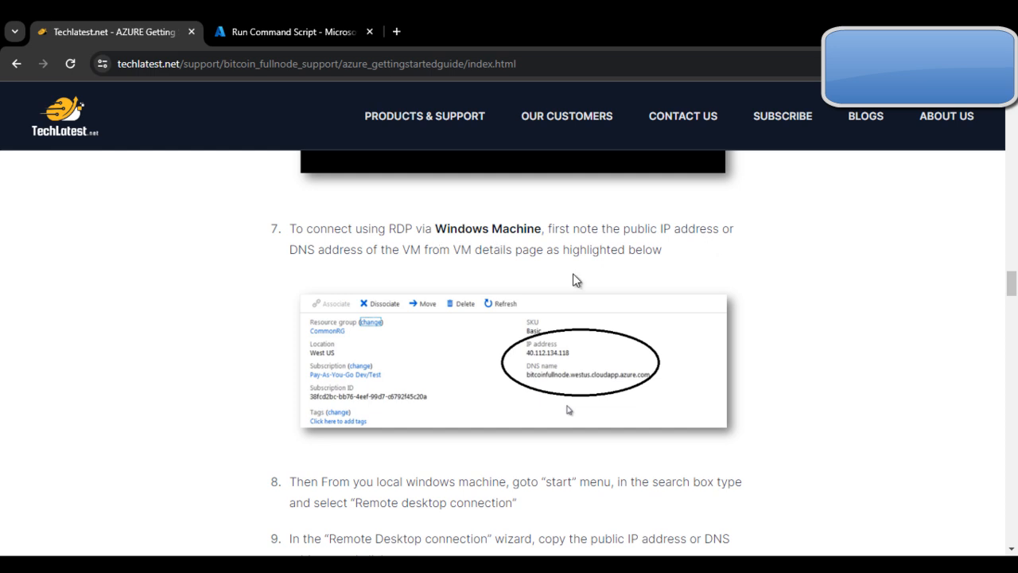
{"action": "left_click", "coordinate": [290, 32]}
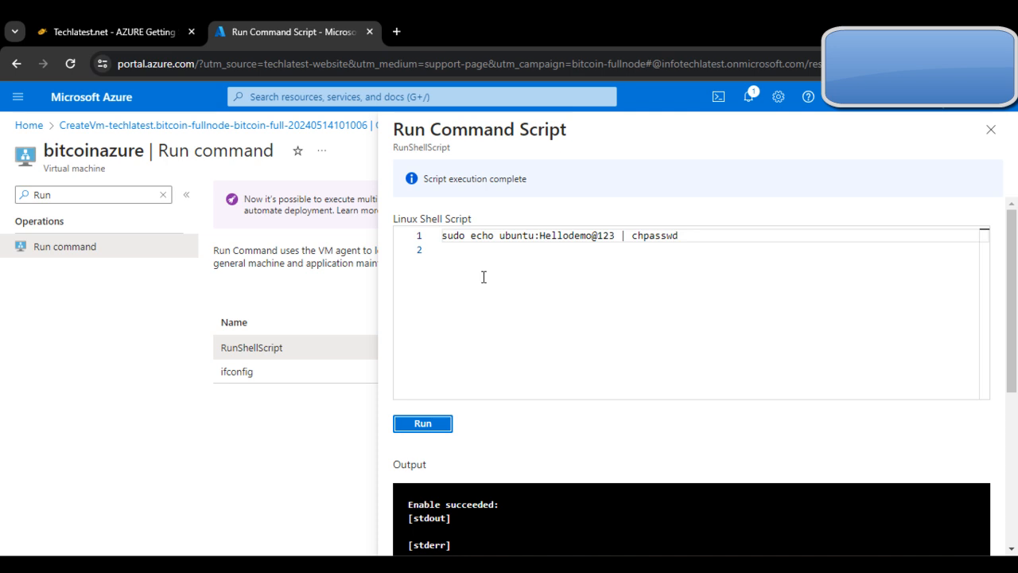
{"action": "left_click", "coordinate": [163, 195]}
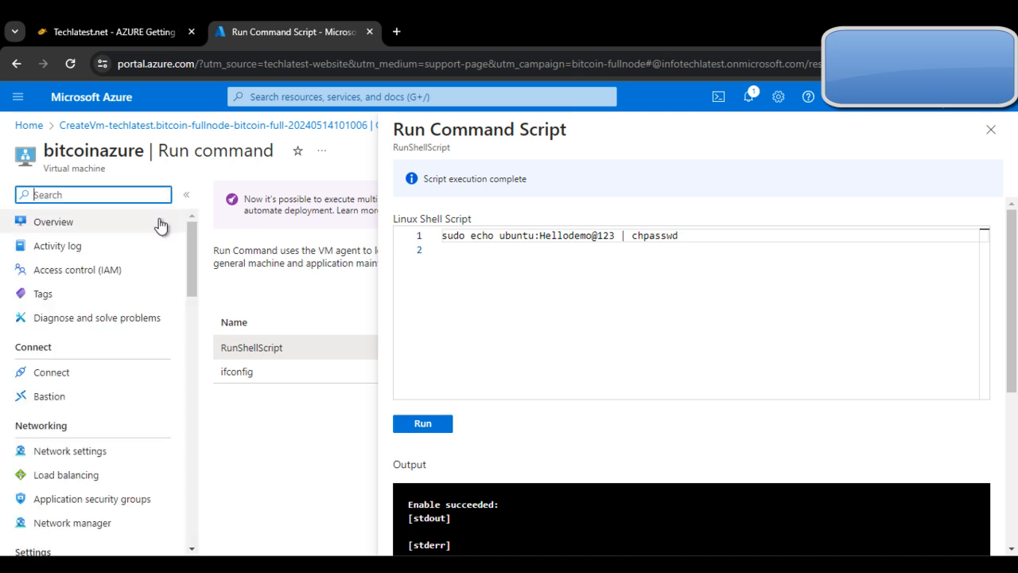
{"action": "left_click", "coordinate": [147, 240]}
{"action": "left_click", "coordinate": [136, 226]}
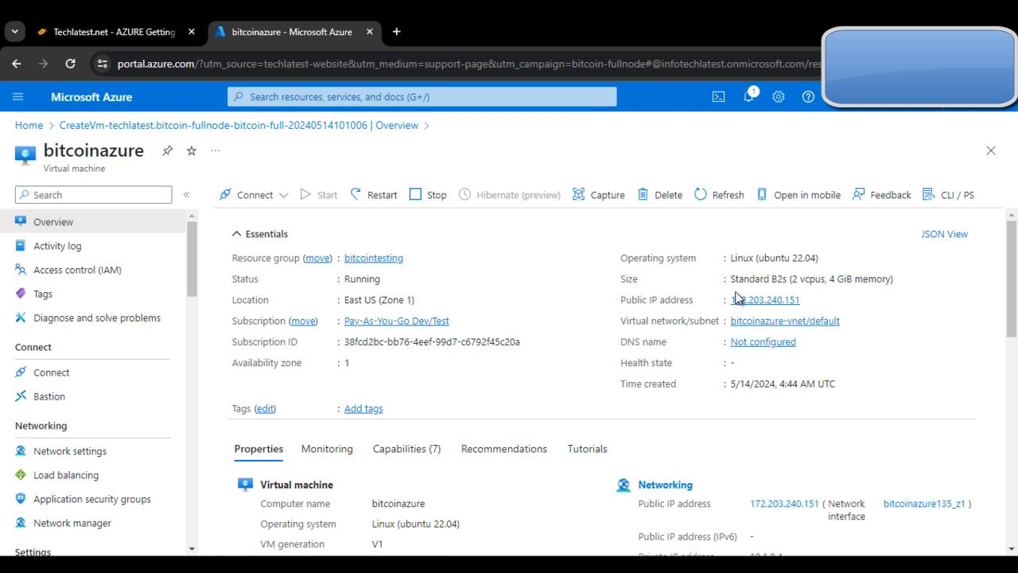
{"action": "left_click", "coordinate": [809, 299]}
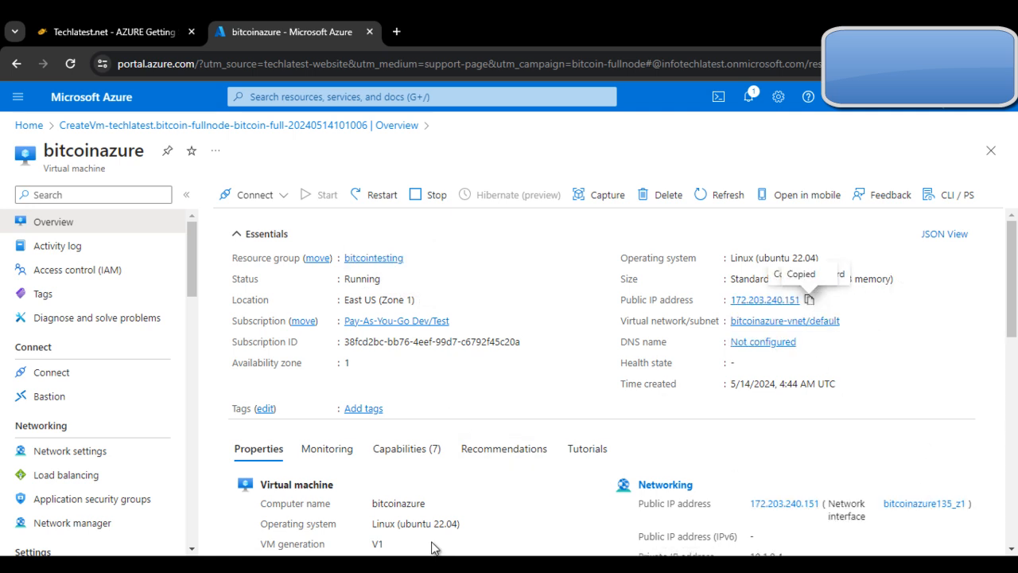
Step: Launch Remote Desktop Connection, connect to the virtual machine's copied public IP address, and accept the unverified identity of the remote computer
{"action": "key", "text": "super+s"}
{"action": "type", "text": "Re"}
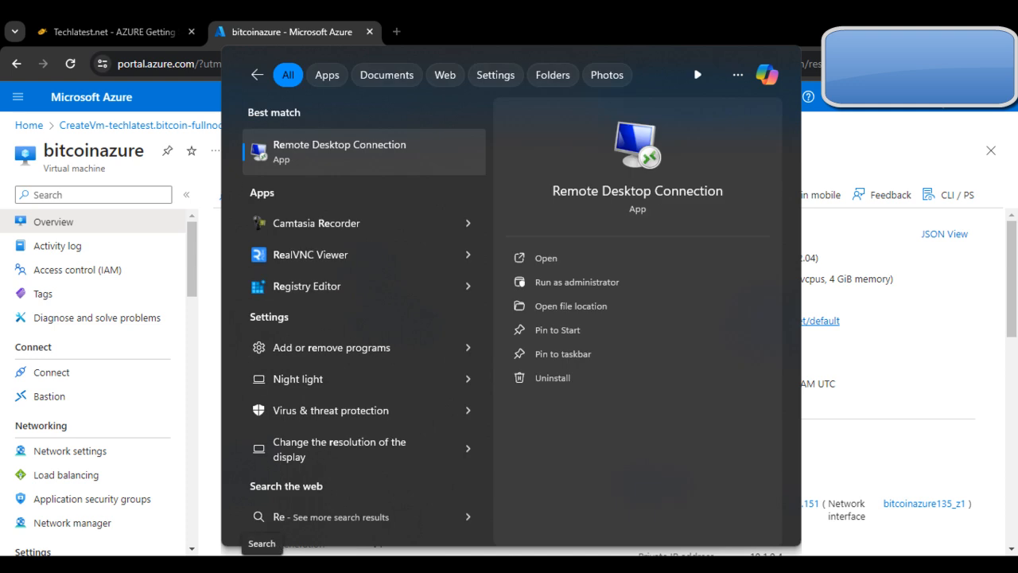
{"action": "key", "text": "Return"}
{"action": "key", "text": "BackSpace"}
{"action": "key", "text": "ctrl+v"}
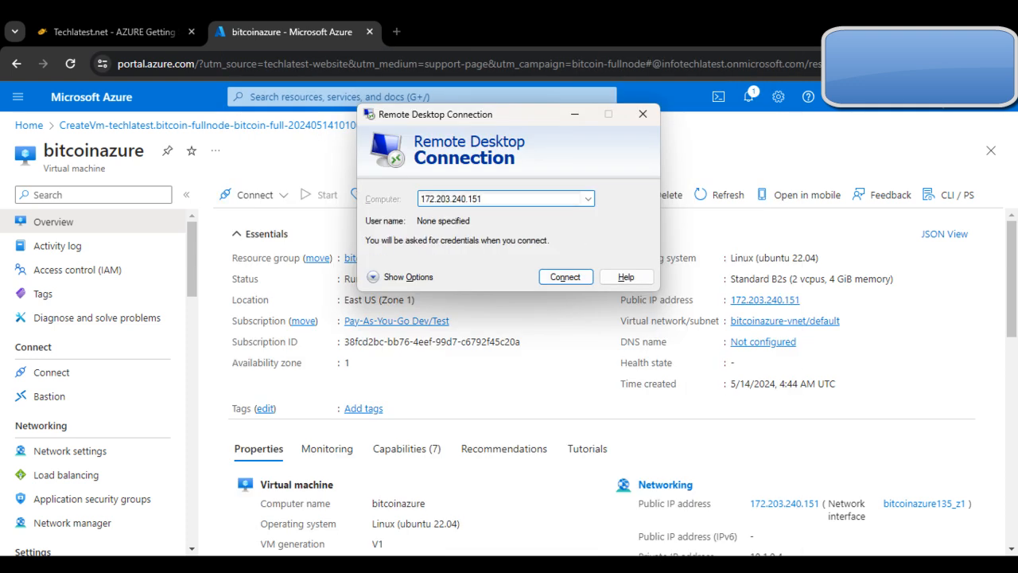
{"action": "key", "text": "Return"}
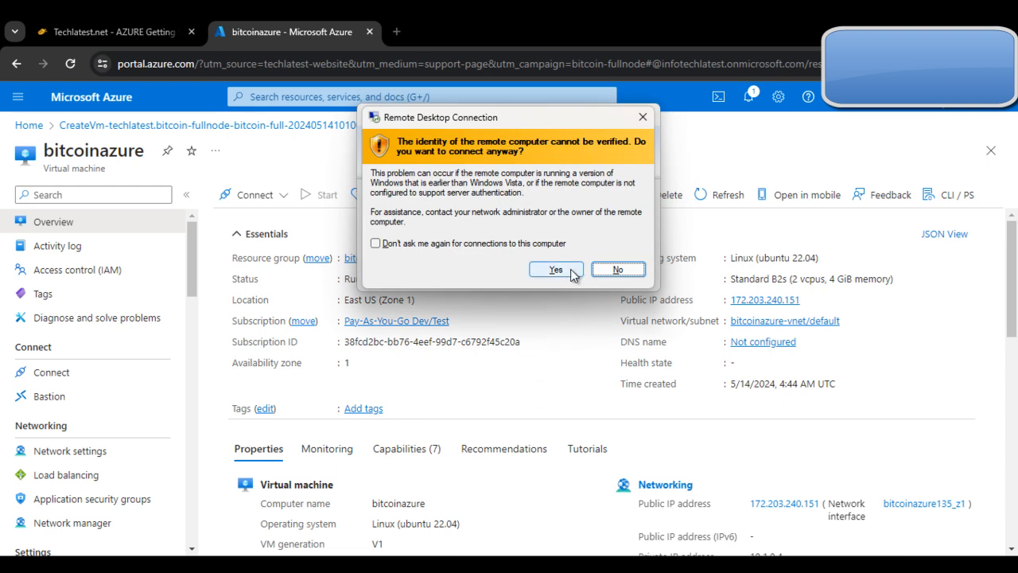
{"action": "left_click", "coordinate": [556, 270]}
Step: Read the guide's Remote Desktop steps 7 to 10, up to providing the username and password for the VM's desktop
{"action": "left_click", "coordinate": [84, 24]}
{"action": "scroll", "coordinate": [678, 361], "scroll_direction": "down", "scroll_amount": 1}
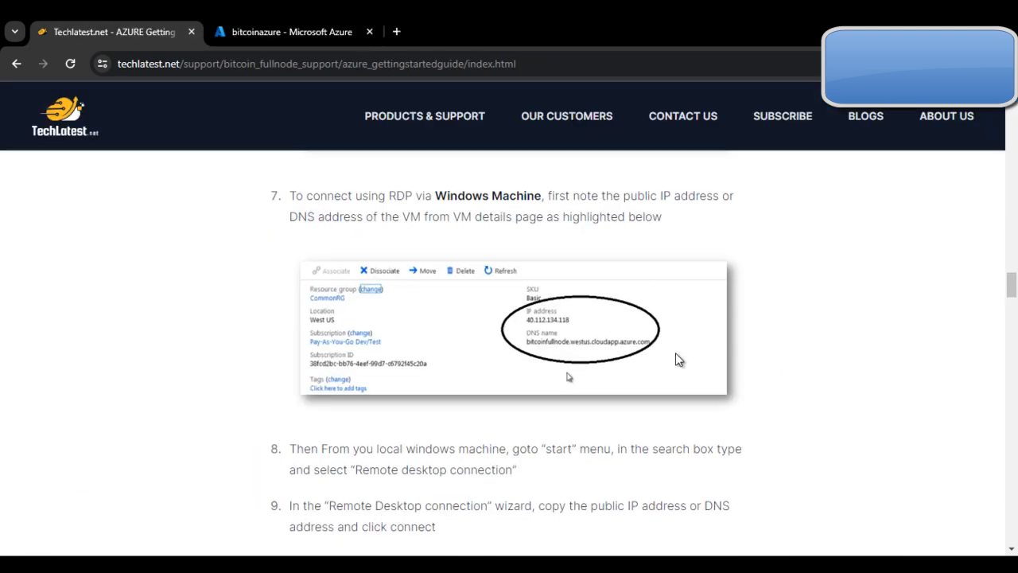
{"action": "scroll", "coordinate": [679, 360], "scroll_direction": "down", "scroll_amount": 2}
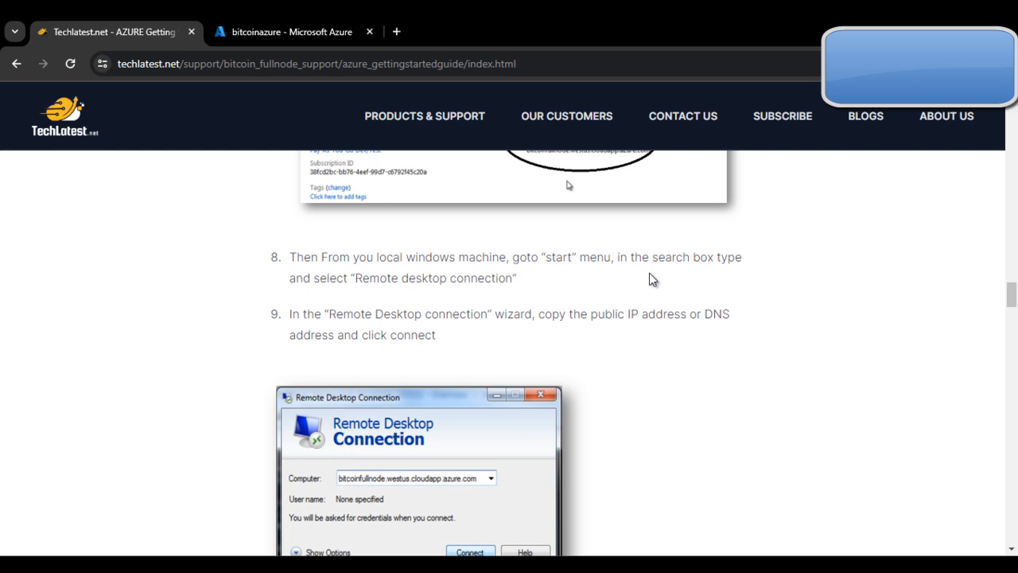
{"action": "scroll", "coordinate": [415, 348], "scroll_direction": "down", "scroll_amount": 1}
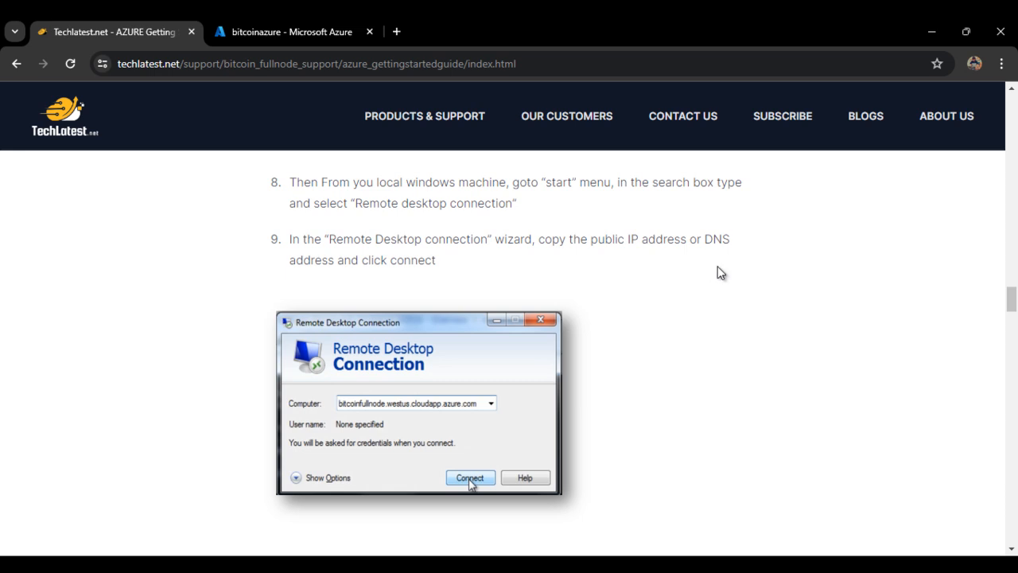
{"action": "scroll", "coordinate": [453, 331], "scroll_direction": "down", "scroll_amount": 1}
{"action": "scroll", "coordinate": [463, 347], "scroll_direction": "down", "scroll_amount": 2}
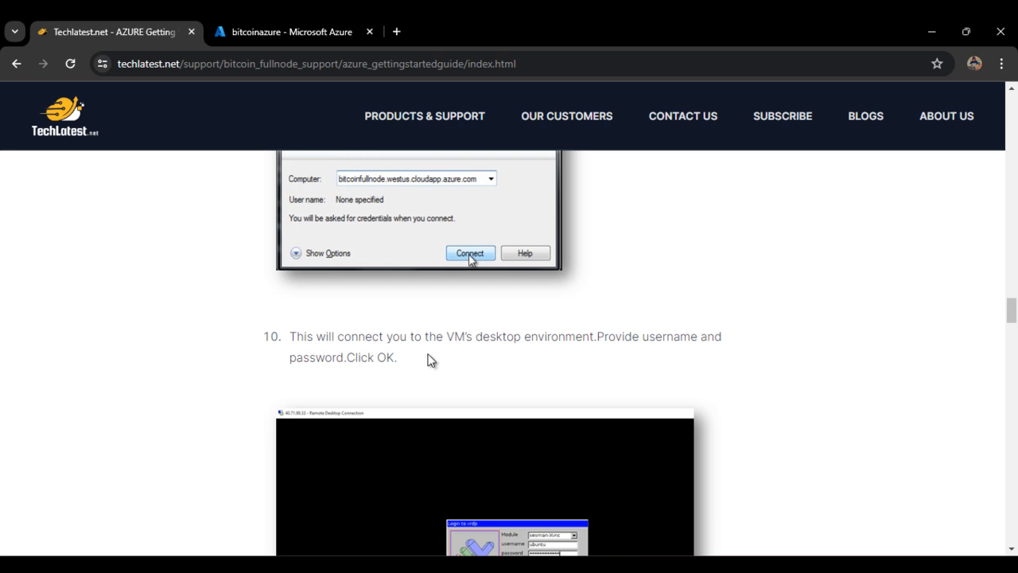
Step: Log in to the bitcoinazure remote desktop's Xorg session with username ubuntu and the account password, after reading the guide's steps 10 and 11
{"action": "scroll", "coordinate": [548, 355], "scroll_direction": "down", "scroll_amount": 1}
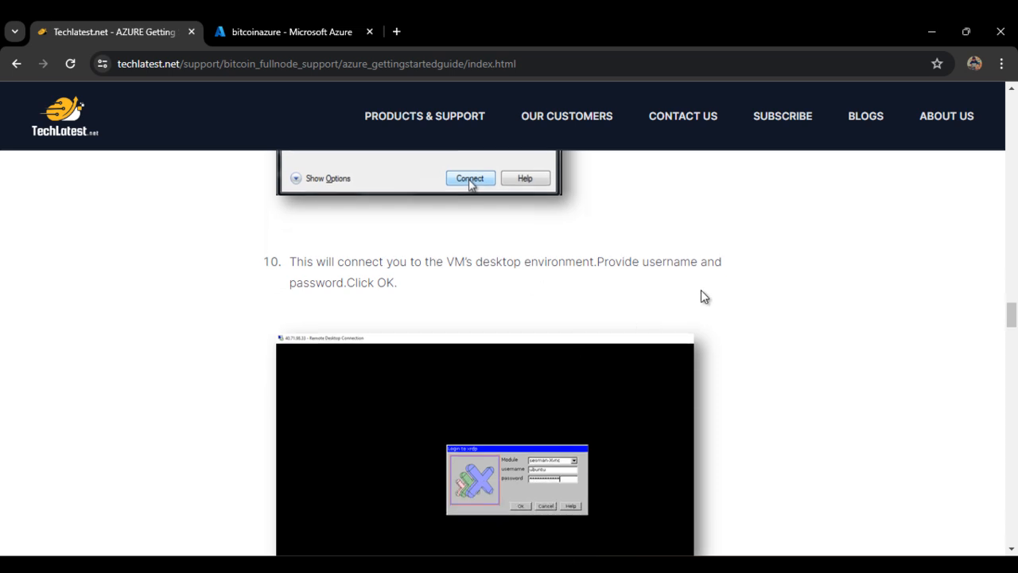
{"action": "scroll", "coordinate": [487, 366], "scroll_direction": "down", "scroll_amount": 4}
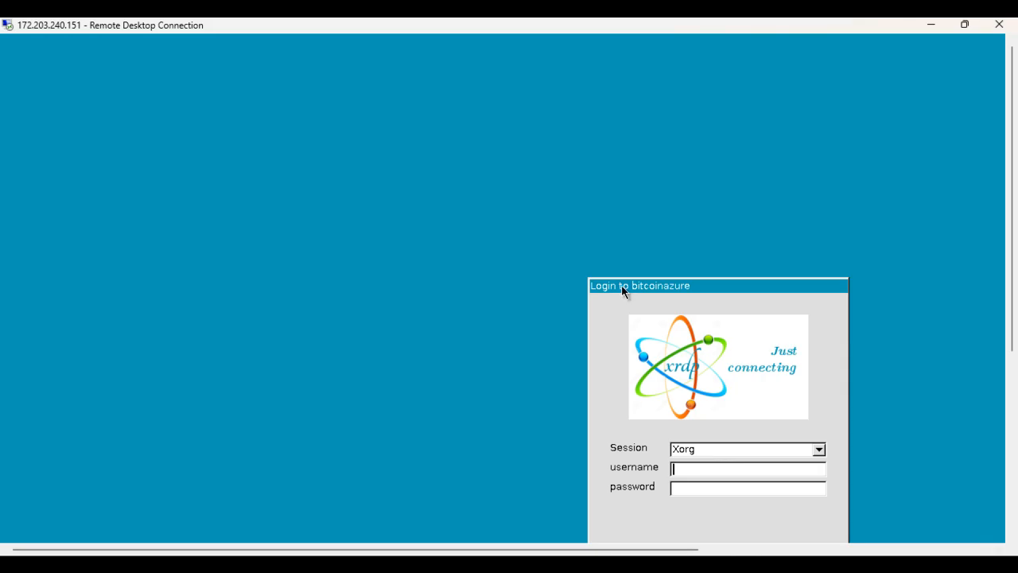
{"action": "left_click_drag", "start_coordinate": [622, 292], "coordinate": [385, 208]}
{"action": "type", "text": "ubuntu"}
{"action": "left_click", "coordinate": [498, 401]}
{"action": "type", "text": "*******"}
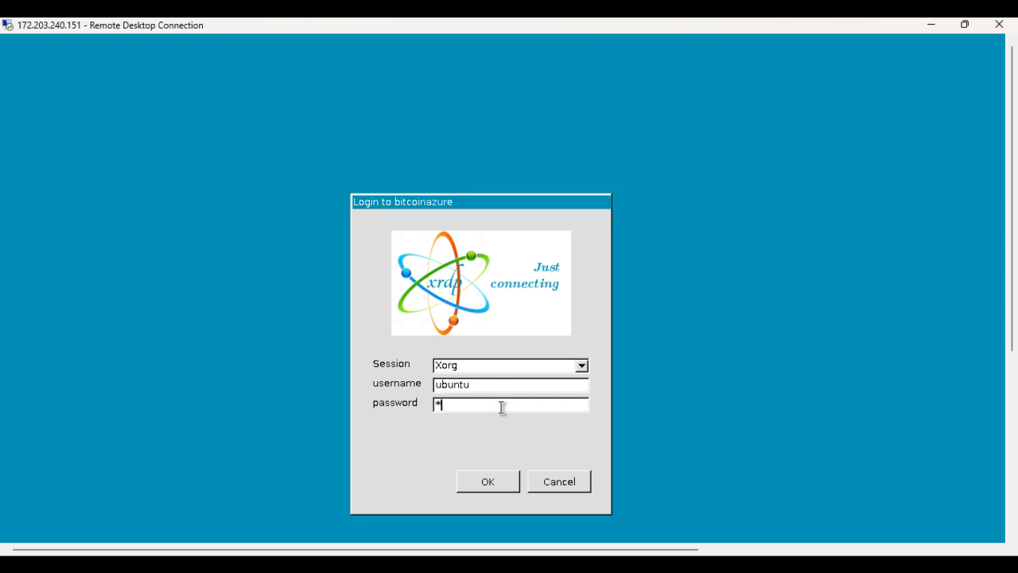
{"action": "type", "text": "******"}
{"action": "key", "text": "Return"}
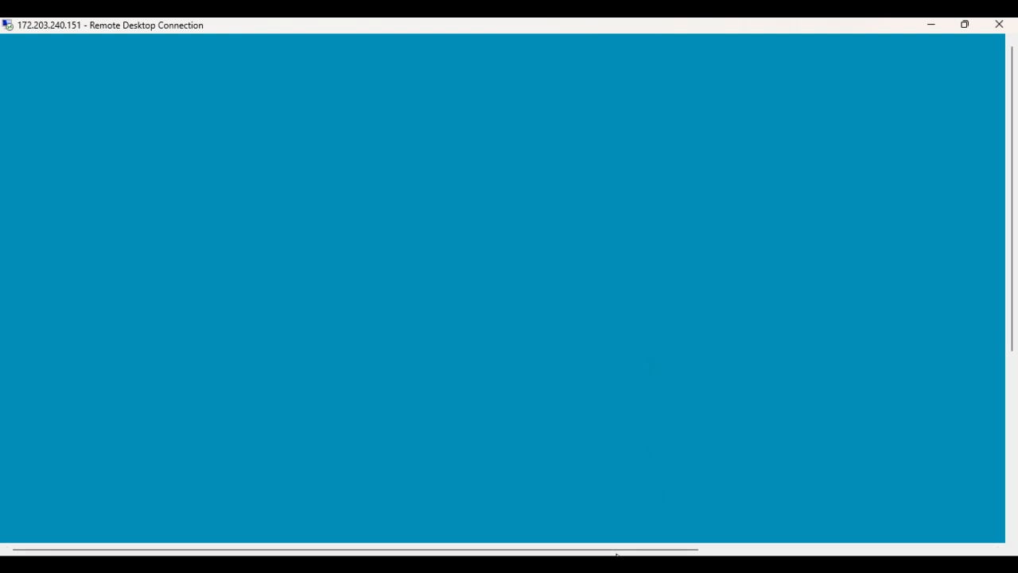
{"action": "left_click", "coordinate": [516, 489]}
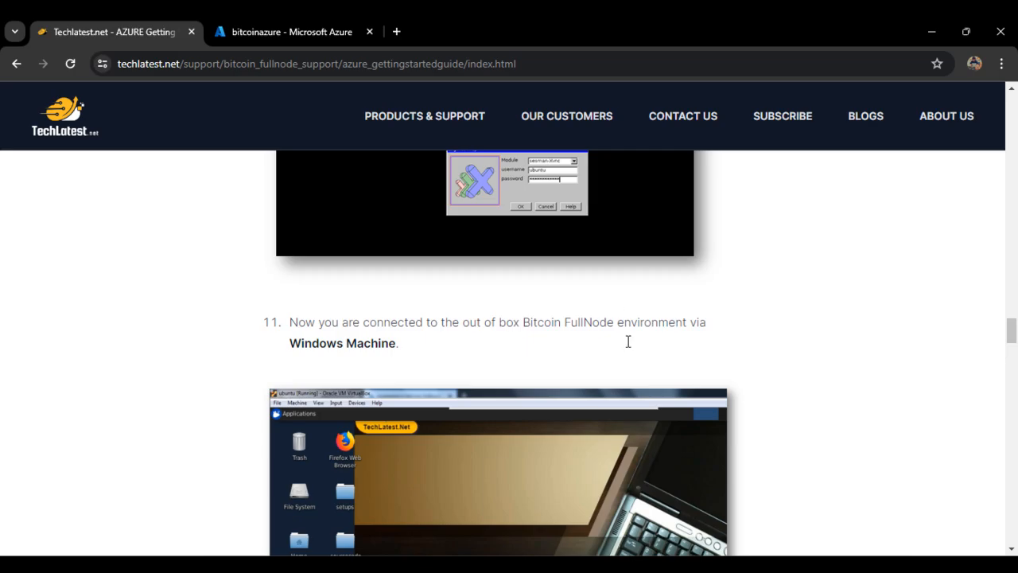
Step: Read the guide's steps 11 to 15, covering RDP access from Linux through Remmina, and check the remote desktop session
{"action": "scroll", "coordinate": [636, 284], "scroll_direction": "down", "scroll_amount": 5}
{"action": "scroll", "coordinate": [704, 386], "scroll_direction": "up", "scroll_amount": 2}
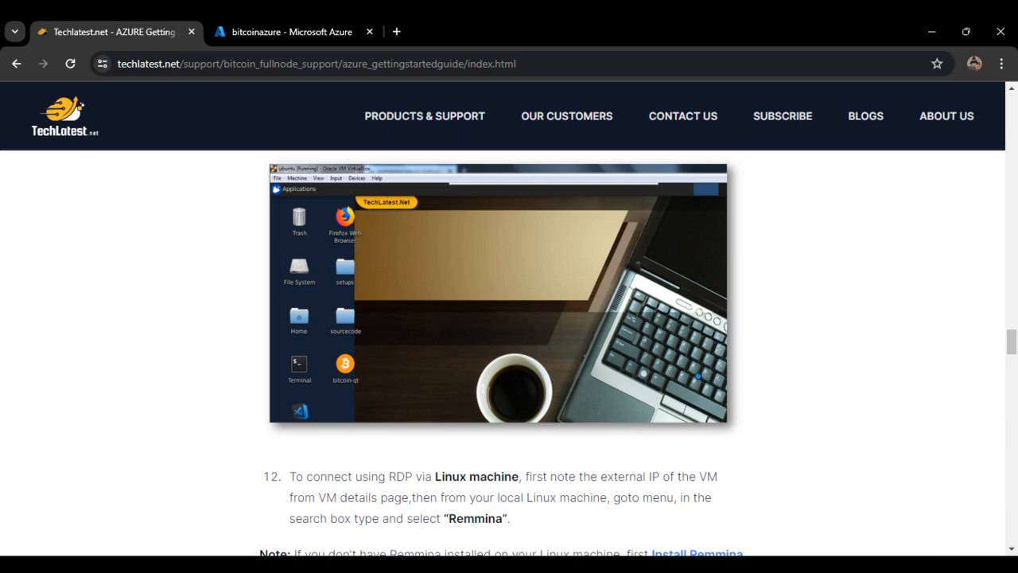
{"action": "key", "text": "alt+Tab"}
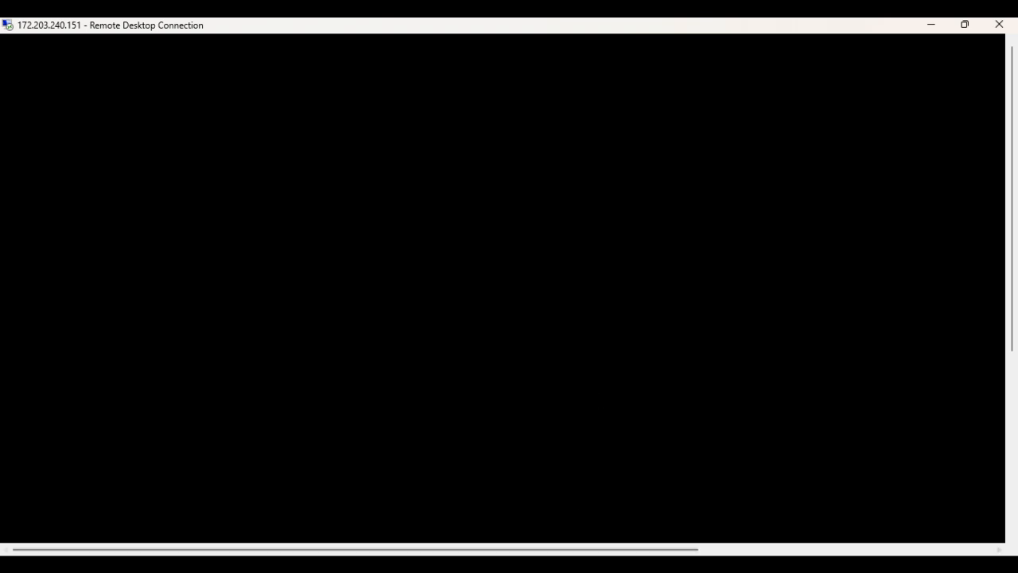
{"action": "key", "text": "alt+Tab"}
{"action": "scroll", "coordinate": [636, 372], "scroll_direction": "up", "scroll_amount": 3}
{"action": "scroll", "coordinate": [629, 380], "scroll_direction": "down", "scroll_amount": 5}
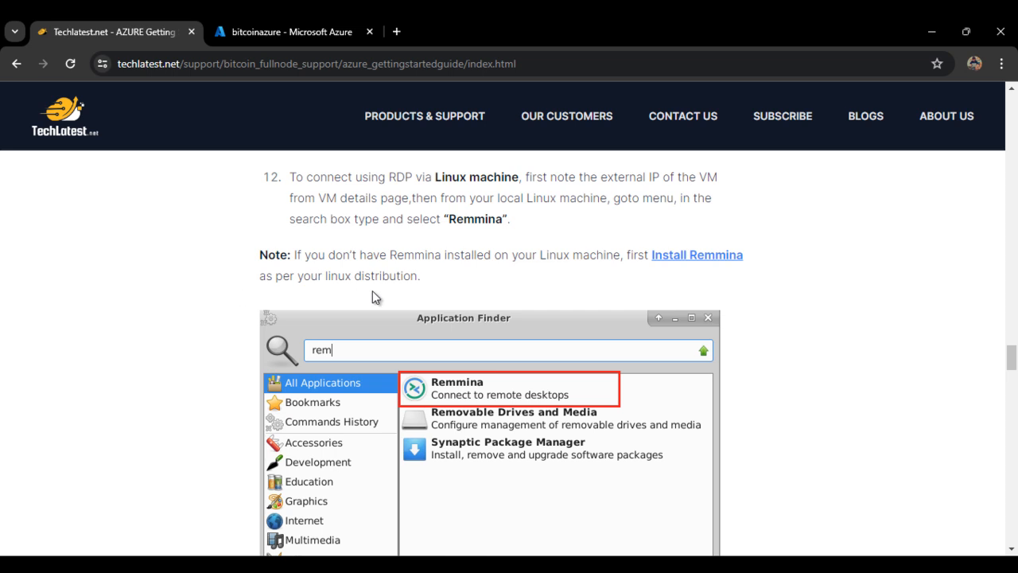
{"action": "scroll", "coordinate": [362, 350], "scroll_direction": "down", "scroll_amount": 1}
{"action": "scroll", "coordinate": [358, 363], "scroll_direction": "down", "scroll_amount": 4}
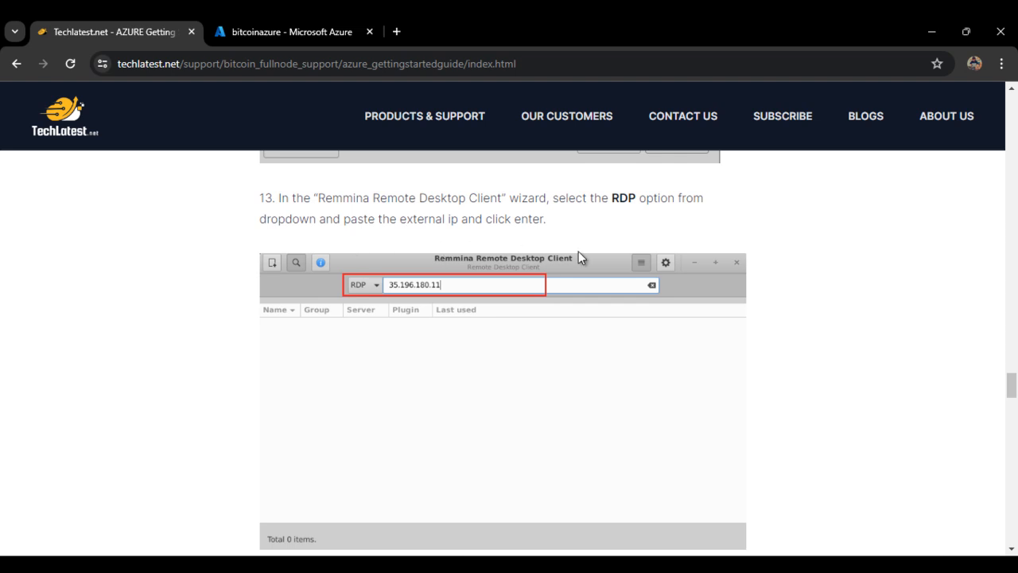
{"action": "scroll", "coordinate": [578, 252], "scroll_direction": "down", "scroll_amount": 5}
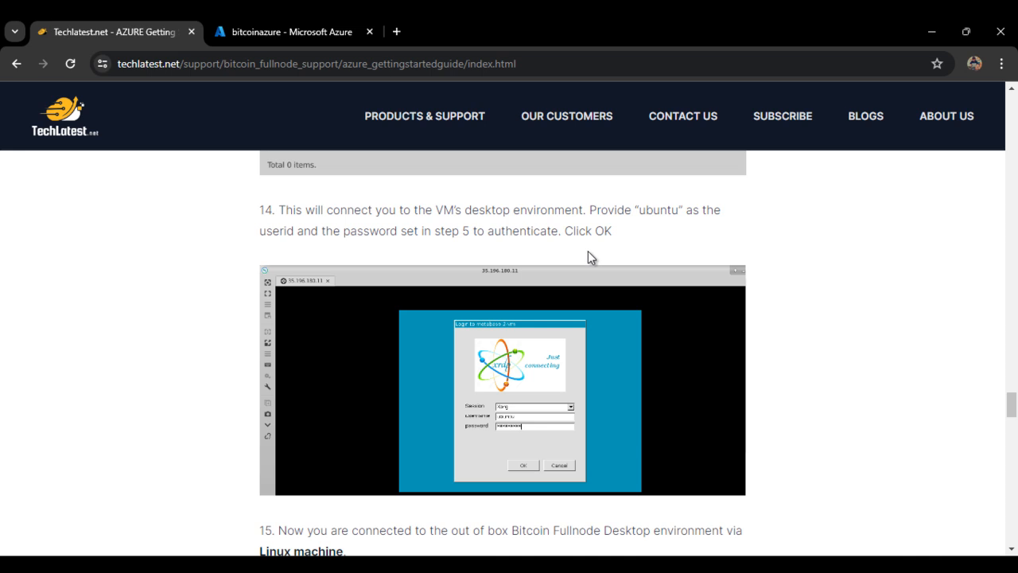
{"action": "scroll", "coordinate": [574, 255], "scroll_direction": "down", "scroll_amount": 4}
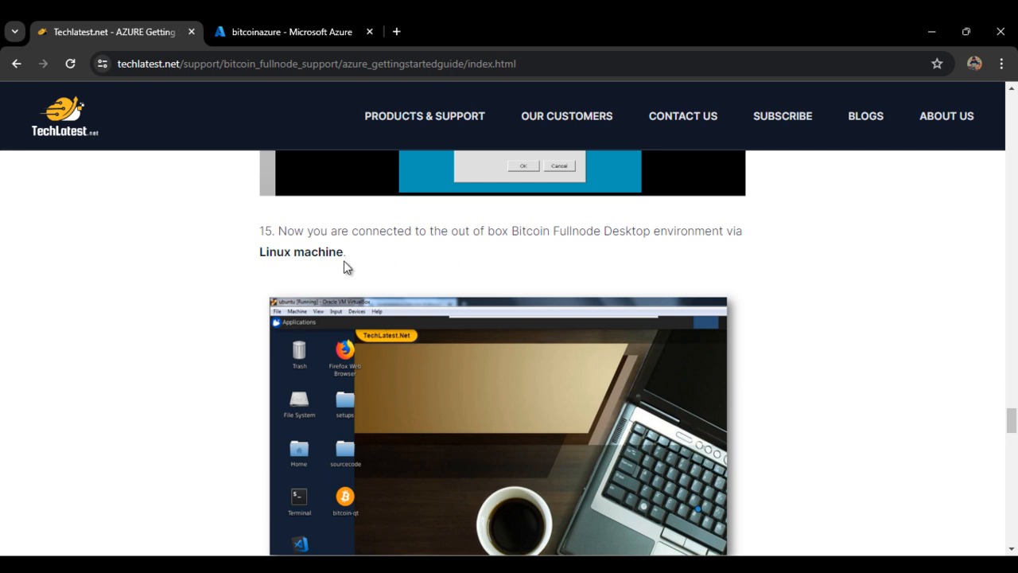
{"action": "left_click", "coordinate": [767, 564]}
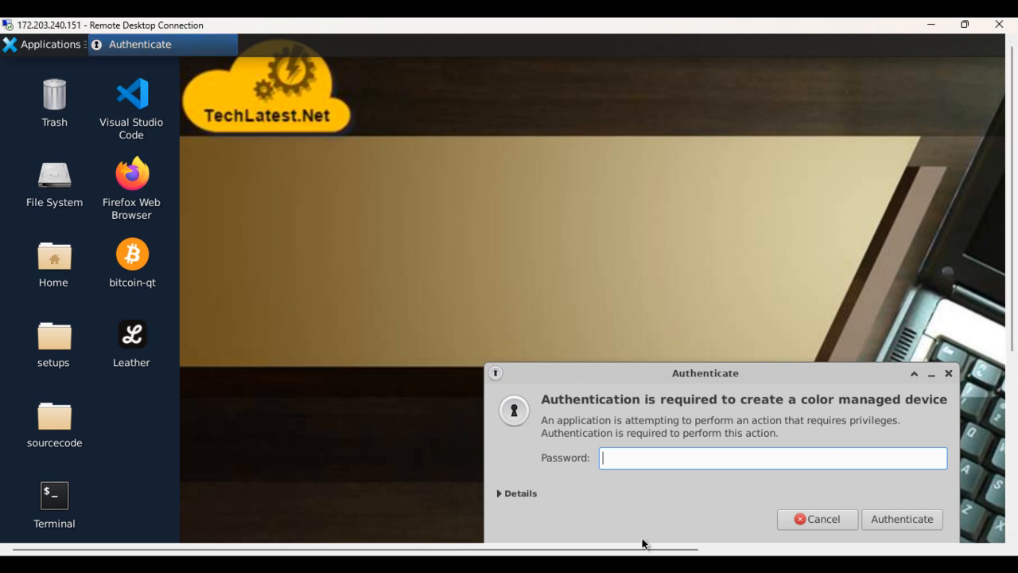
Step: Copy the bitcoind command from step 16 of the guide and run it in the ubuntu user's PuTTY terminal
{"action": "left_click", "coordinate": [635, 566]}
{"action": "scroll", "coordinate": [551, 387], "scroll_direction": "down", "scroll_amount": 6}
{"action": "scroll", "coordinate": [504, 387], "scroll_direction": "up", "scroll_amount": 1}
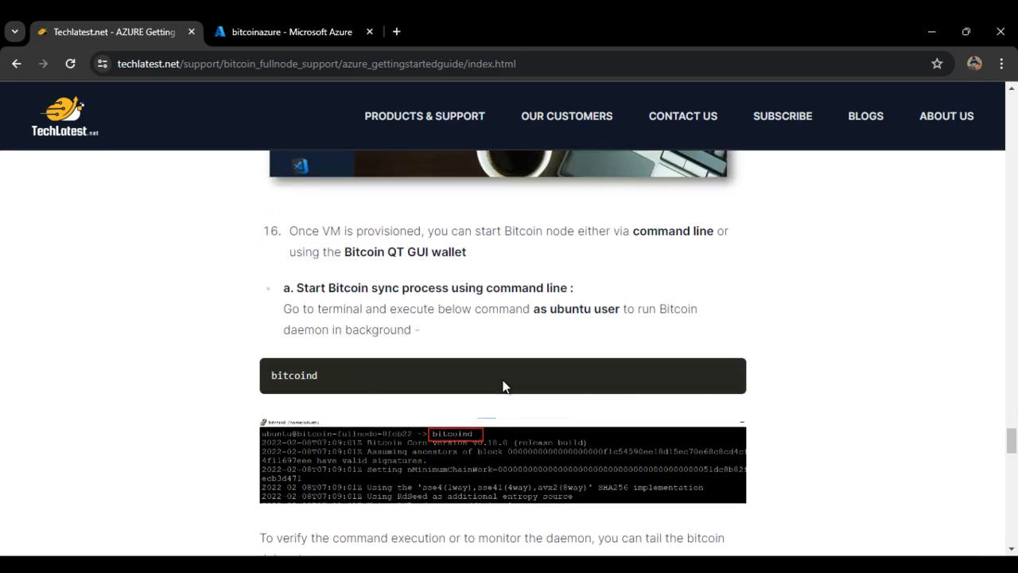
{"action": "triple_click", "coordinate": [298, 381]}
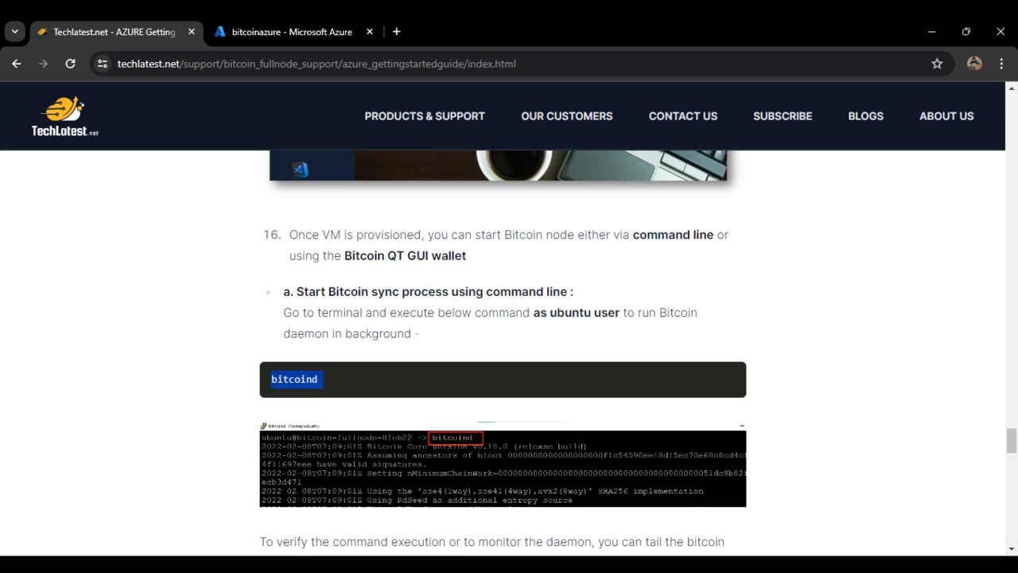
{"action": "key", "text": "alt+Tab"}
{"action": "right_click", "coordinate": [604, 514]}
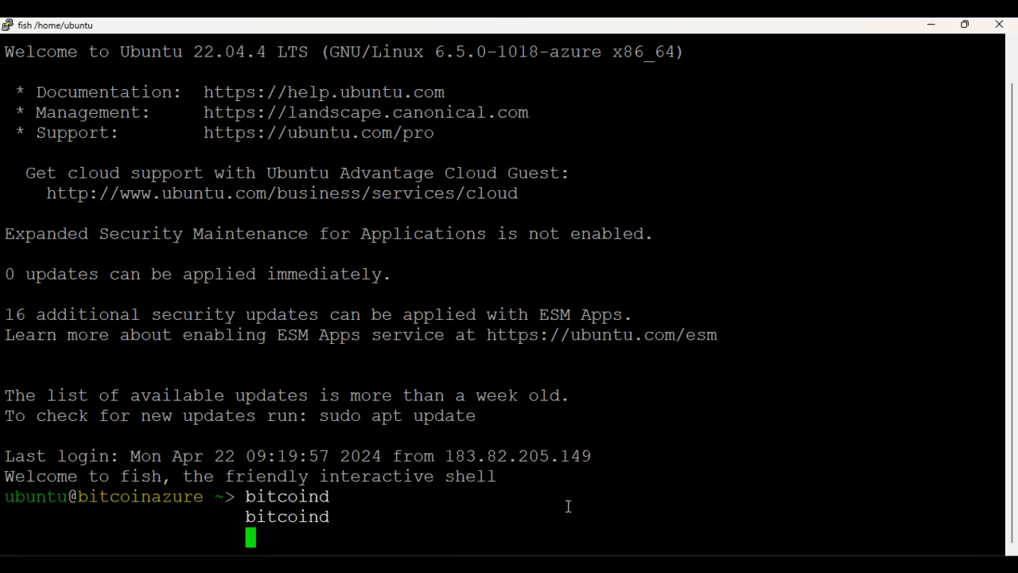
{"action": "key", "text": "Return"}
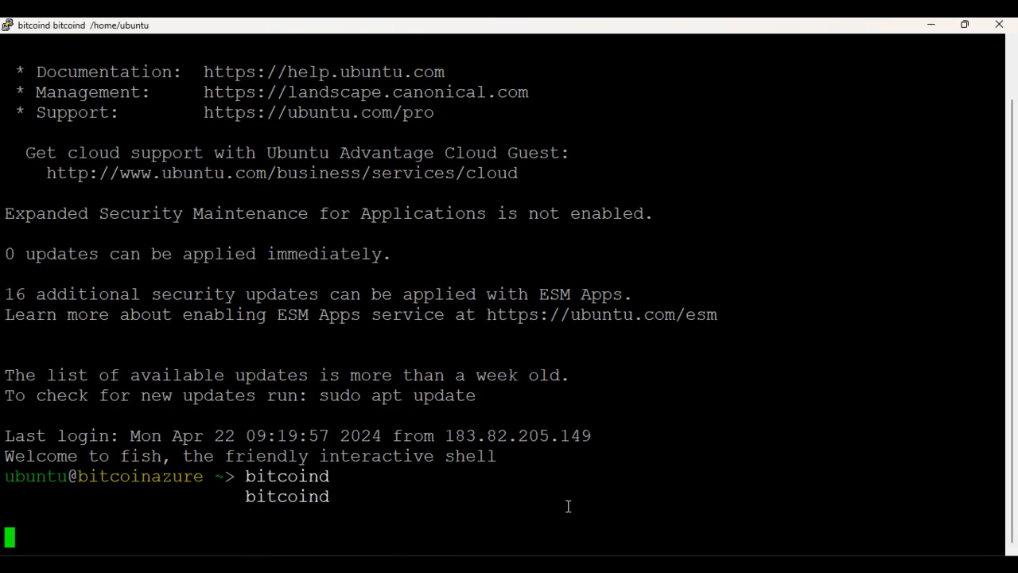
Step: Review the guide's instructions on tailing the debug log, syncing through bitcoin-qt, stopping bitcoind and deleting wallet.dat, and revisit the remote desktop briefly
{"action": "scroll", "coordinate": [716, 438], "scroll_direction": "up", "scroll_amount": 10}
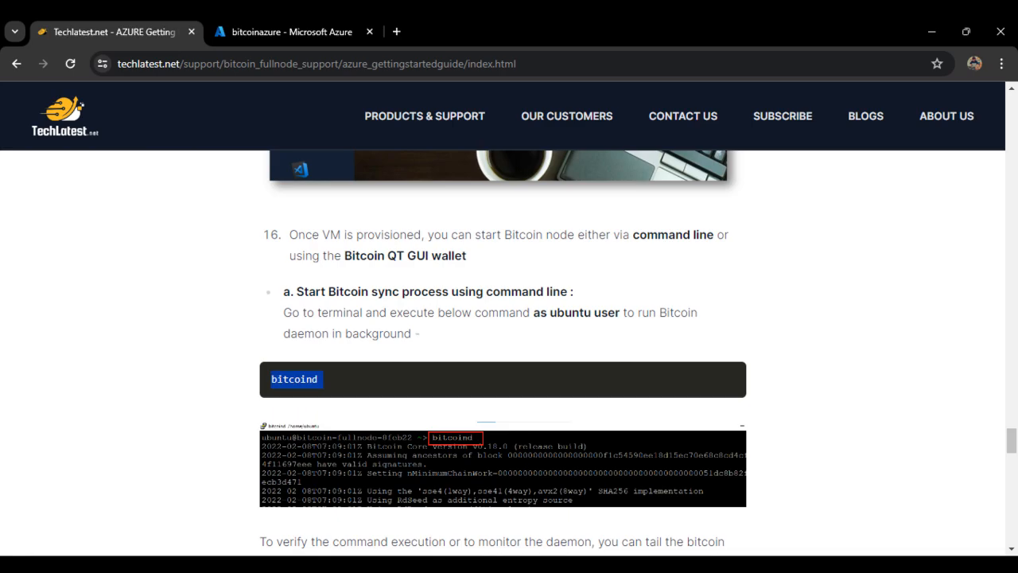
{"action": "scroll", "coordinate": [647, 441], "scroll_direction": "down", "scroll_amount": 3}
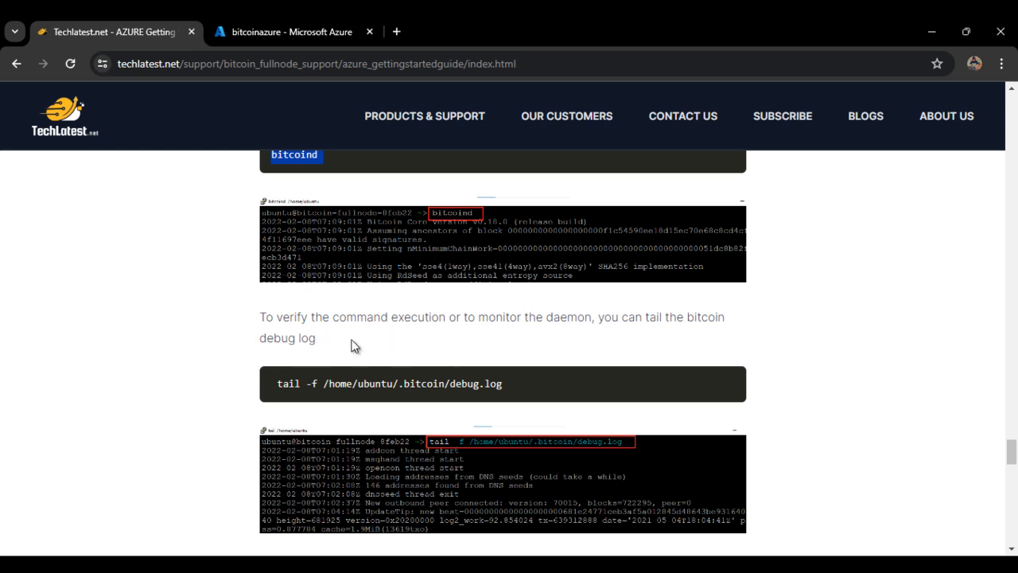
{"action": "scroll", "coordinate": [321, 368], "scroll_direction": "down", "scroll_amount": 3}
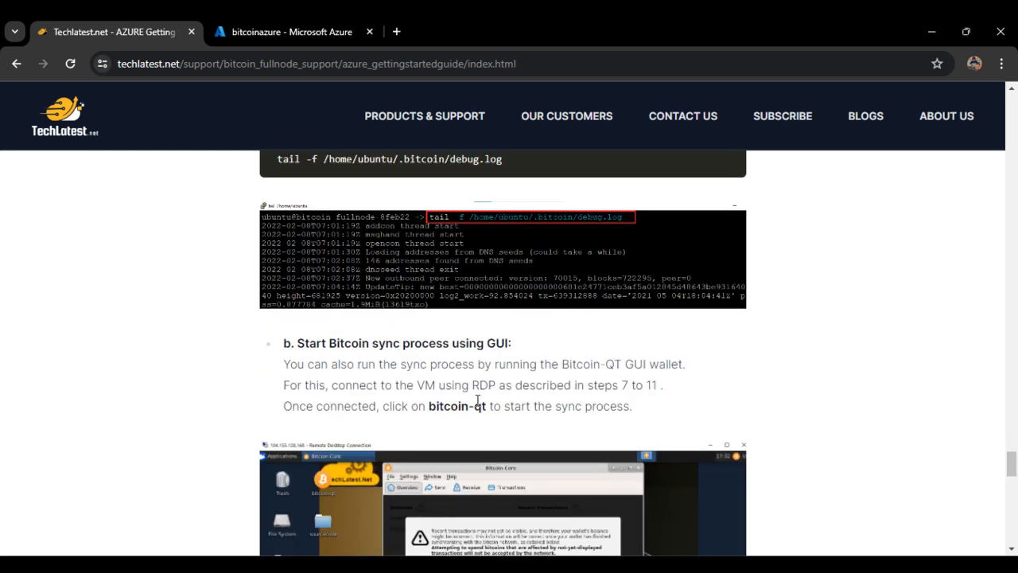
{"action": "scroll", "coordinate": [478, 401], "scroll_direction": "down", "scroll_amount": 1}
{"action": "scroll", "coordinate": [543, 413], "scroll_direction": "down", "scroll_amount": 4}
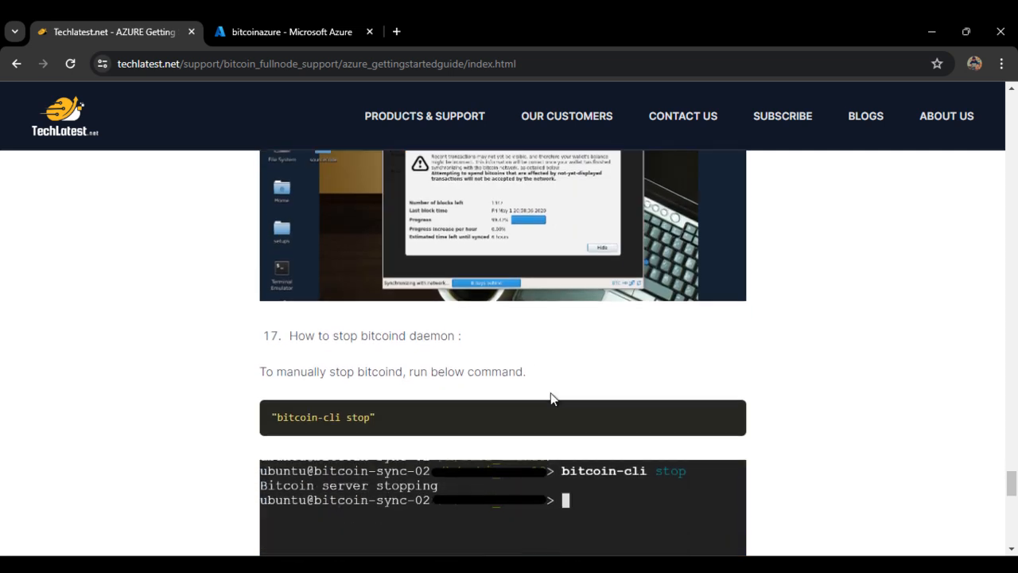
{"action": "scroll", "coordinate": [552, 396], "scroll_direction": "down", "scroll_amount": 10}
{"action": "scroll", "coordinate": [548, 429], "scroll_direction": "up", "scroll_amount": 8}
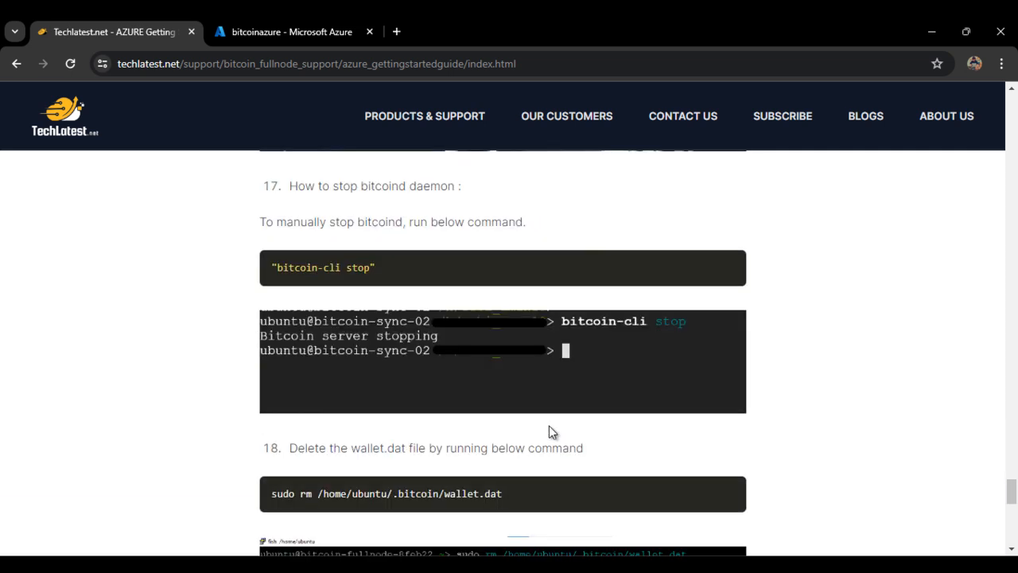
{"action": "scroll", "coordinate": [480, 481], "scroll_direction": "down", "scroll_amount": 2}
{"action": "scroll", "coordinate": [537, 306], "scroll_direction": "up", "scroll_amount": 8}
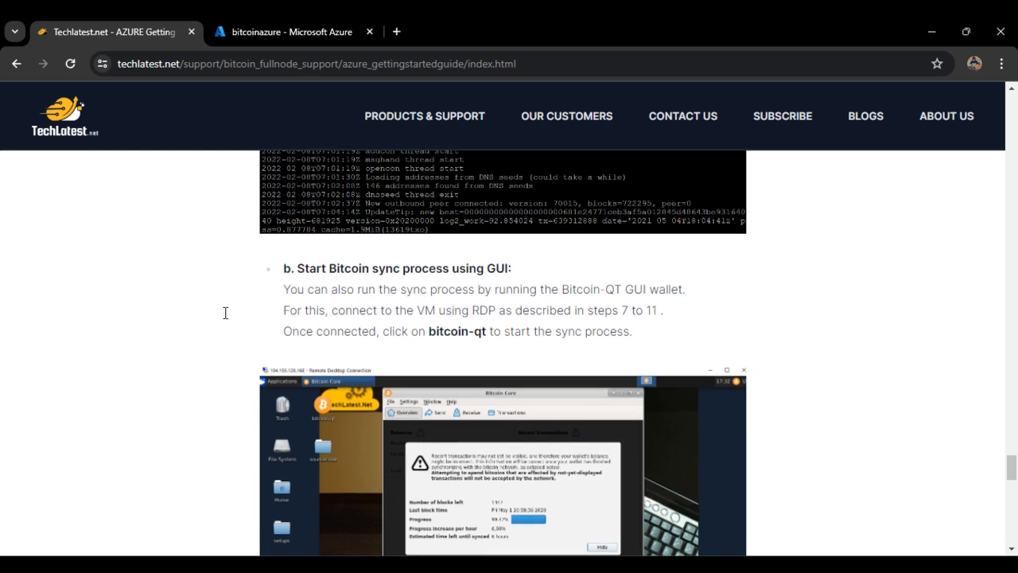
{"action": "scroll", "coordinate": [412, 334], "scroll_direction": "up", "scroll_amount": 2}
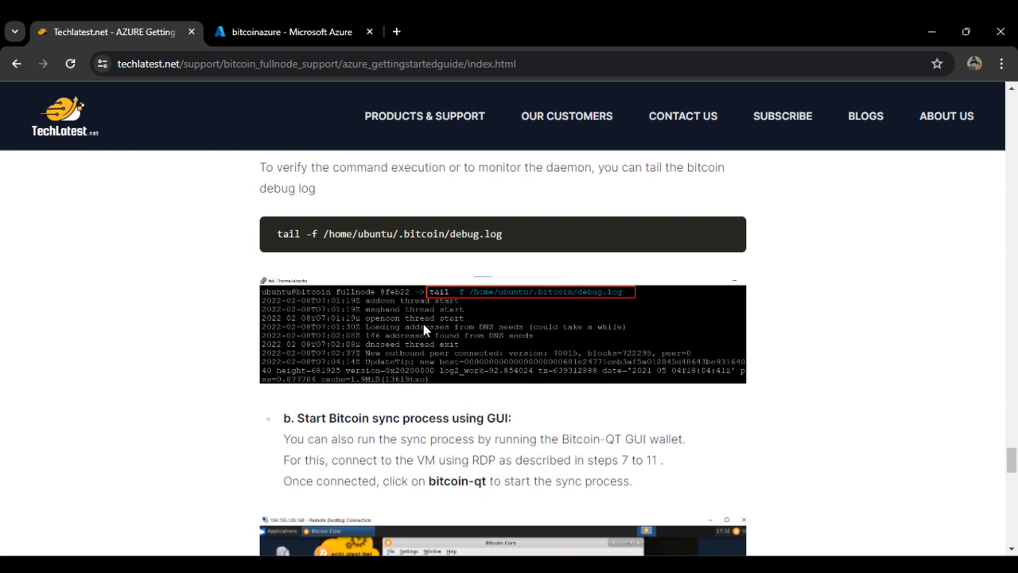
{"action": "scroll", "coordinate": [429, 334], "scroll_direction": "up", "scroll_amount": 5}
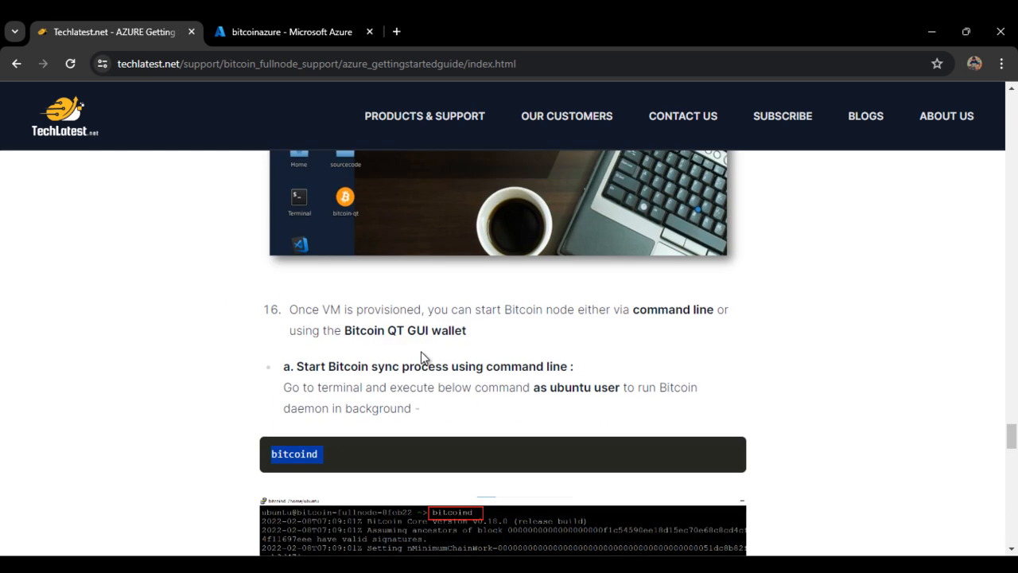
{"action": "scroll", "coordinate": [422, 351], "scroll_direction": "up", "scroll_amount": 10}
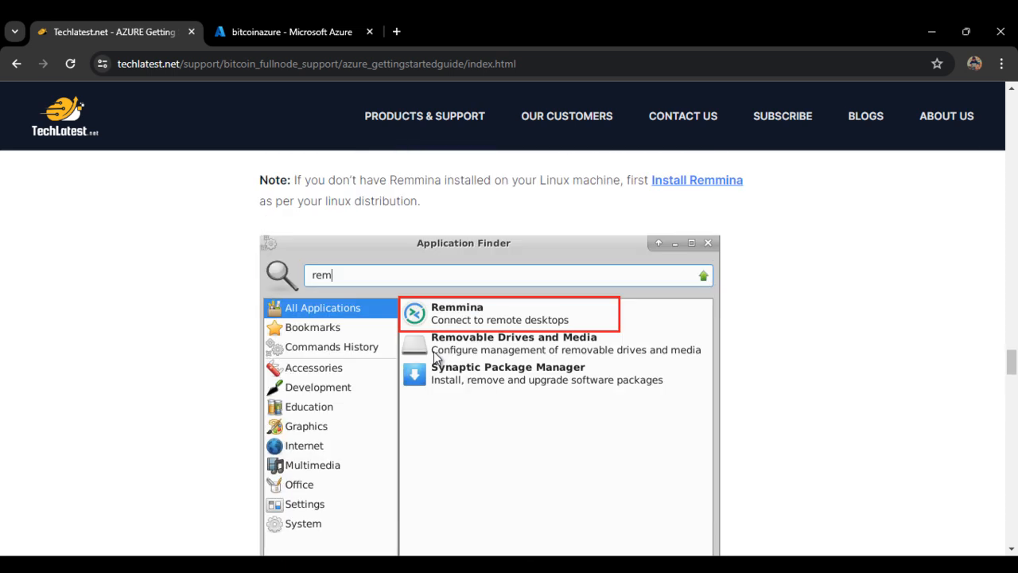
{"action": "left_click", "coordinate": [716, 565]}
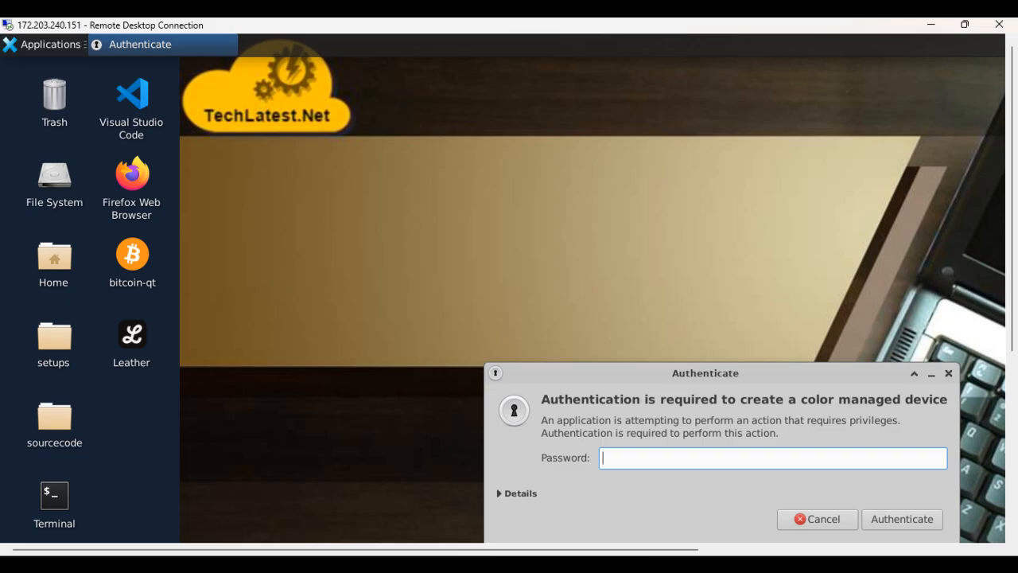
{"action": "left_click", "coordinate": [716, 565]}
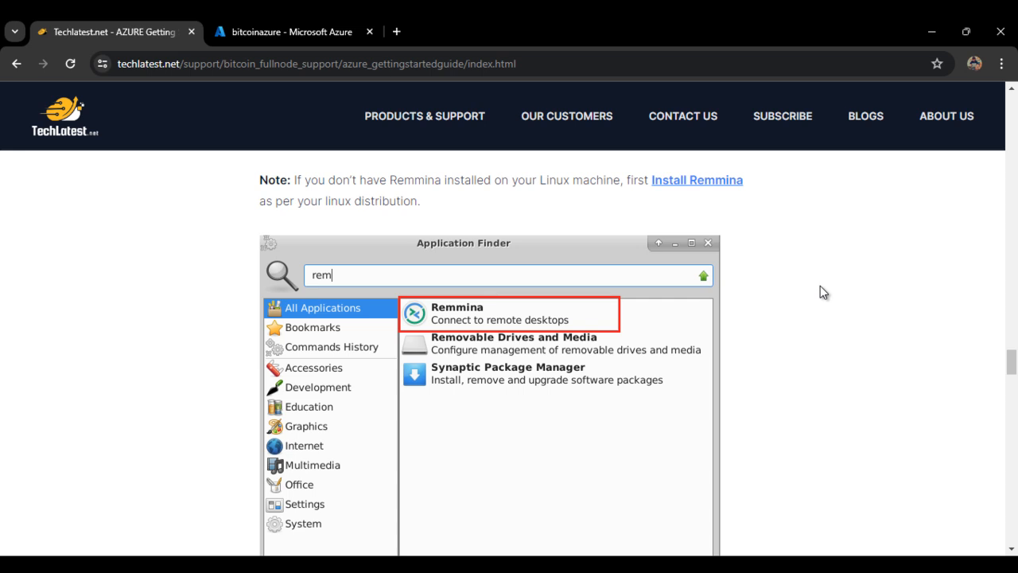